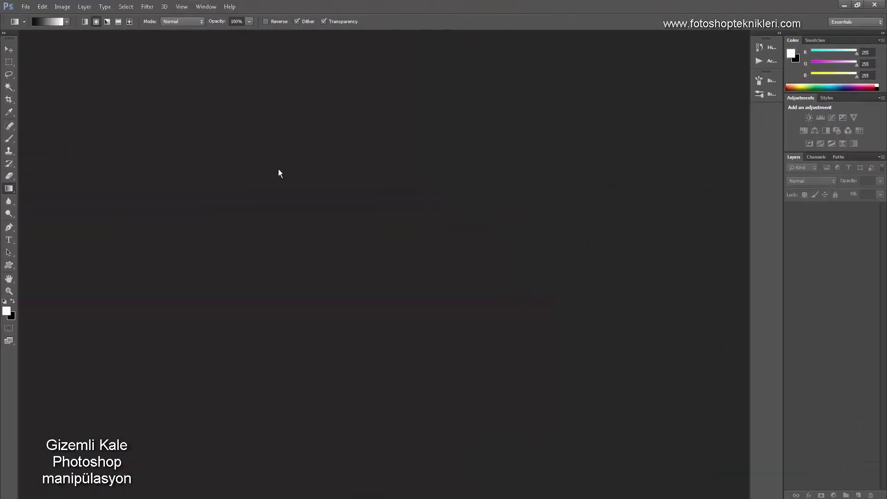
Create a blank document in pixels: width 2300, height 1500, resolution 200.
{"action": "left_click", "coordinate": [26, 6]}
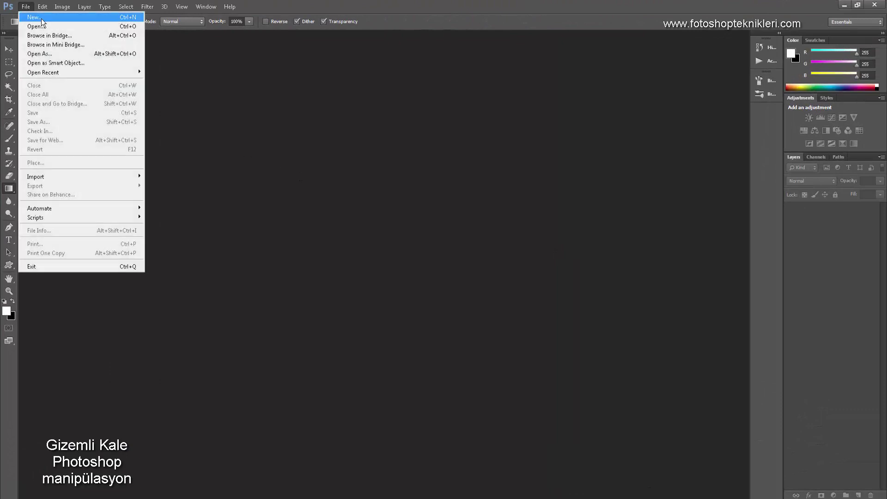
{"action": "left_click", "coordinate": [40, 14]}
{"action": "double_click", "coordinate": [416, 177]}
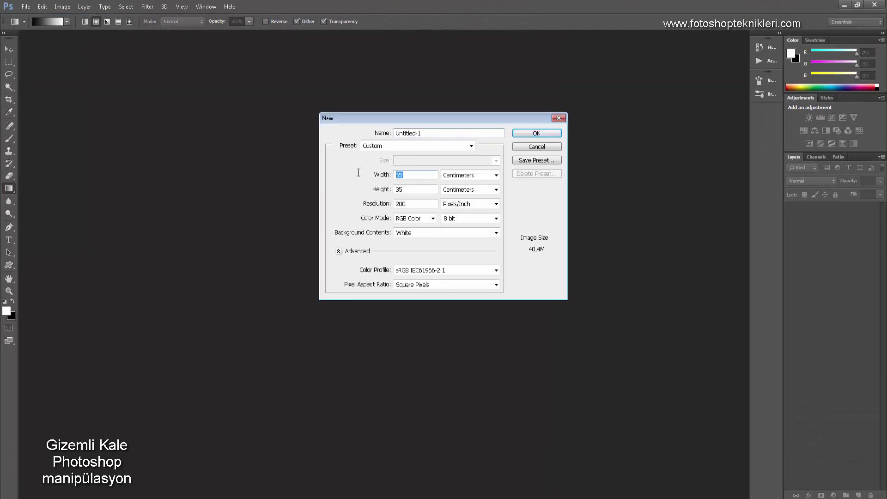
{"action": "left_click", "coordinate": [471, 176]}
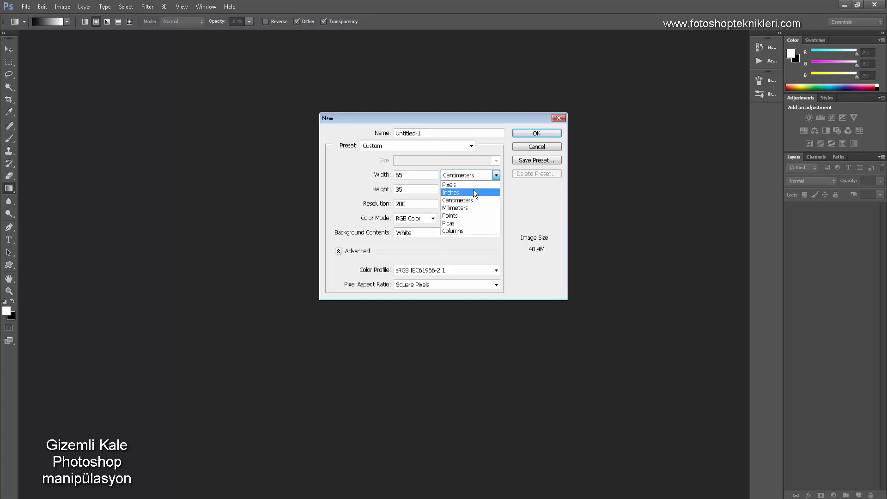
{"action": "left_click", "coordinate": [474, 193]}
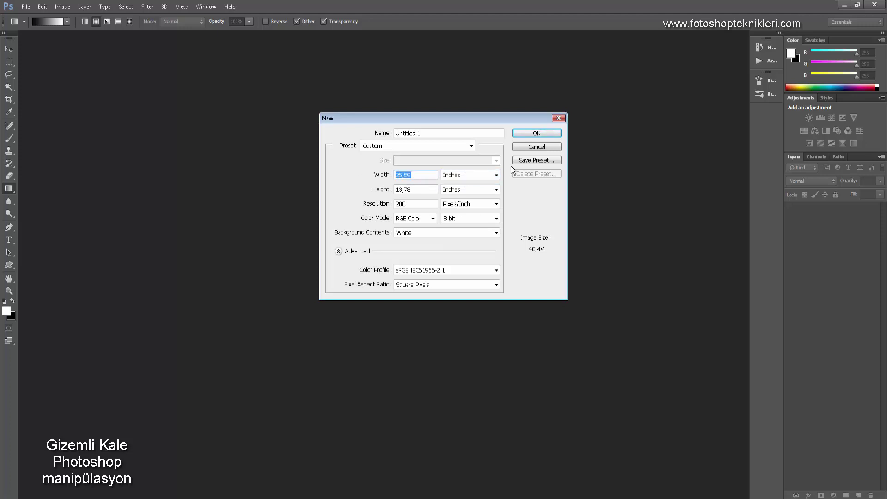
{"action": "left_click", "coordinate": [463, 175]}
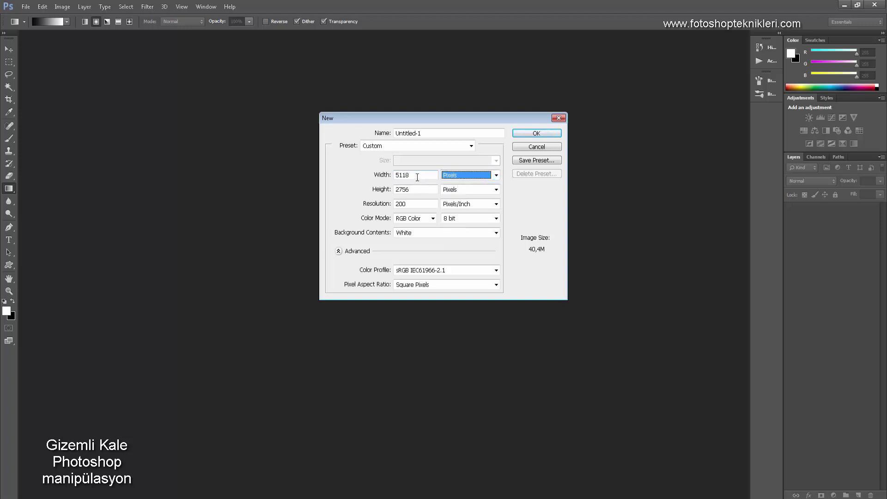
{"action": "type", "text": "033"}
{"action": "key", "text": "Tab"}
{"action": "key", "text": "Tab"}
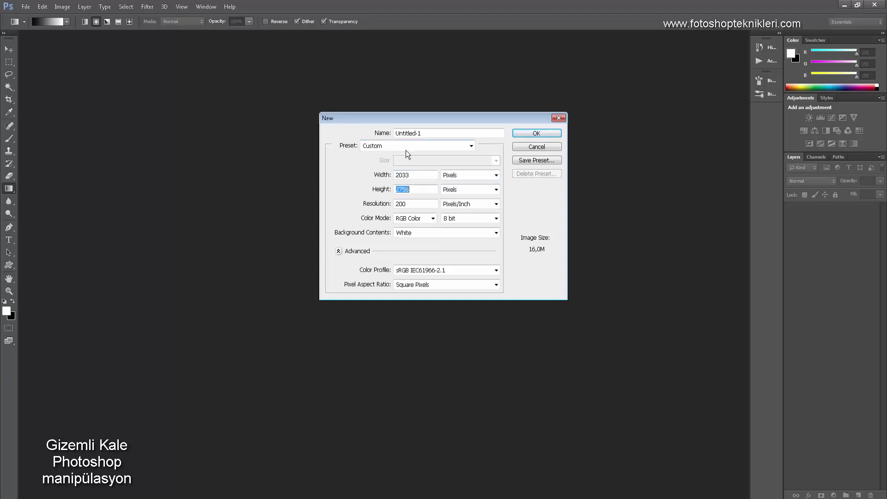
{"action": "type", "text": "1500"}
{"action": "left_click_drag", "start_coordinate": [416, 174], "coordinate": [394, 175]}
{"action": "type", "text": "2300"}
{"action": "left_click", "coordinate": [526, 134]}
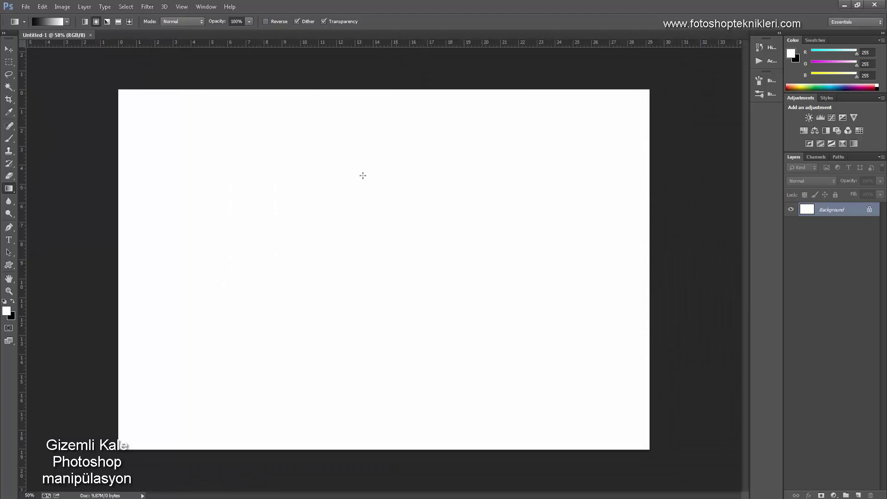
Open the blue-sky cloud photo from manipulasyon1 and move it into the new document.
{"action": "key", "text": "v"}
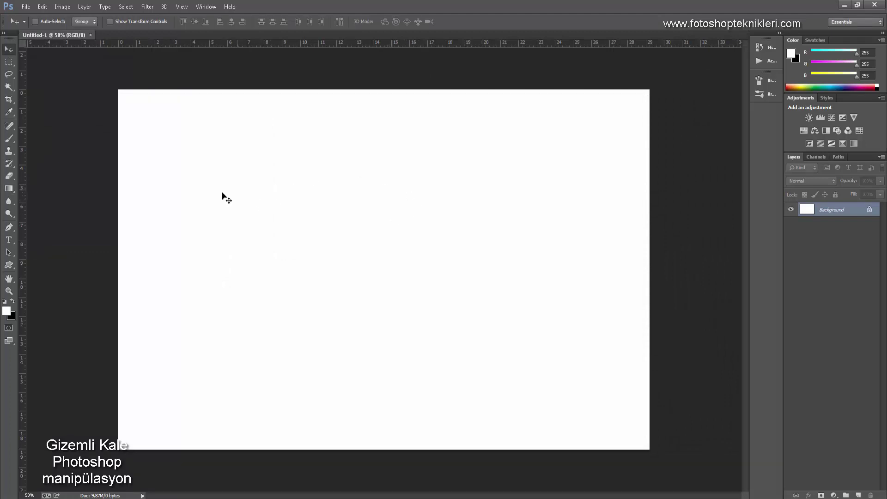
{"action": "left_click", "coordinate": [136, 467]}
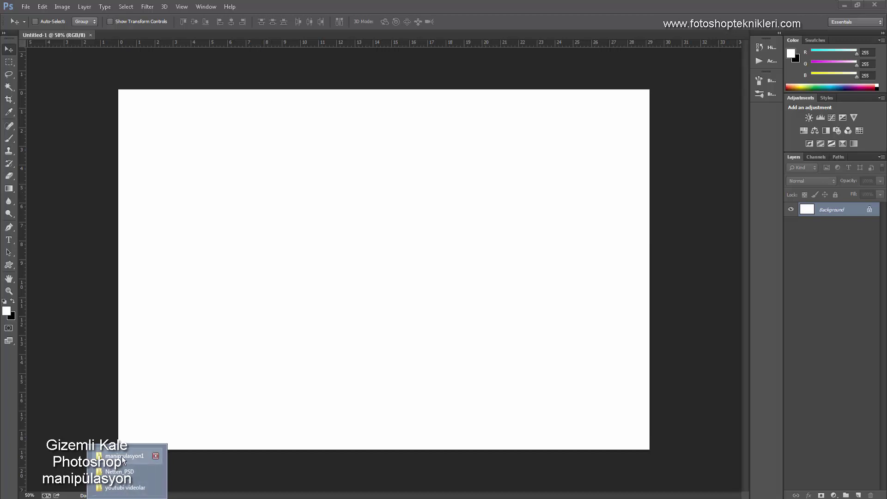
{"action": "left_click", "coordinate": [123, 456]}
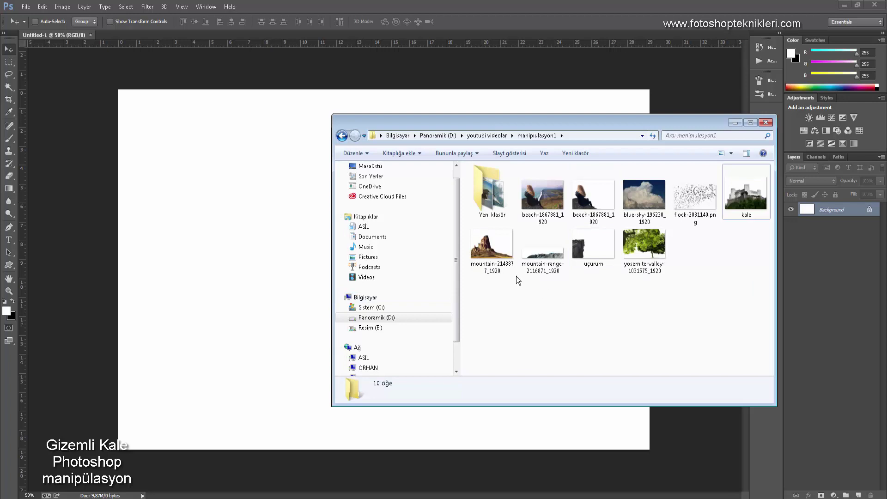
{"action": "left_click_drag", "start_coordinate": [644, 194], "coordinate": [198, 32]}
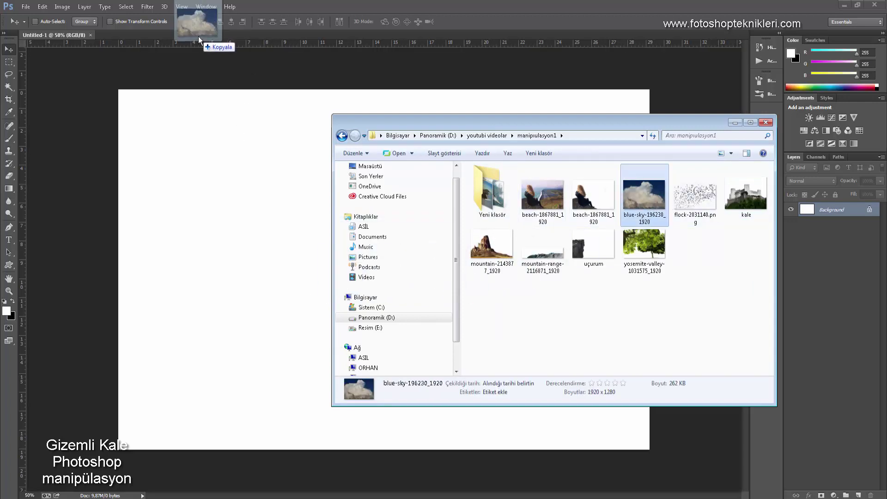
{"action": "left_click_drag", "start_coordinate": [199, 32], "coordinate": [384, 98]}
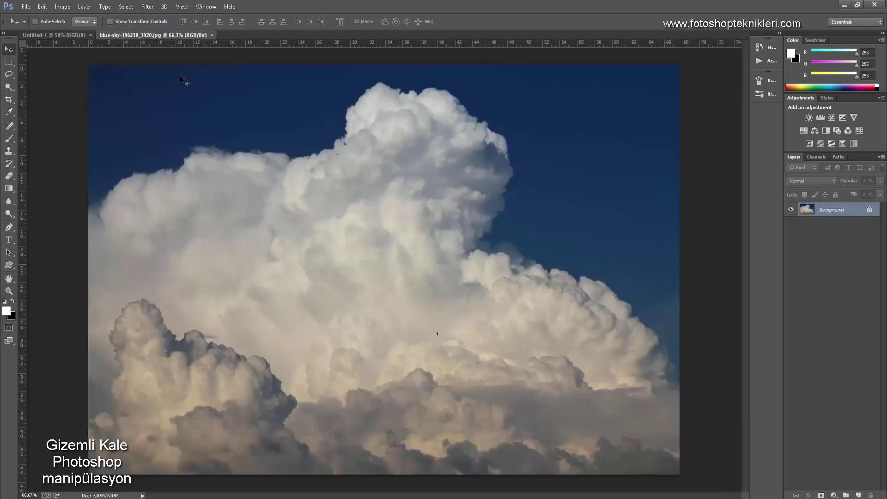
{"action": "mouse_move", "coordinate": [164, 96]}
{"action": "left_mouse_down"}
{"action": "mouse_move", "coordinate": [71, 37]}
{"action": "mouse_move", "coordinate": [277, 190]}
{"action": "left_mouse_up"}
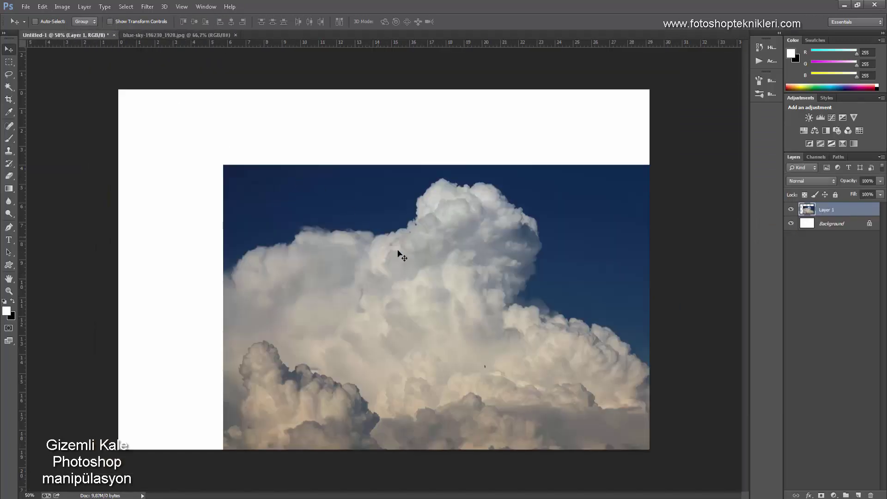
{"action": "left_click_drag", "start_coordinate": [398, 252], "coordinate": [323, 189]}
Scale the cloud layer up until it covers the whole canvas.
{"action": "key", "text": "ctrl+t"}
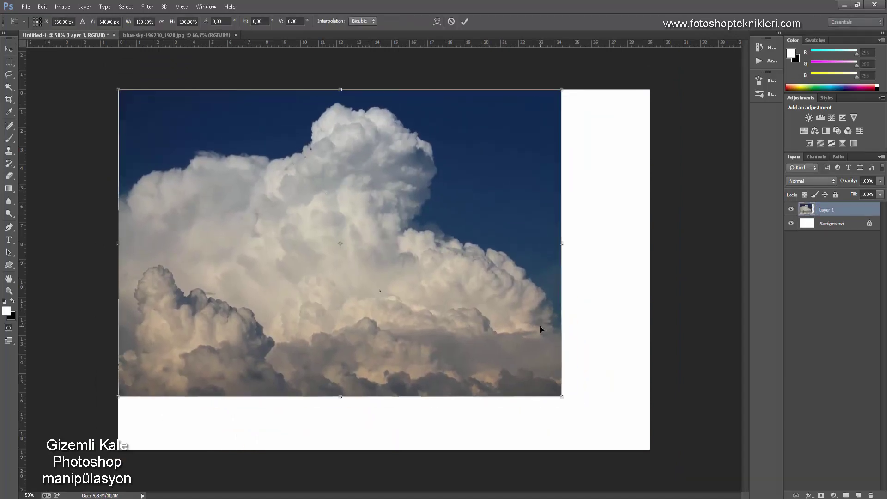
{"action": "key", "text": "ctrl+minus"}
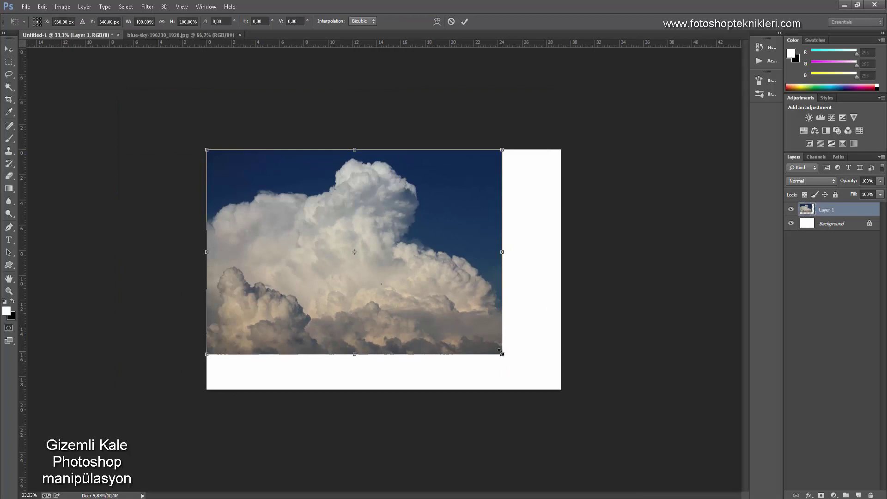
{"action": "left_click_drag", "start_coordinate": [502, 354], "coordinate": [567, 389]}
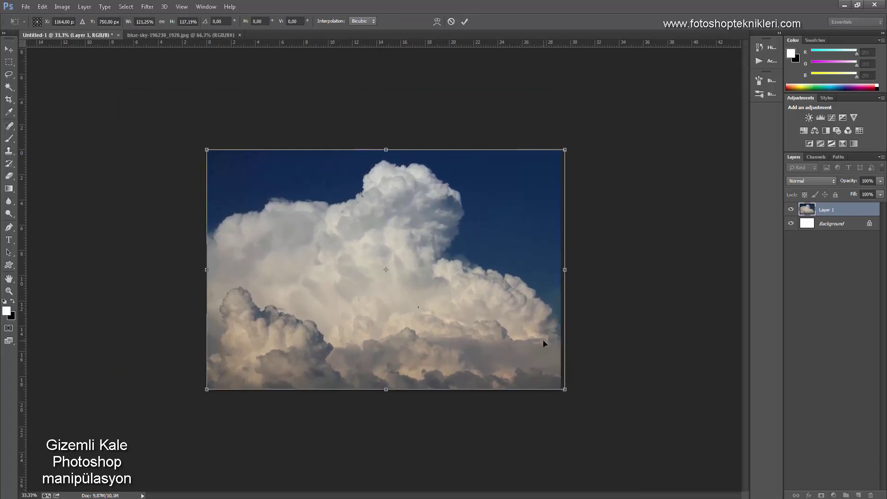
{"action": "key", "text": "Return"}
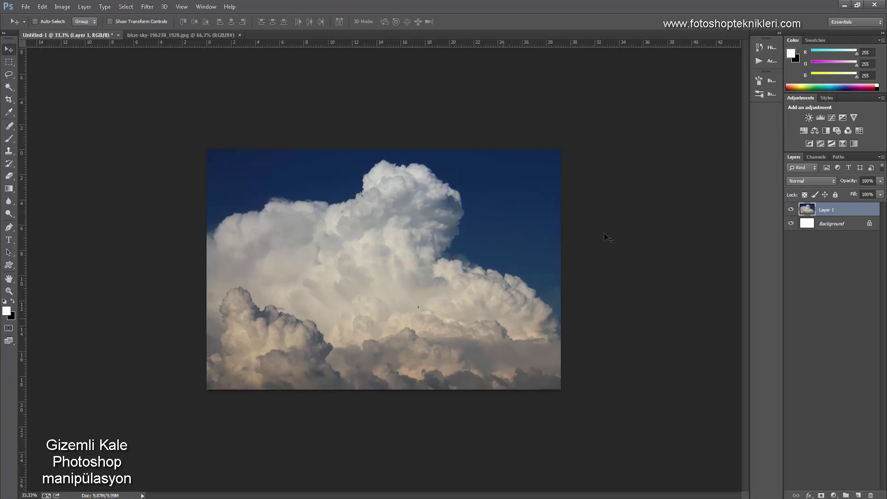
{"action": "key", "text": "ctrl+t"}
{"action": "left_click_drag", "start_coordinate": [566, 148], "coordinate": [660, 94]}
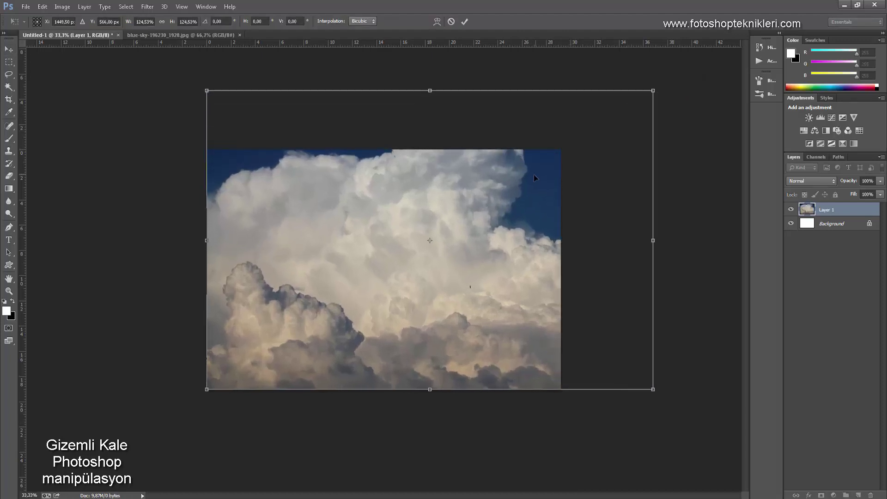
{"action": "left_click_drag", "start_coordinate": [207, 90], "coordinate": [184, 75]}
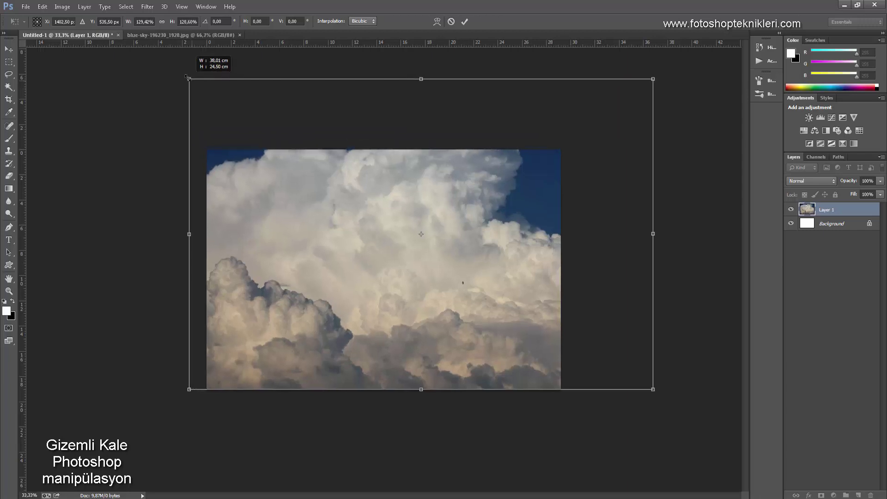
{"action": "key", "text": "Return"}
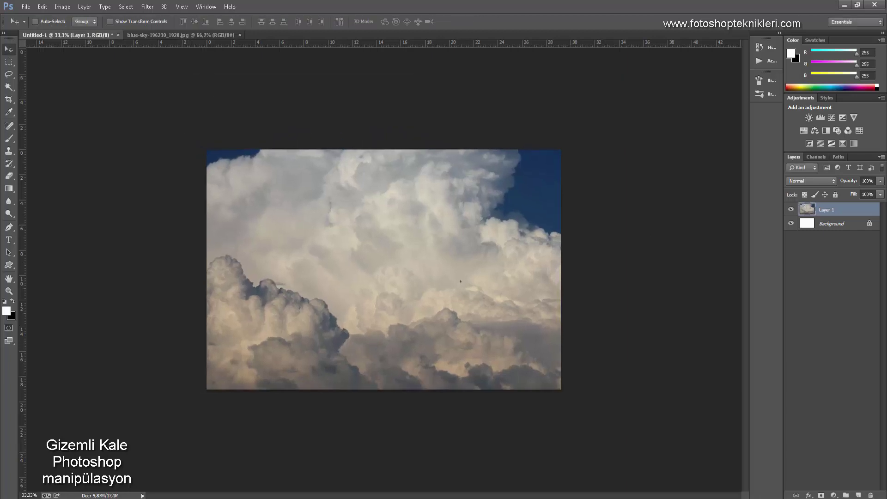
{"action": "mouse_move", "coordinate": [125, 495]}
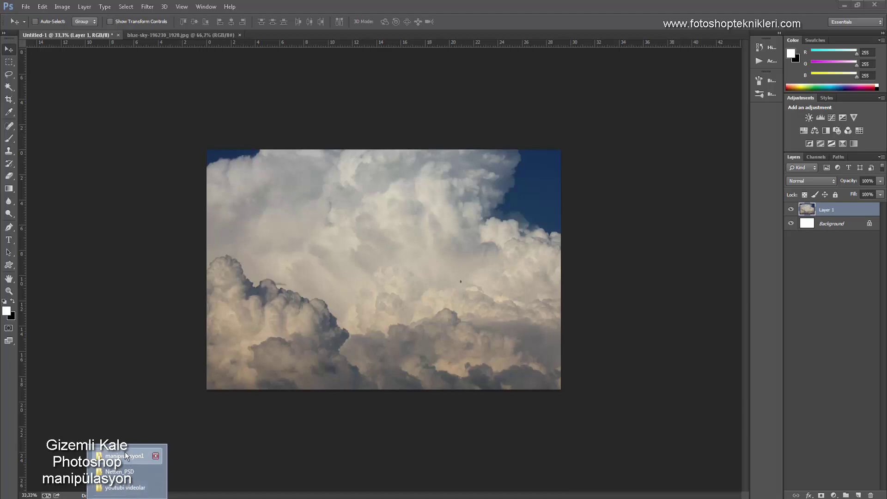
Open the uçurum cliff image and move it into the cloud composite.
{"action": "left_click", "coordinate": [124, 456]}
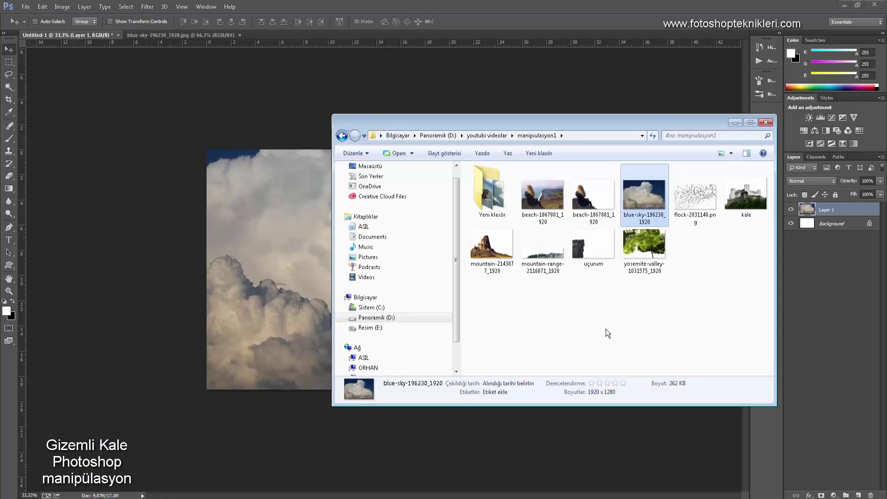
{"action": "mouse_move", "coordinate": [583, 244]}
{"action": "left_mouse_down"}
{"action": "mouse_move", "coordinate": [196, 312]}
{"action": "mouse_move", "coordinate": [267, 33]}
{"action": "left_mouse_up"}
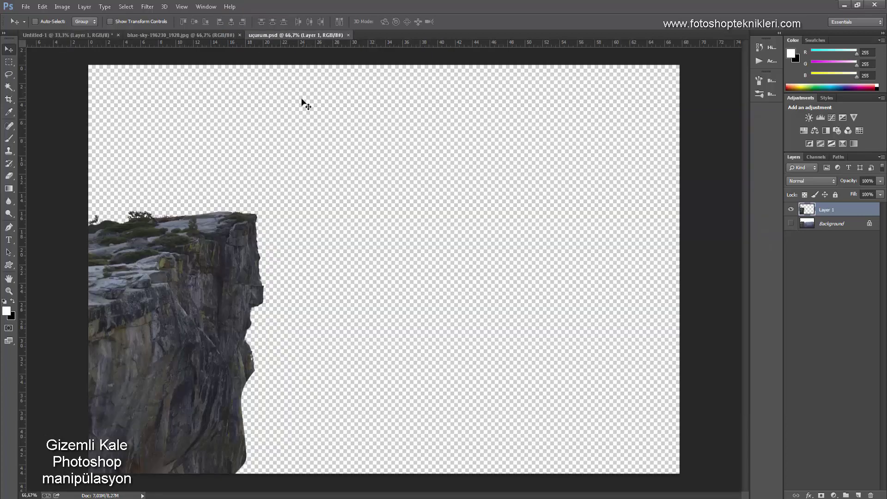
{"action": "mouse_move", "coordinate": [189, 249]}
{"action": "left_mouse_down"}
{"action": "mouse_move", "coordinate": [130, 69]}
{"action": "mouse_move", "coordinate": [209, 101]}
{"action": "mouse_move", "coordinate": [365, 240]}
{"action": "left_mouse_up"}
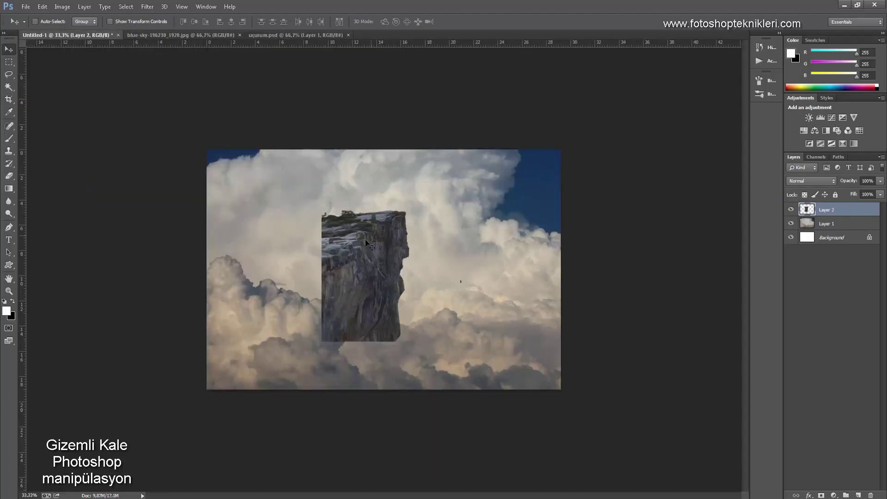
Flip the cliff horizontally, enlarge it and set it in the lower-right corner.
{"action": "key", "text": "ctrl+t"}
{"action": "right_click", "coordinate": [360, 274]}
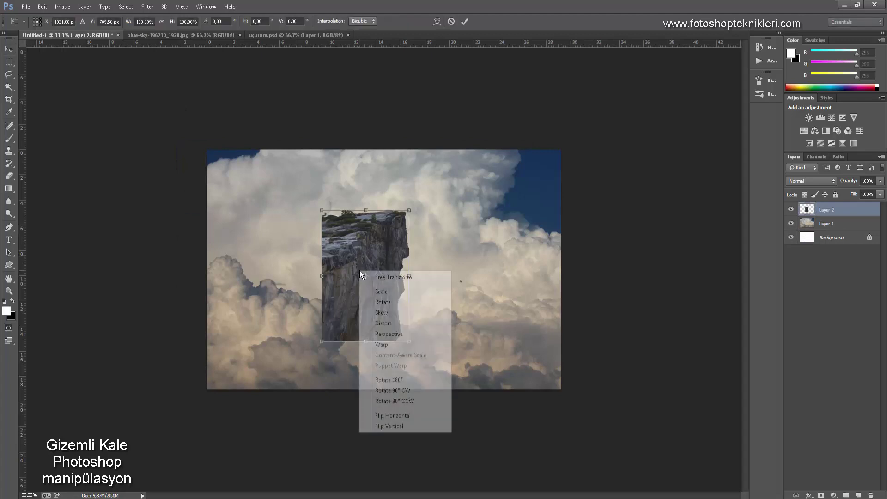
{"action": "left_click", "coordinate": [409, 415]}
{"action": "left_click_drag", "start_coordinate": [373, 296], "coordinate": [515, 337]}
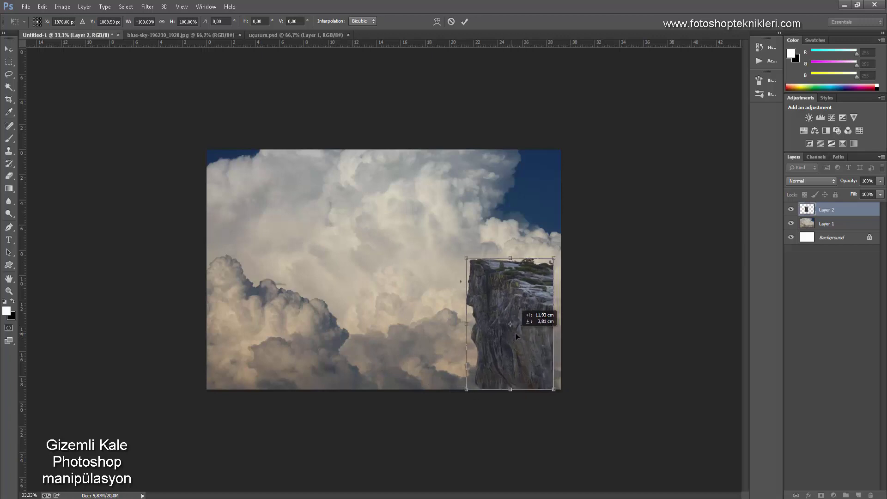
{"action": "left_click_drag", "start_coordinate": [515, 333], "coordinate": [520, 333]}
{"action": "left_click_drag", "start_coordinate": [472, 388], "coordinate": [417, 413]}
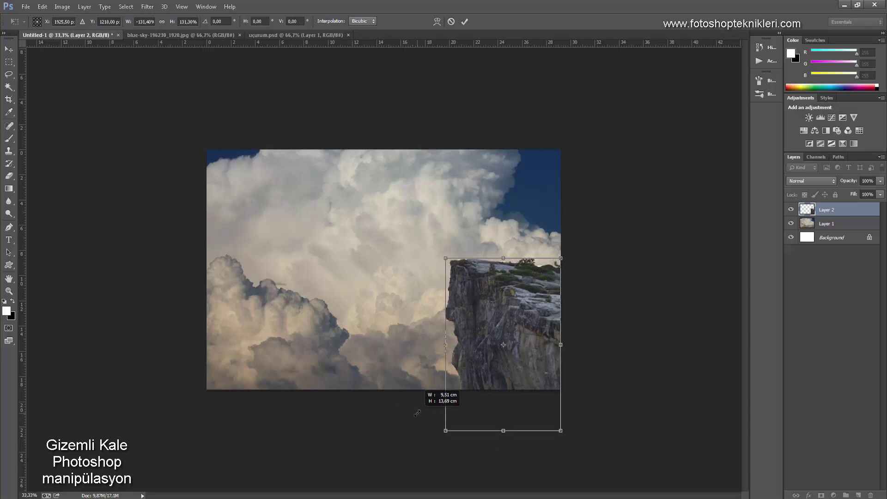
{"action": "left_click_drag", "start_coordinate": [526, 344], "coordinate": [535, 328]}
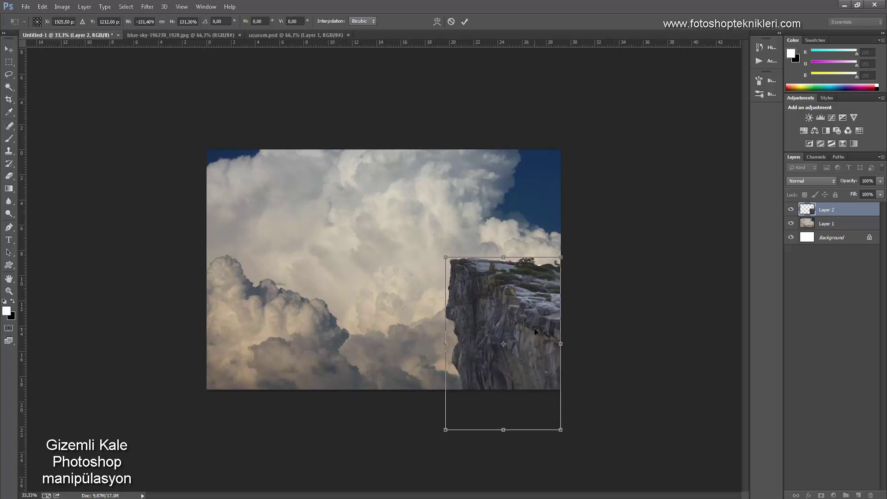
{"action": "key", "text": "Return"}
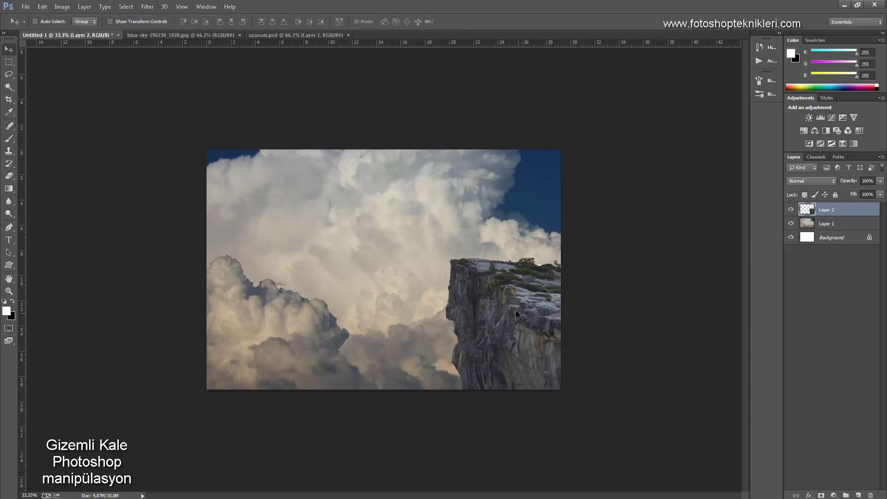
{"action": "left_click_drag", "start_coordinate": [520, 300], "coordinate": [506, 352]}
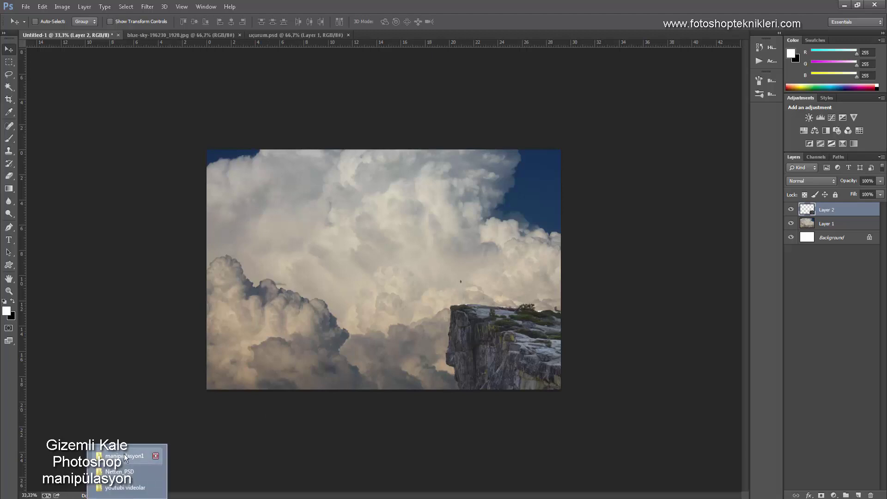
Open the beach photo and copy the long-haired woman onto the lower-left rock.
{"action": "left_click", "coordinate": [127, 469]}
{"action": "left_click", "coordinate": [529, 308]}
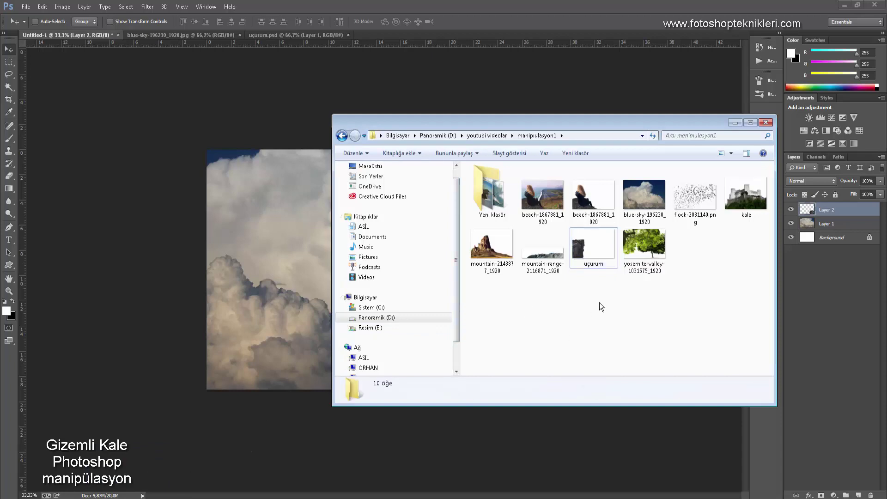
{"action": "mouse_move", "coordinate": [594, 196]}
{"action": "left_mouse_down"}
{"action": "mouse_move", "coordinate": [373, 35]}
{"action": "mouse_move", "coordinate": [383, 37]}
{"action": "left_mouse_up"}
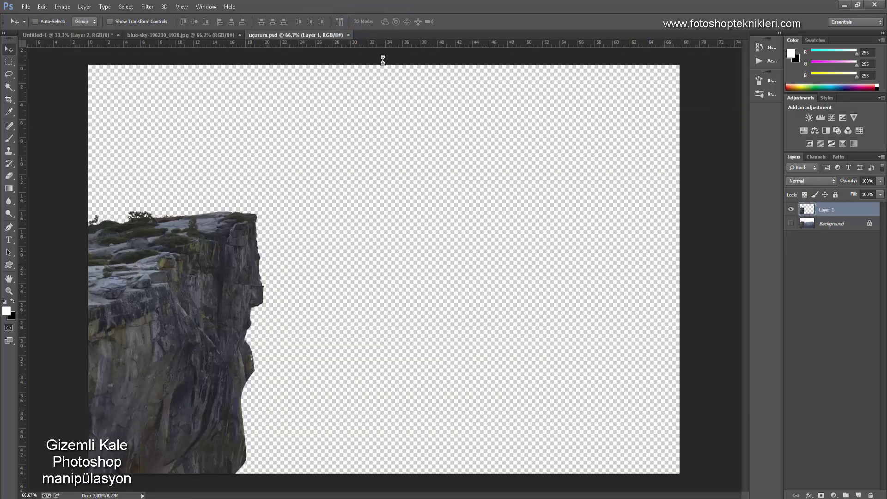
{"action": "mouse_move", "coordinate": [209, 203]}
{"action": "left_mouse_down"}
{"action": "mouse_move", "coordinate": [83, 35]}
{"action": "mouse_move", "coordinate": [323, 235]}
{"action": "mouse_move", "coordinate": [284, 289]}
{"action": "left_mouse_up"}
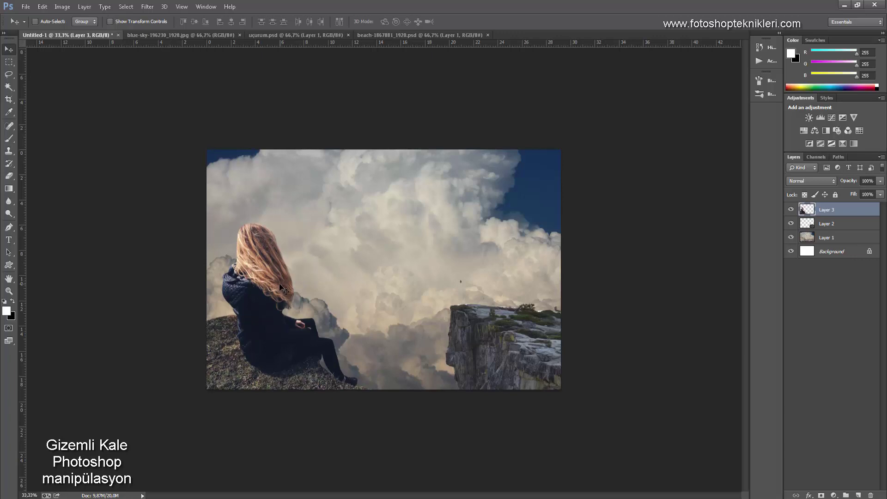
{"action": "left_click_drag", "start_coordinate": [284, 336], "coordinate": [287, 338]}
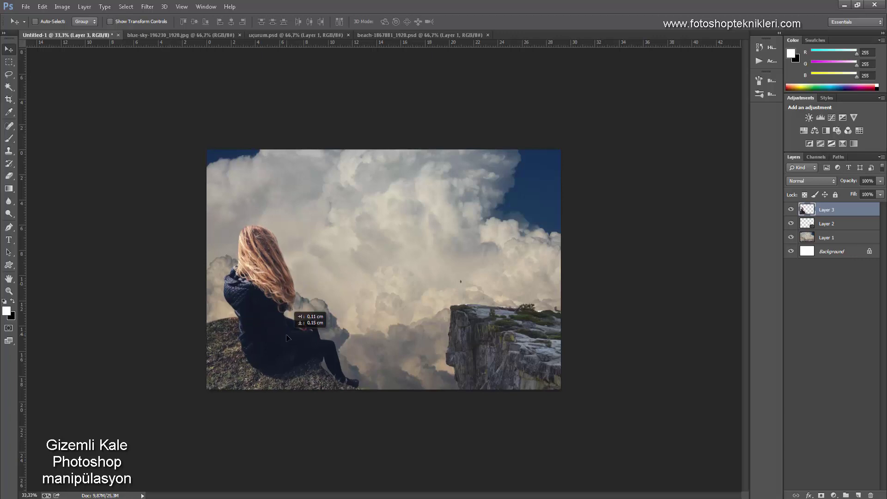
{"action": "left_click_drag", "start_coordinate": [286, 336], "coordinate": [283, 340]}
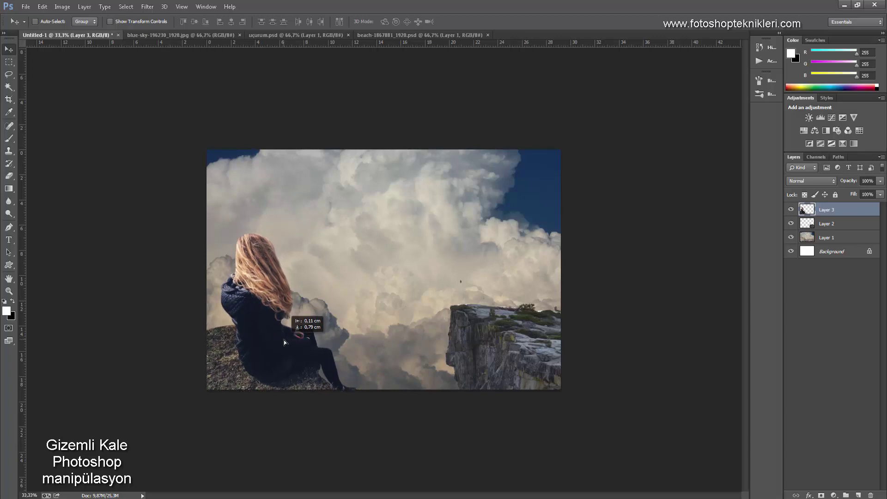
{"action": "left_click_drag", "start_coordinate": [284, 340], "coordinate": [284, 340]}
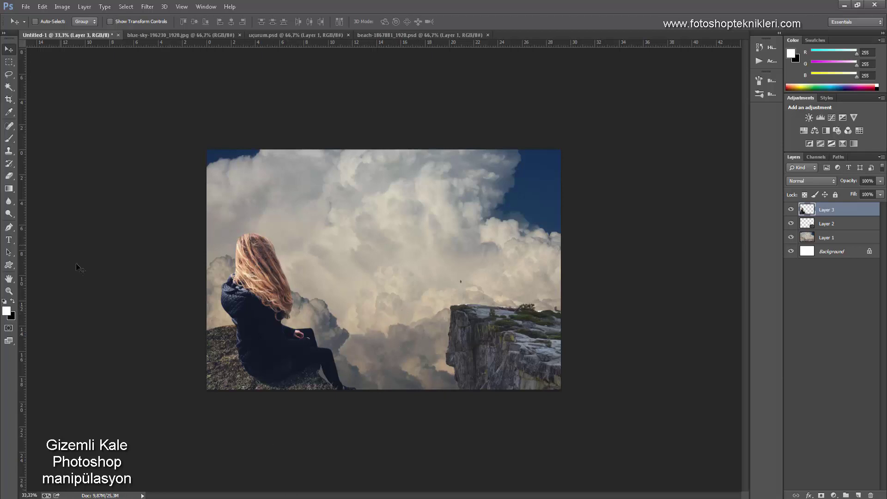
Sample a blue-grey foreground colour (#434e54) from the clouds and select Layer 1.
{"action": "left_click", "coordinate": [7, 311]}
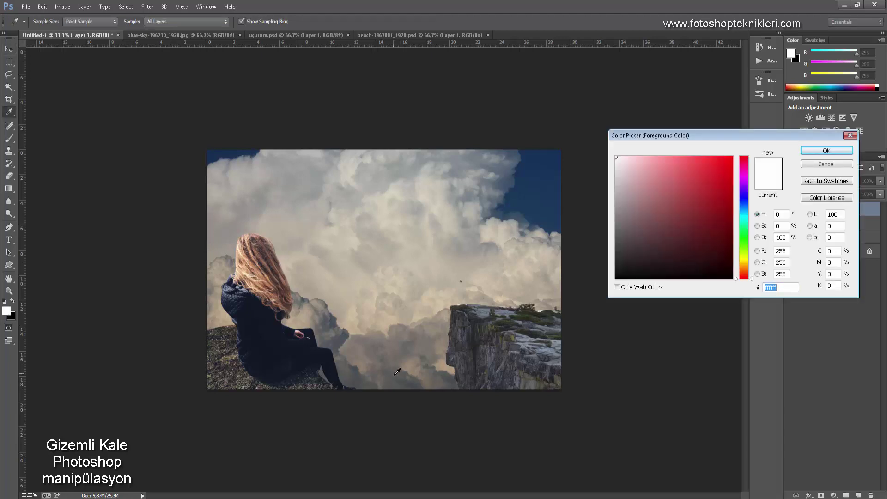
{"action": "left_click", "coordinate": [389, 378]}
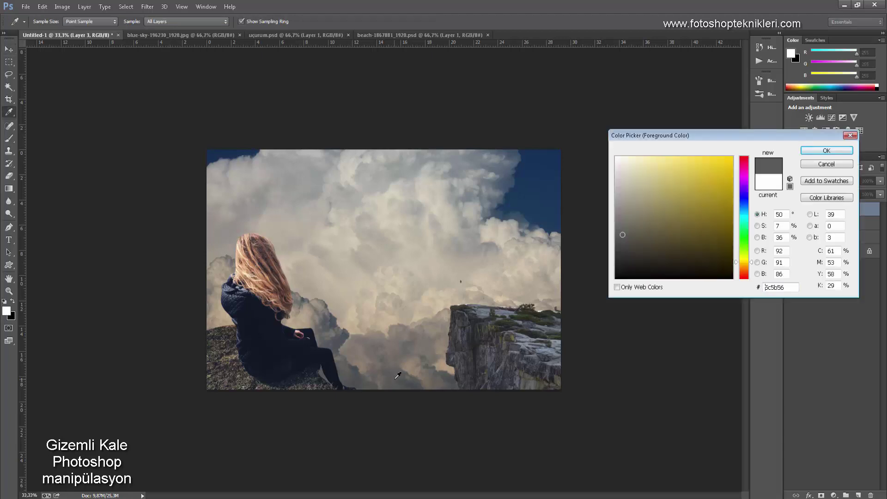
{"action": "left_click", "coordinate": [359, 366]}
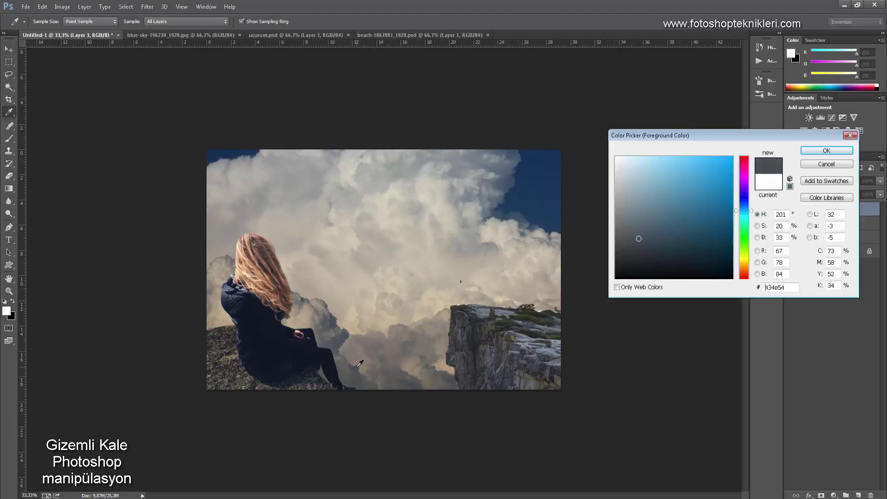
{"action": "left_click", "coordinate": [827, 150]}
{"action": "key", "text": "v"}
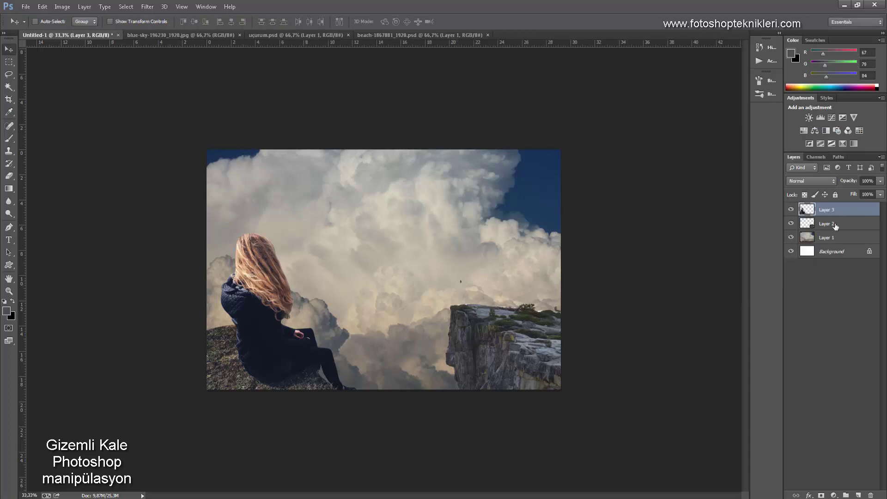
{"action": "left_click", "coordinate": [832, 238]}
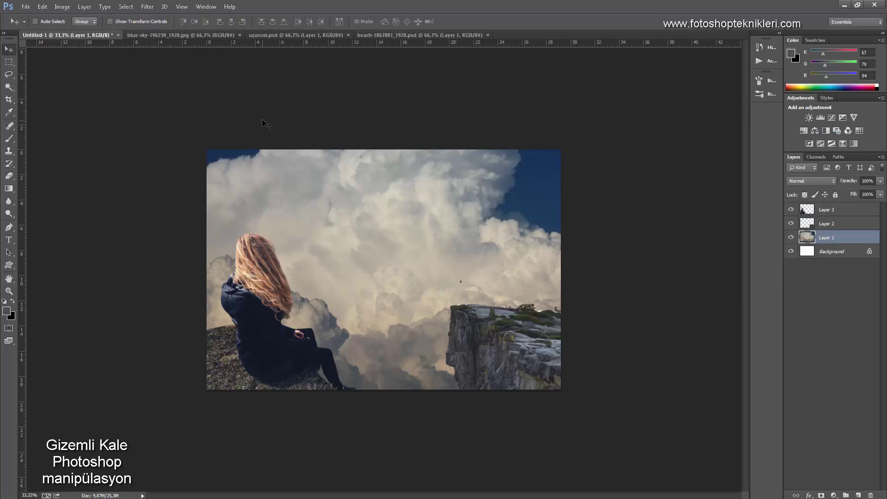
Set up a soft brush at 40% opacity and 507 px size.
{"action": "left_click", "coordinate": [9, 139]}
{"action": "left_click", "coordinate": [192, 22]}
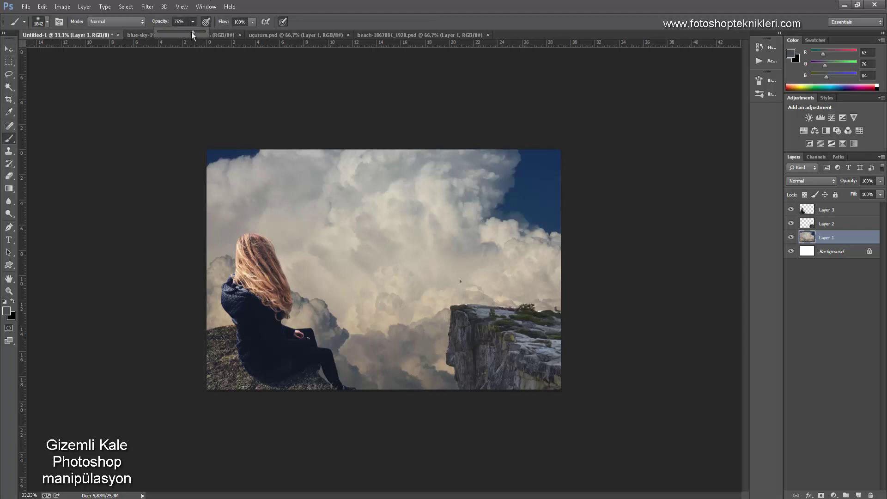
{"action": "left_click_drag", "start_coordinate": [176, 33], "coordinate": [176, 33]}
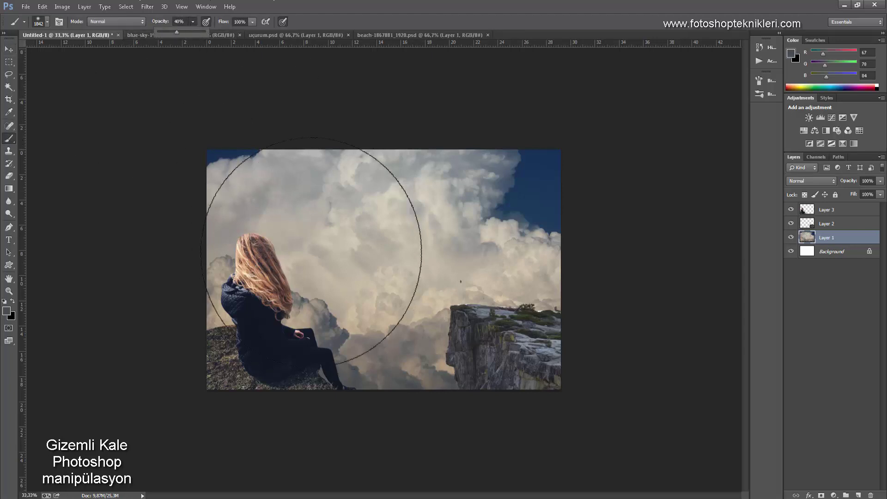
{"action": "right_click", "coordinate": [409, 283]}
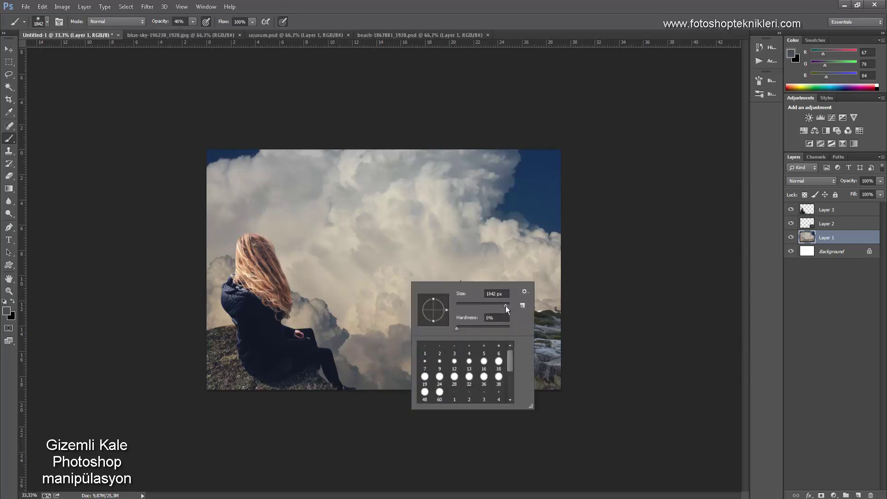
{"action": "left_click_drag", "start_coordinate": [495, 306], "coordinate": [493, 306]}
{"action": "left_click_drag", "start_coordinate": [505, 313], "coordinate": [505, 313]}
On a new top layer, paint haze over the rock, the woman's legs and cliff base.
{"action": "left_click", "coordinate": [859, 495]}
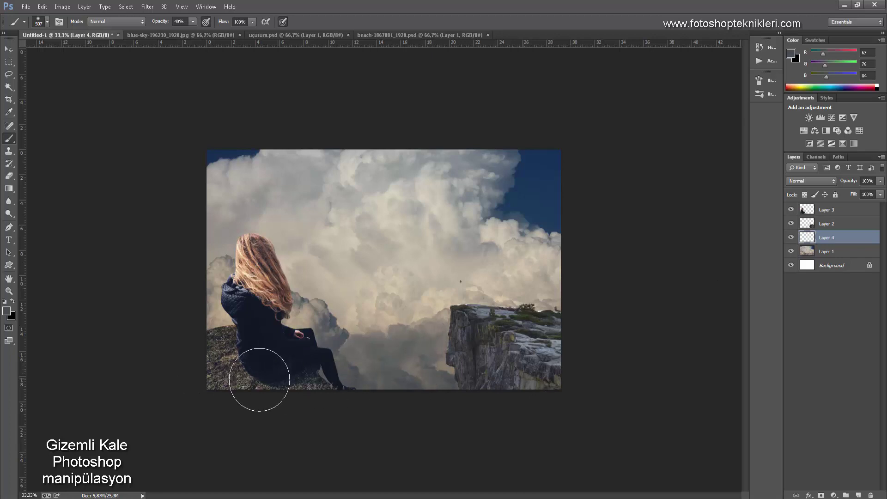
{"action": "left_click", "coordinate": [595, 384]}
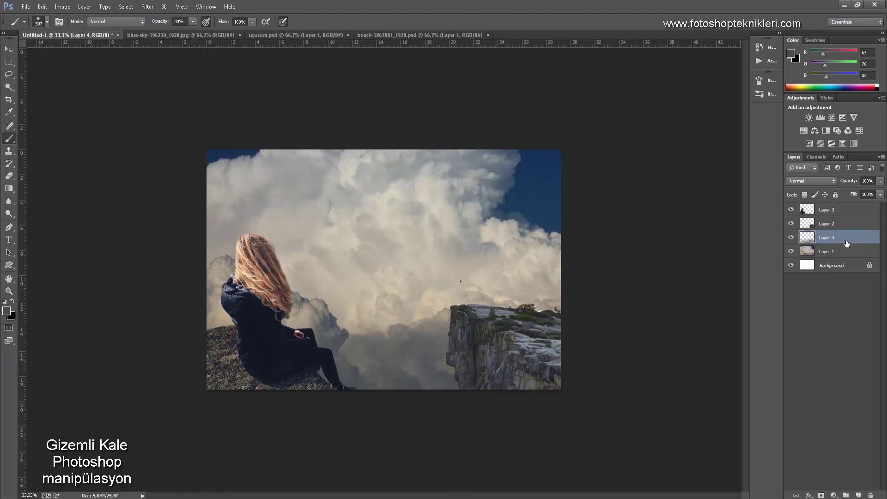
{"action": "left_click_drag", "start_coordinate": [846, 244], "coordinate": [842, 204]}
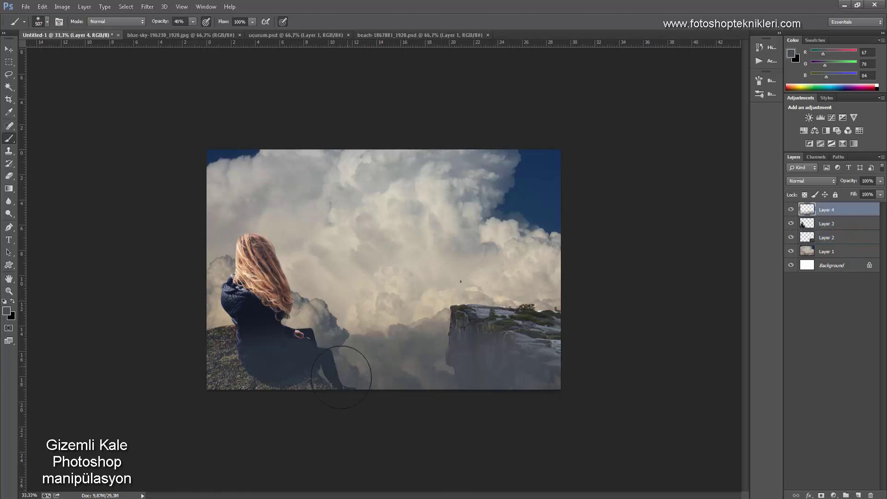
{"action": "left_click_drag", "start_coordinate": [243, 367], "coordinate": [376, 371]}
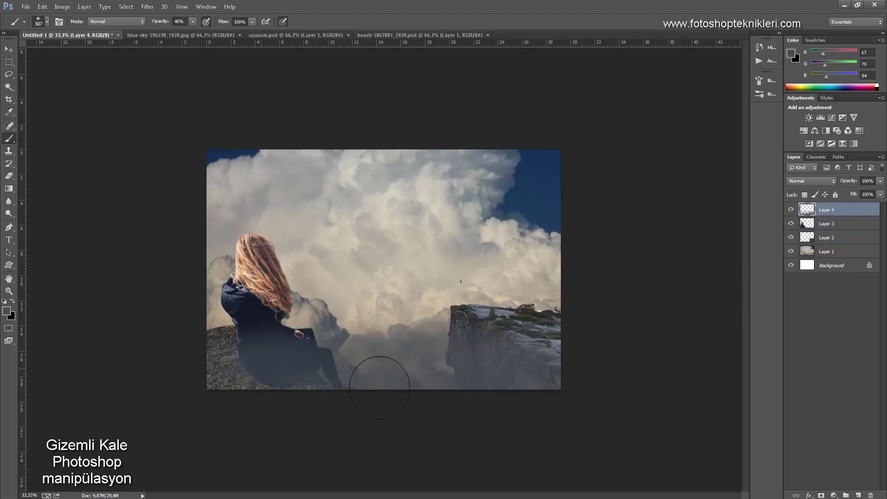
{"action": "mouse_move", "coordinate": [461, 384]}
{"action": "left_mouse_down"}
{"action": "mouse_move", "coordinate": [422, 362]}
{"action": "mouse_move", "coordinate": [524, 406]}
{"action": "mouse_move", "coordinate": [454, 388]}
{"action": "left_mouse_up"}
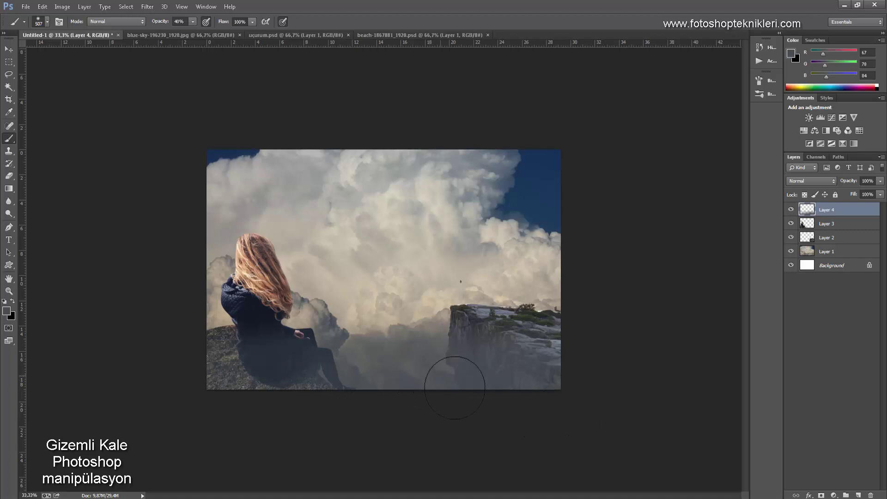
Shrink the woman into the lower-left corner and paint more haze over the cliff.
{"action": "left_click", "coordinate": [827, 223]}
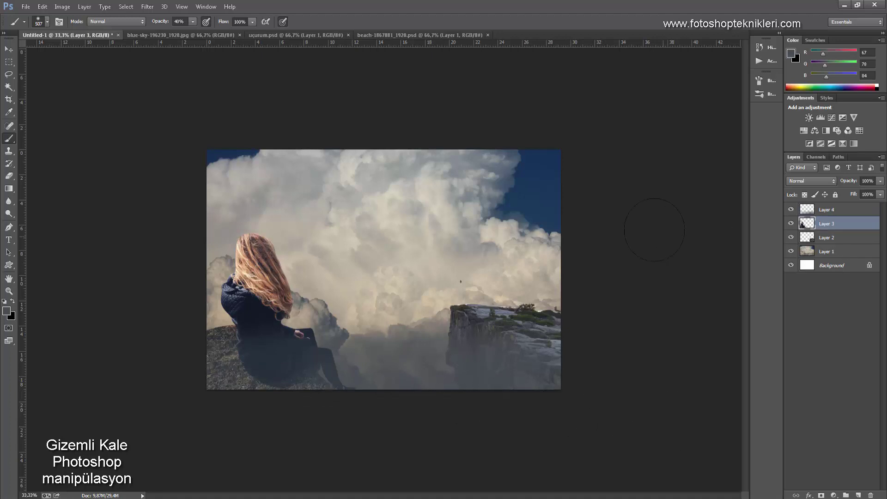
{"action": "key", "text": "ctrl+t"}
{"action": "left_click_drag", "start_coordinate": [380, 234], "coordinate": [334, 279]}
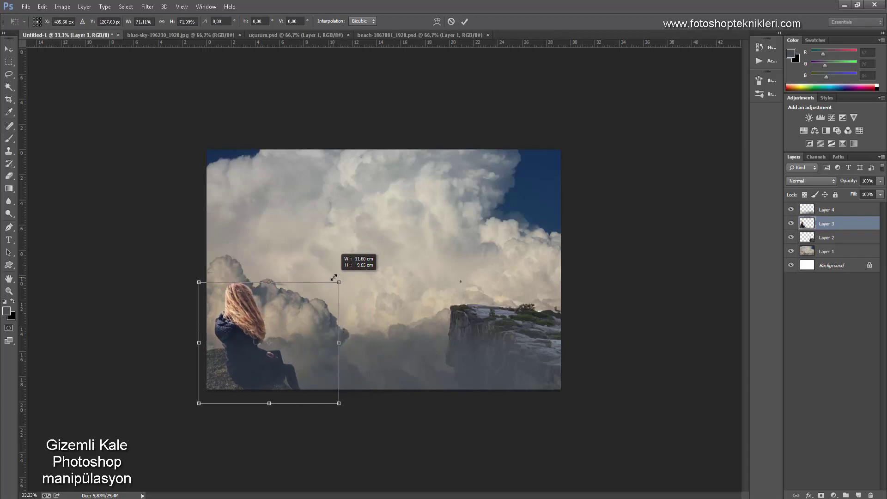
{"action": "key", "text": "Return"}
{"action": "key", "text": "b"}
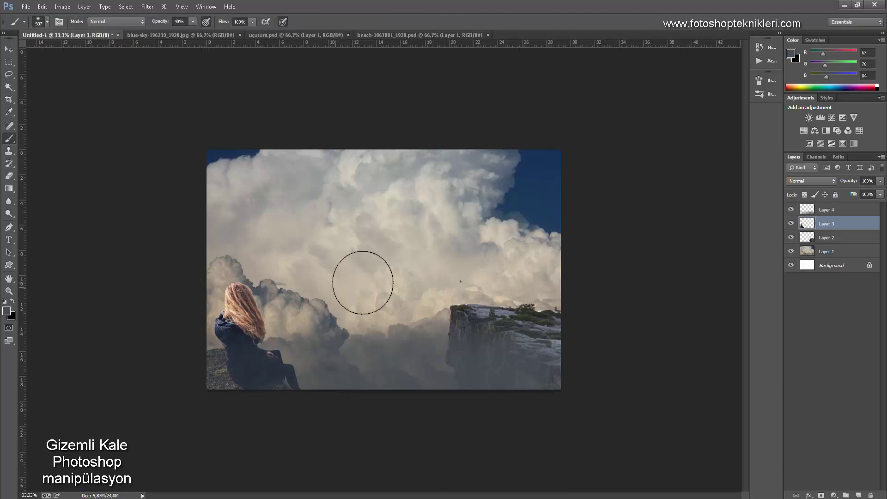
{"action": "mouse_move", "coordinate": [520, 370]}
{"action": "left_mouse_down"}
{"action": "mouse_move", "coordinate": [490, 336]}
{"action": "mouse_move", "coordinate": [476, 341]}
{"action": "mouse_move", "coordinate": [507, 338]}
{"action": "left_mouse_up"}
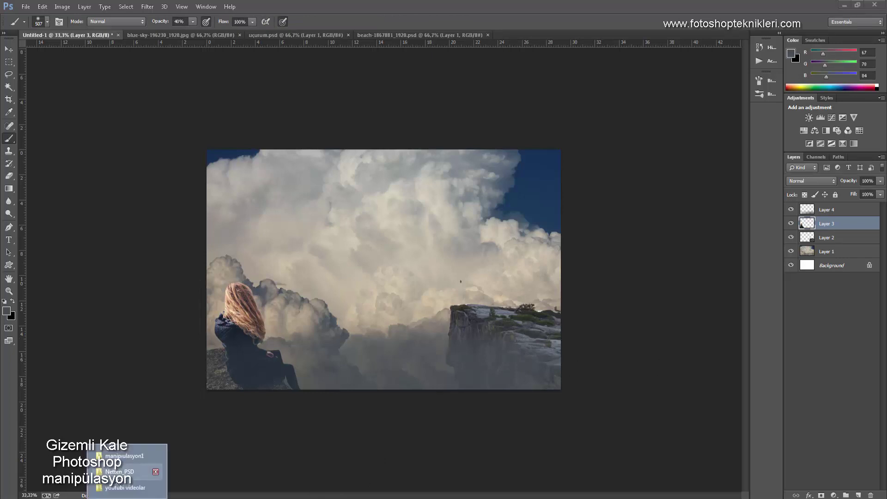
Drag the yosemite-valley tree image from the manipulasyon1 folder into Photoshop.
{"action": "left_click", "coordinate": [127, 465]}
{"action": "left_click", "coordinate": [645, 305]}
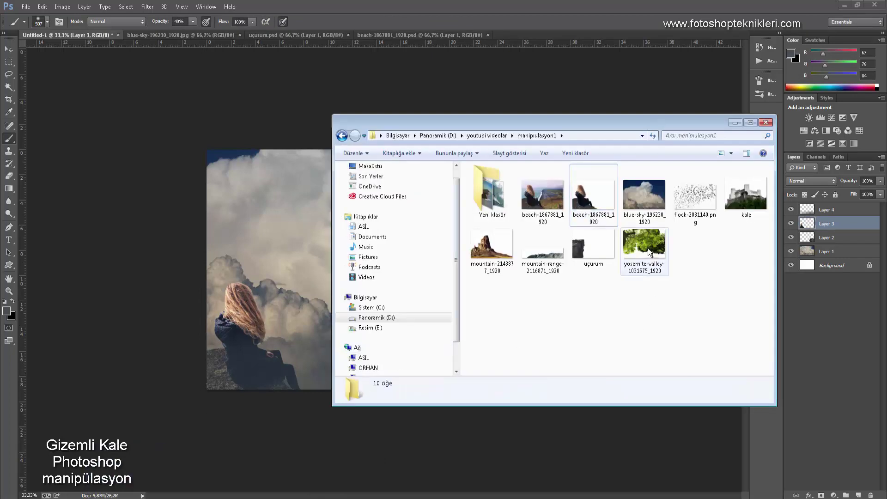
{"action": "mouse_move", "coordinate": [647, 249]}
{"action": "left_mouse_down"}
{"action": "mouse_move", "coordinate": [352, 60]}
{"action": "mouse_move", "coordinate": [502, 26]}
{"action": "mouse_move", "coordinate": [509, 35]}
{"action": "left_mouse_up"}
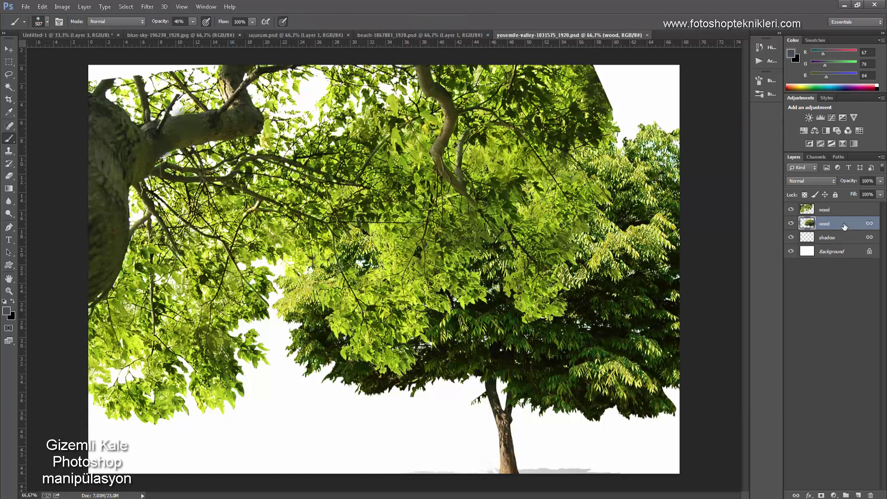
Copy the tree layers into the composite below Layer 2 and delete the tree's shadow layer.
{"action": "key", "text": "v"}
{"action": "mouse_move", "coordinate": [466, 245]}
{"action": "left_mouse_down"}
{"action": "mouse_move", "coordinate": [204, 107]}
{"action": "mouse_move", "coordinate": [323, 221]}
{"action": "left_mouse_up"}
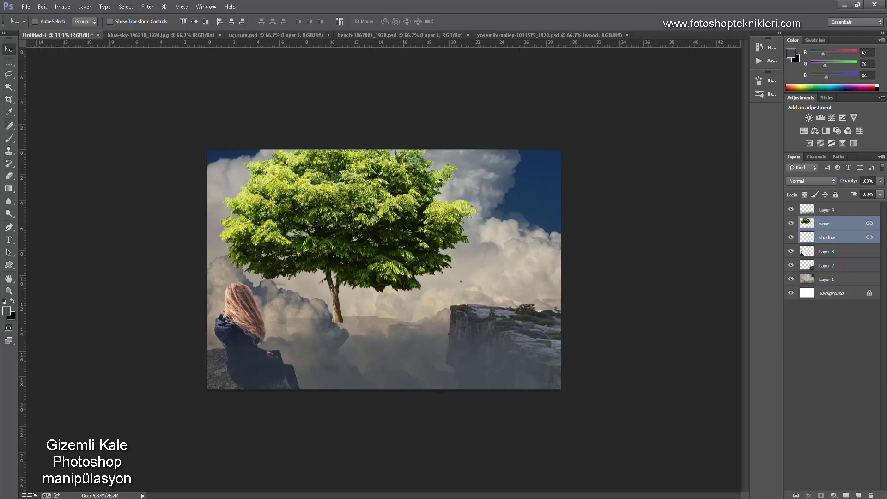
{"action": "left_click_drag", "start_coordinate": [378, 230], "coordinate": [381, 248]}
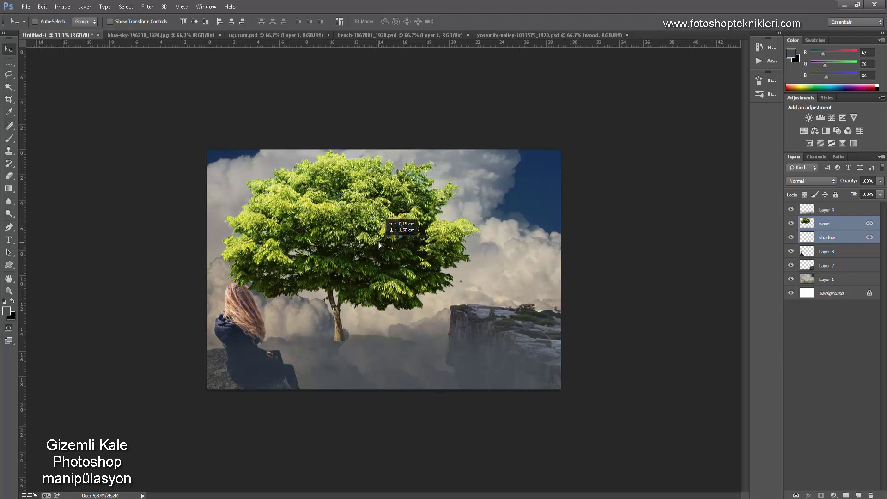
{"action": "left_click_drag", "start_coordinate": [822, 224], "coordinate": [843, 273]}
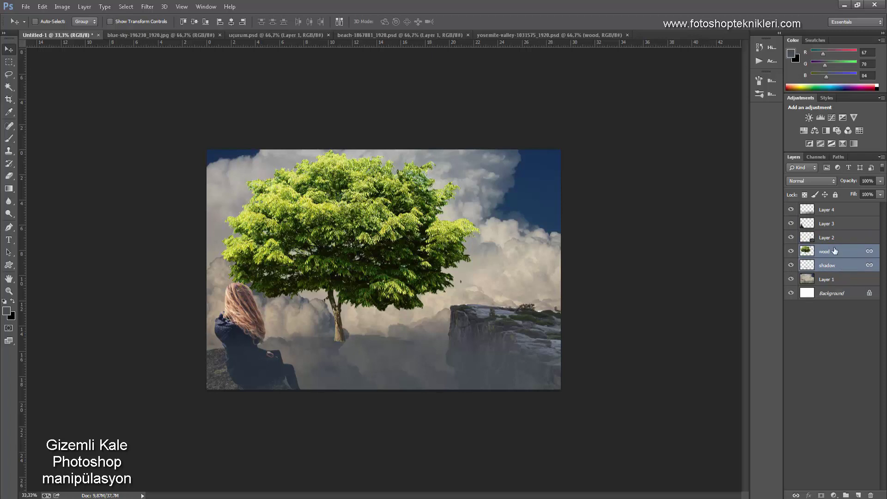
{"action": "left_click", "coordinate": [836, 271]}
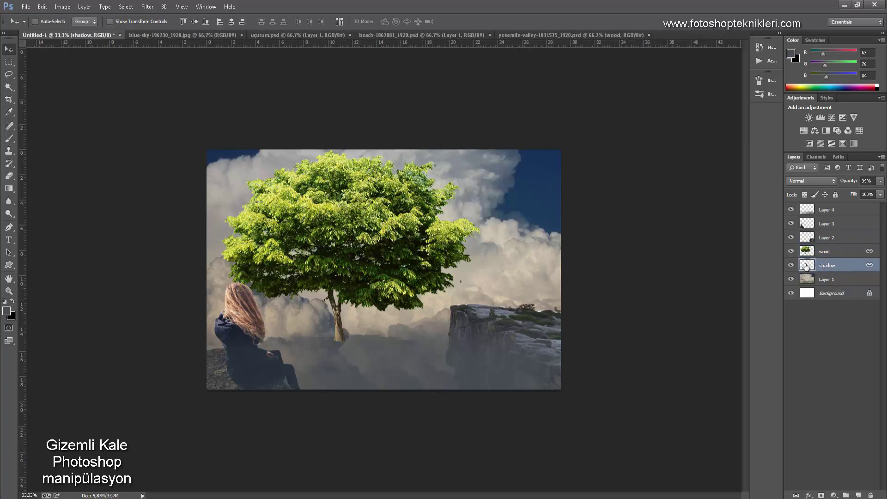
{"action": "left_click_drag", "start_coordinate": [807, 267], "coordinate": [870, 494]}
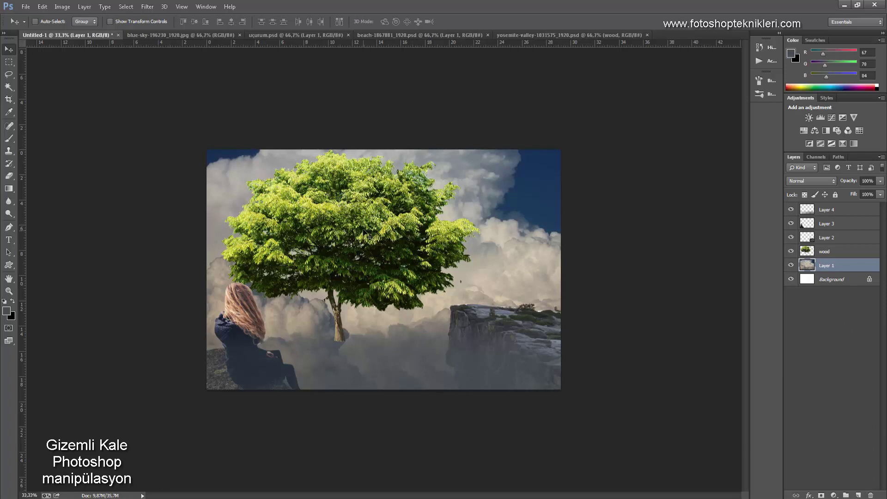
{"action": "left_click_drag", "start_coordinate": [365, 233], "coordinate": [433, 227]}
{"action": "key", "text": "ctrl+z"}
Shrink the tree to about half, reposition it, then enlarge it about 1.5 times.
{"action": "left_click", "coordinate": [824, 251]}
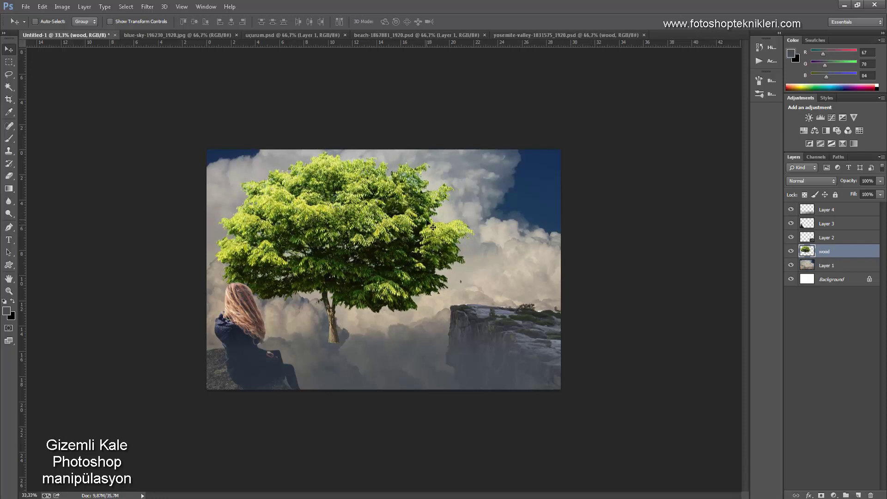
{"action": "key", "text": "ctrl+t"}
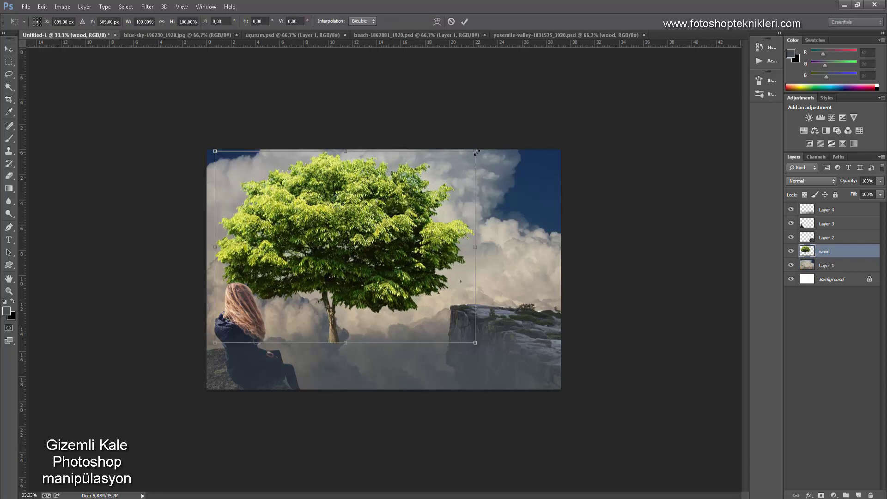
{"action": "left_click_drag", "start_coordinate": [476, 151], "coordinate": [412, 197]}
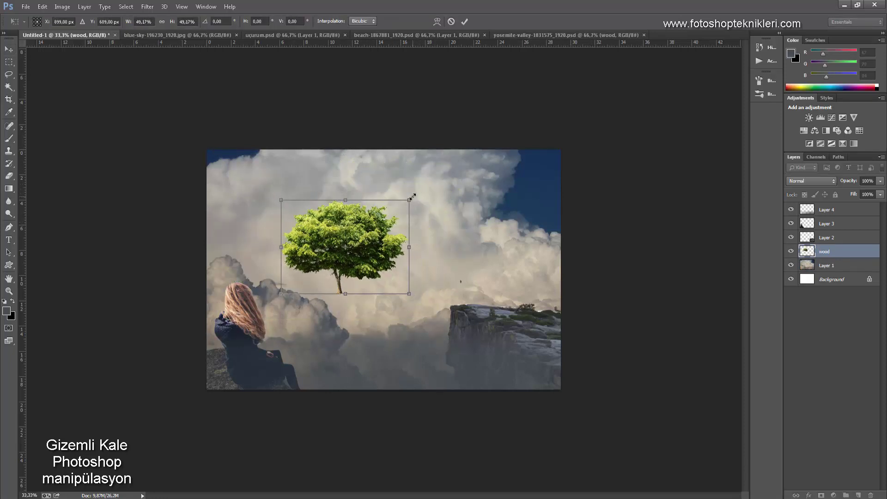
{"action": "key", "text": "Return"}
{"action": "left_click_drag", "start_coordinate": [363, 237], "coordinate": [223, 304]}
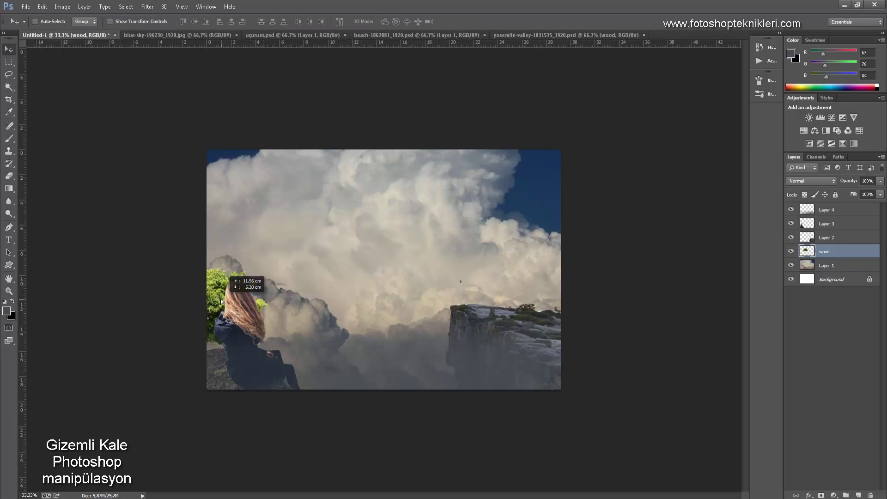
{"action": "left_click_drag", "start_coordinate": [222, 304], "coordinate": [219, 298]}
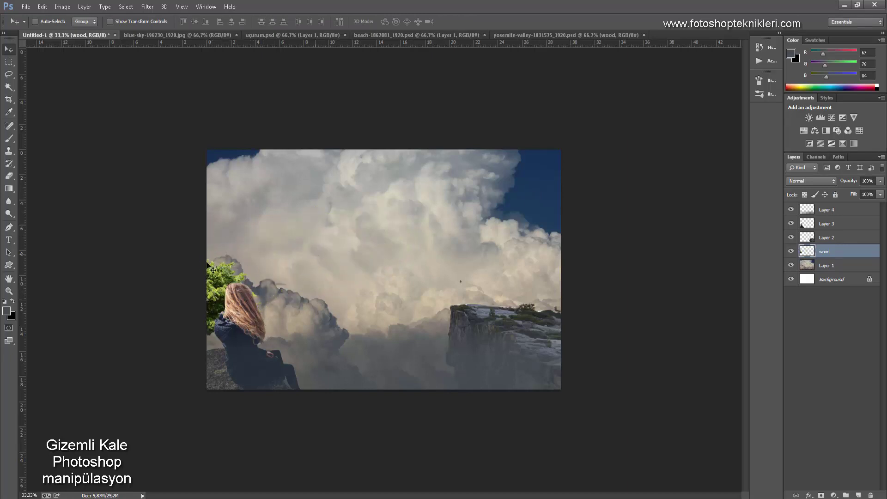
{"action": "key", "text": "ctrl+t"}
{"action": "left_click_drag", "start_coordinate": [122, 254], "coordinate": [53, 202]}
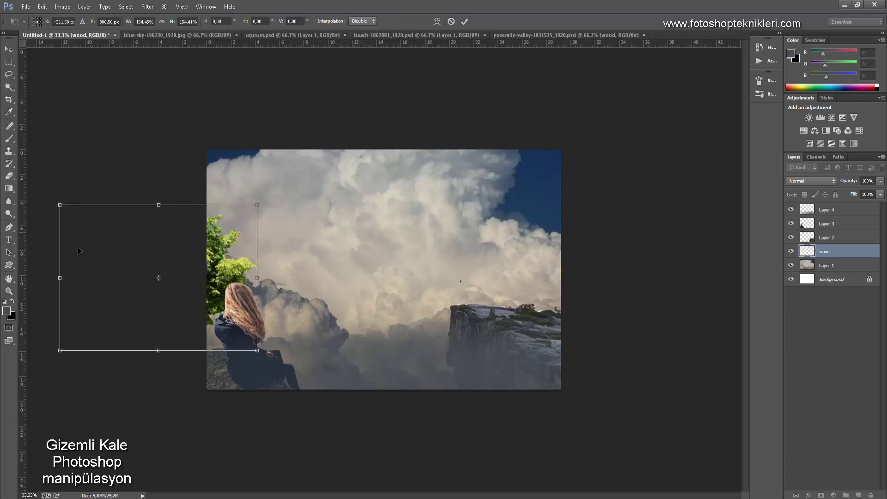
{"action": "left_click_drag", "start_coordinate": [195, 289], "coordinate": [205, 297]}
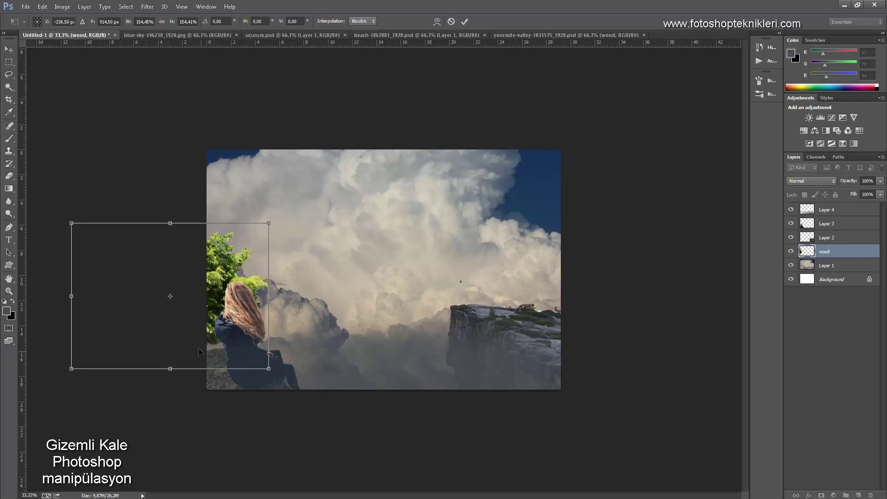
{"action": "key", "text": "Return"}
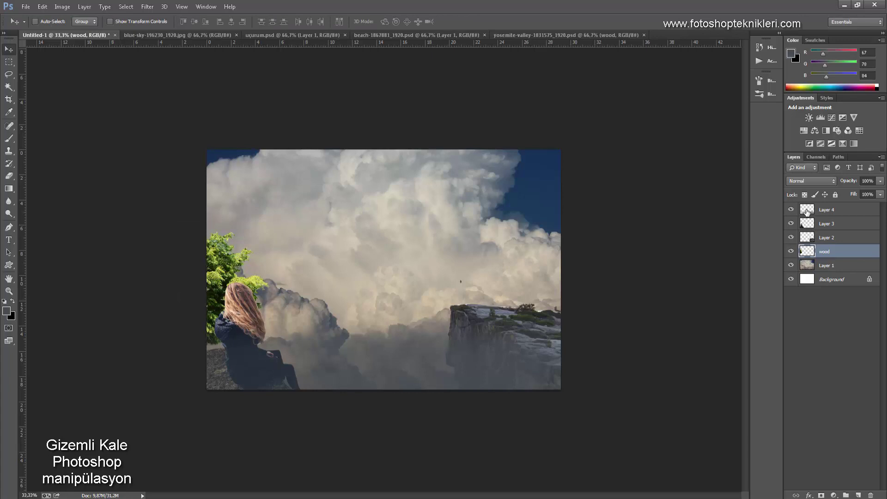
Move the tree onto the right-hand cliff edge.
{"action": "left_click", "coordinate": [807, 212]}
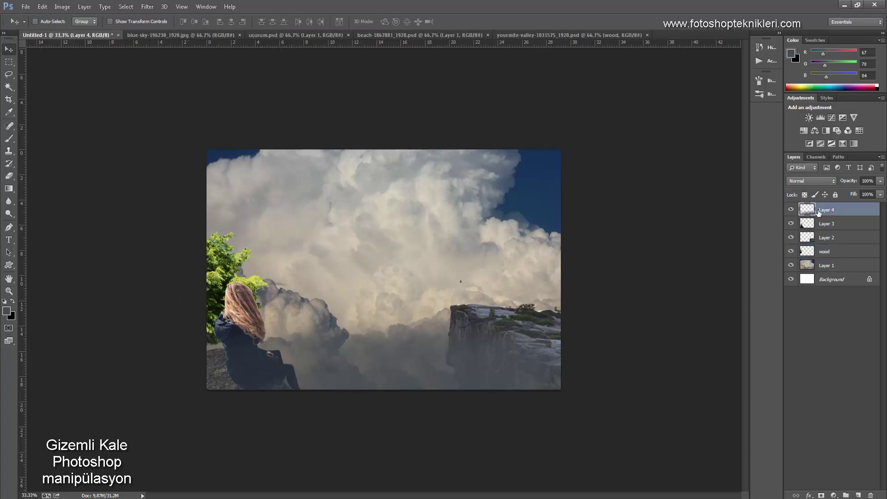
{"action": "left_click", "coordinate": [233, 279], "text": "ctrl"}
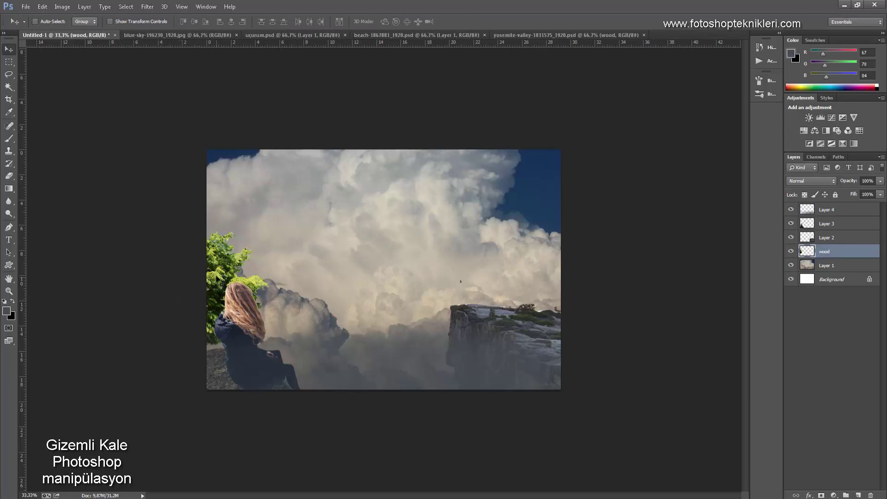
{"action": "left_click_drag", "start_coordinate": [233, 279], "coordinate": [209, 236]}
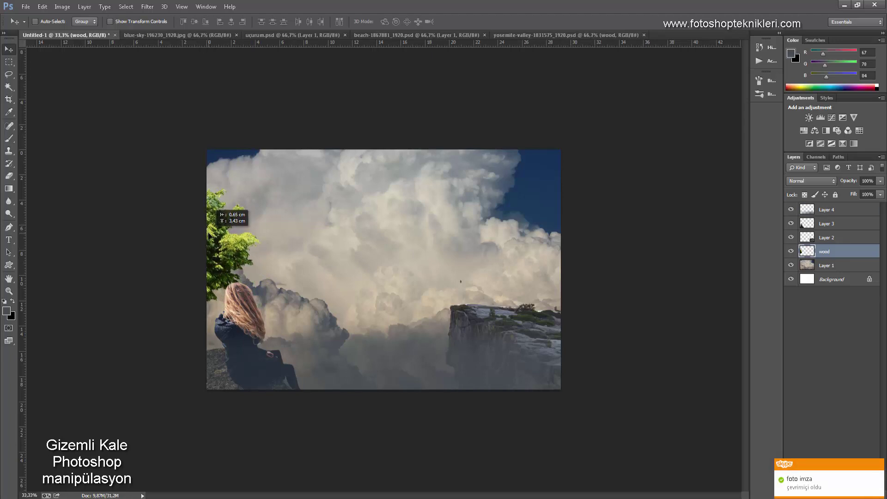
{"action": "mouse_move", "coordinate": [210, 234]}
{"action": "left_mouse_down"}
{"action": "mouse_move", "coordinate": [451, 234]}
{"action": "mouse_move", "coordinate": [586, 257]}
{"action": "mouse_move", "coordinate": [624, 251]}
{"action": "left_mouse_up"}
{"action": "mouse_move", "coordinate": [538, 277]}
{"action": "left_mouse_down"}
{"action": "mouse_move", "coordinate": [580, 292]}
{"action": "mouse_move", "coordinate": [558, 288]}
{"action": "left_mouse_up"}
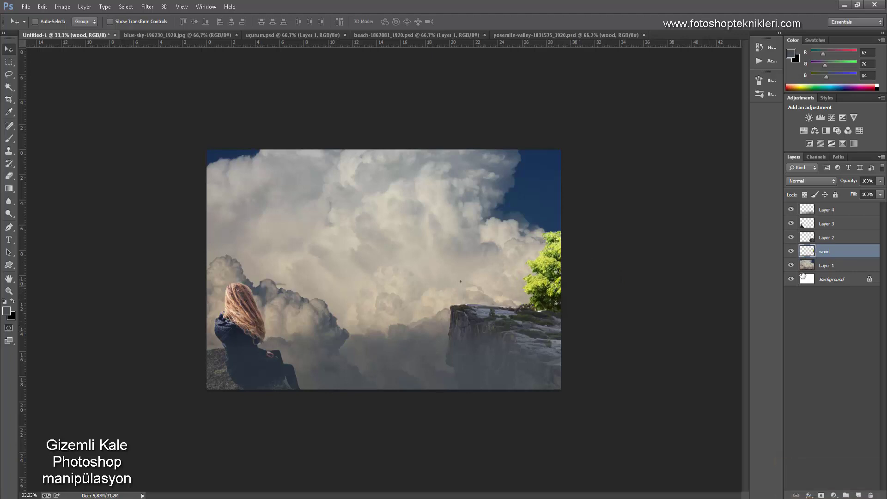
Duplicate the fog Layer 4, move the copy above the wood layer and clip it to the tree.
{"action": "left_click", "coordinate": [822, 215]}
{"action": "key", "text": "ctrl+j"}
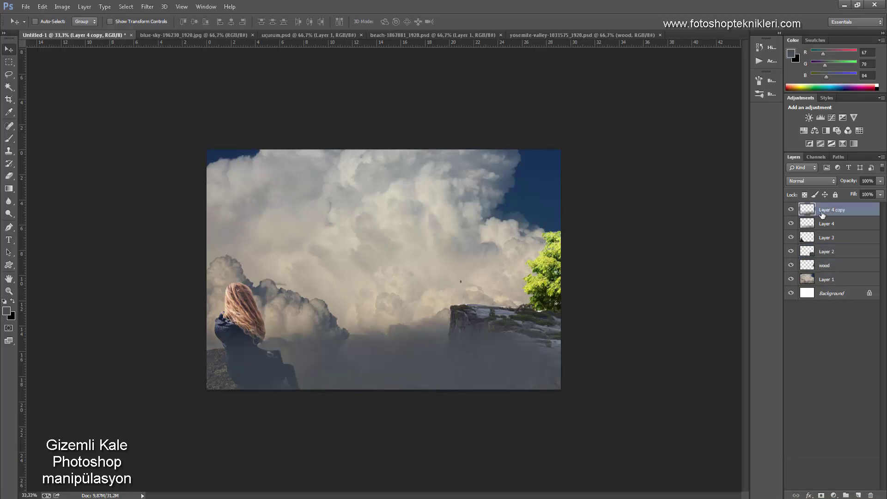
{"action": "mouse_move", "coordinate": [827, 212]}
{"action": "left_mouse_down"}
{"action": "mouse_move", "coordinate": [853, 277]}
{"action": "mouse_move", "coordinate": [848, 257]}
{"action": "left_mouse_up"}
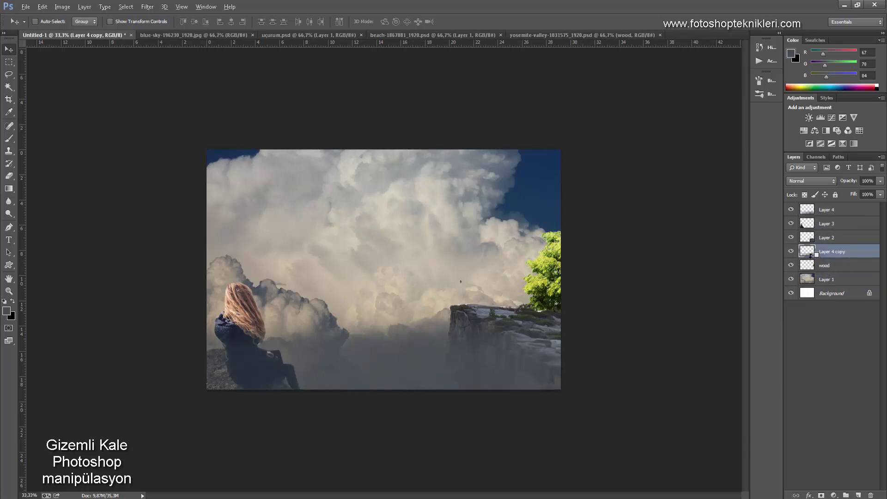
{"action": "left_click", "coordinate": [811, 257], "text": "alt"}
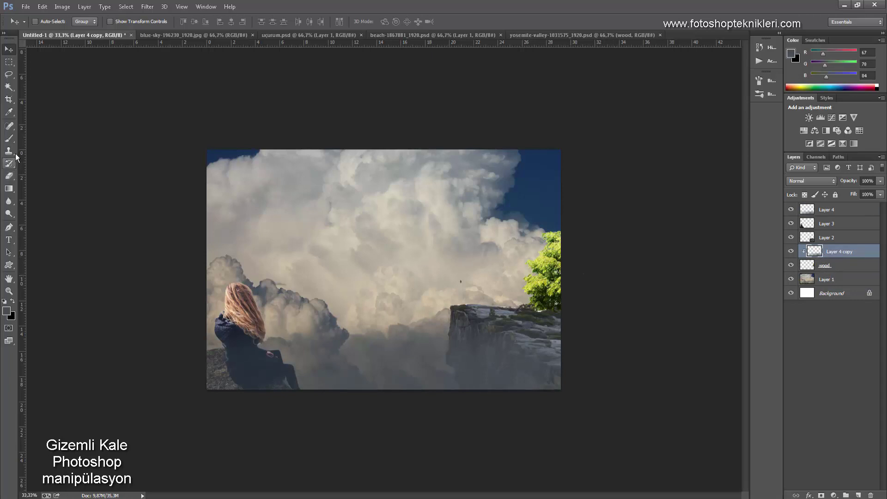
Paint fog over the tree on the right and lower the copy's opacity to about 80%.
{"action": "left_click", "coordinate": [9, 141]}
{"action": "left_click_drag", "start_coordinate": [525, 254], "coordinate": [560, 303]}
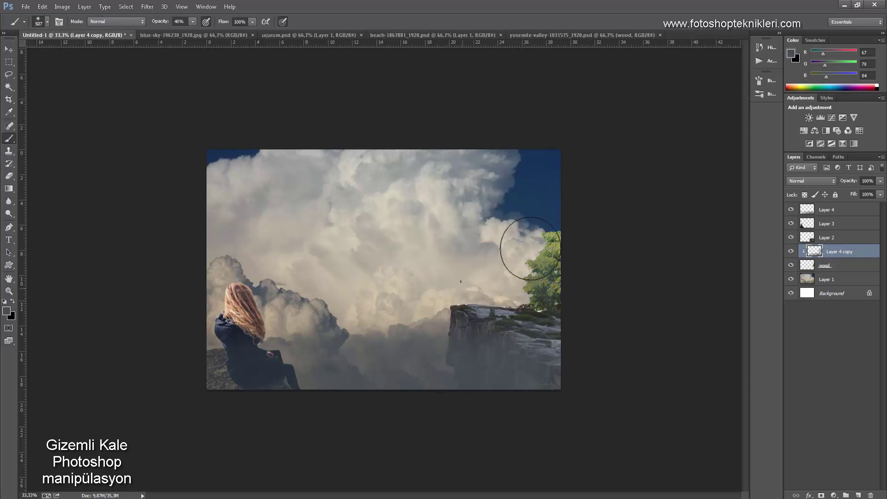
{"action": "left_click", "coordinate": [880, 182]}
{"action": "left_click_drag", "start_coordinate": [874, 195], "coordinate": [873, 195]}
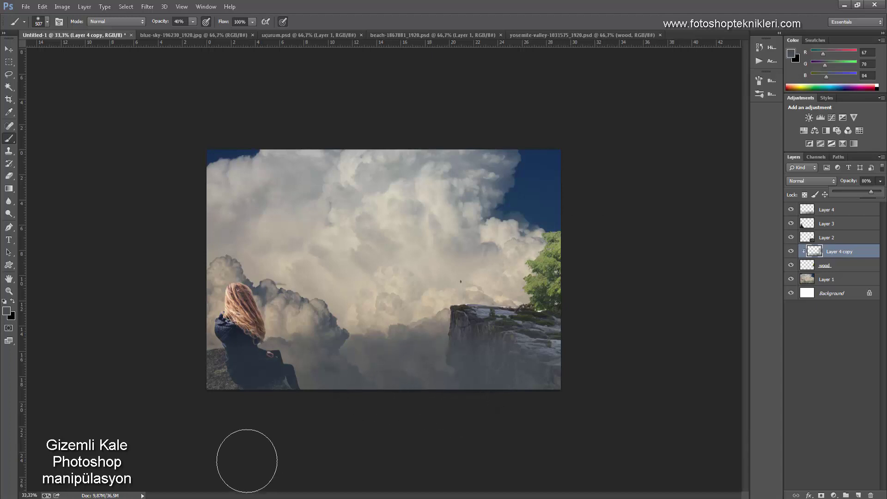
{"action": "left_click", "coordinate": [125, 496]}
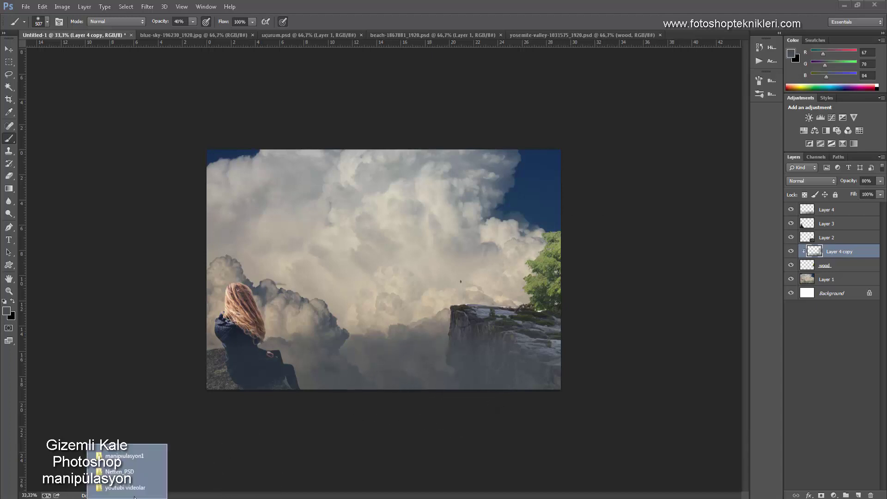
Drag the kale castle image from manipulasyon1 into Photoshop.
{"action": "left_click", "coordinate": [123, 457]}
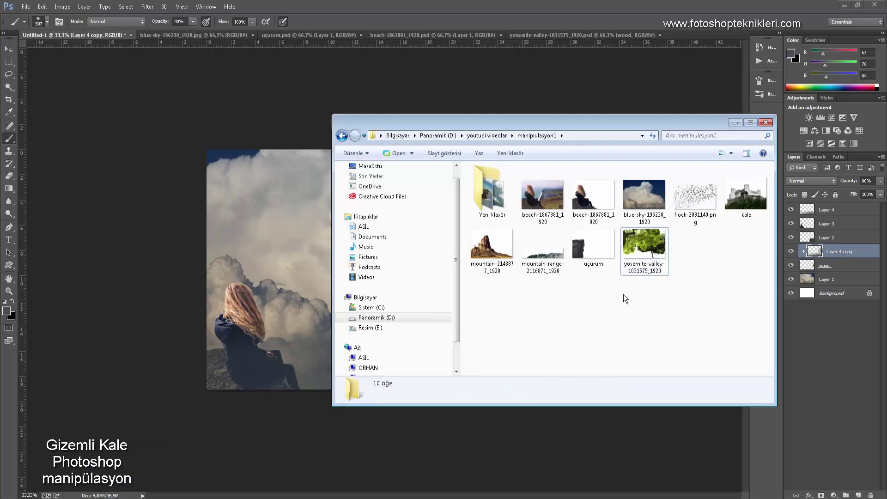
{"action": "left_click_drag", "start_coordinate": [750, 185], "coordinate": [688, 32]}
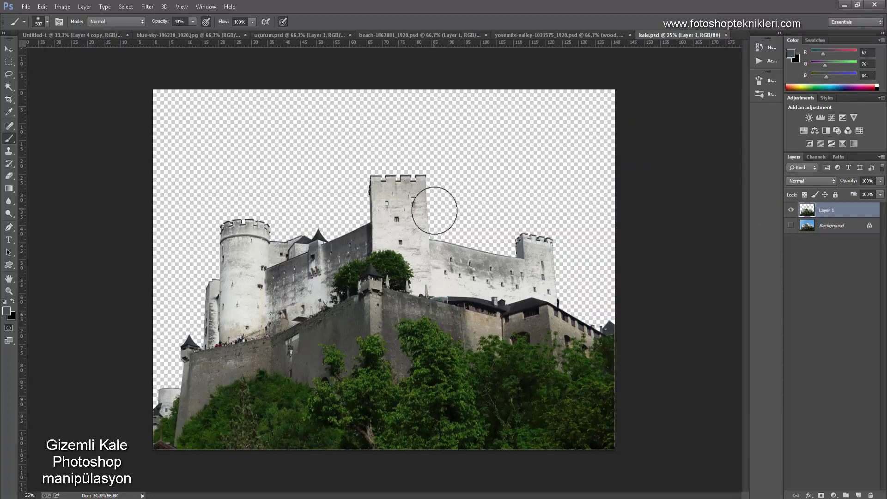
Copy the castle in as Layer 5 below the wood layer, scale it to about 26% and centre it.
{"action": "key", "text": "v"}
{"action": "left_click_drag", "start_coordinate": [373, 261], "coordinate": [68, 41]}
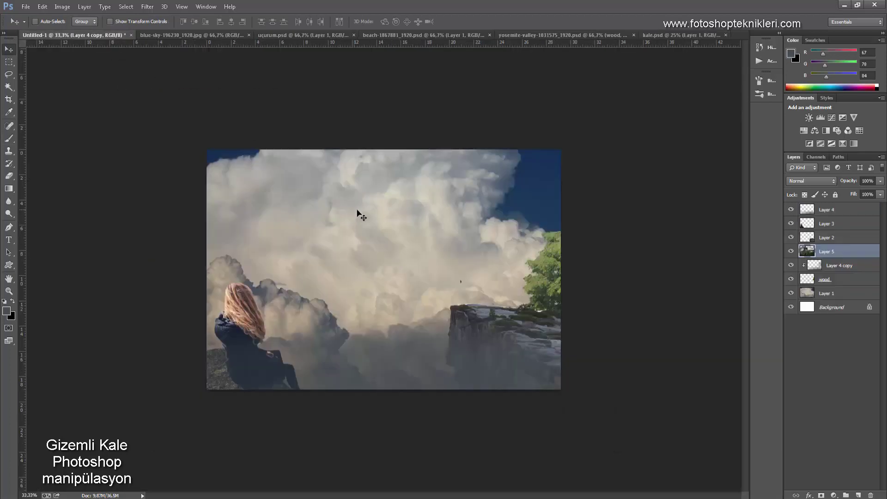
{"action": "left_click_drag", "start_coordinate": [68, 41], "coordinate": [404, 215]}
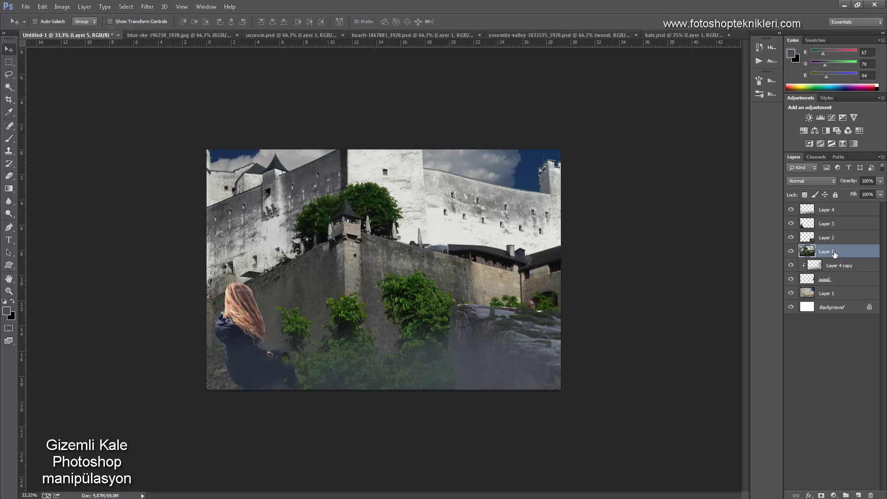
{"action": "left_click_drag", "start_coordinate": [826, 253], "coordinate": [850, 286]}
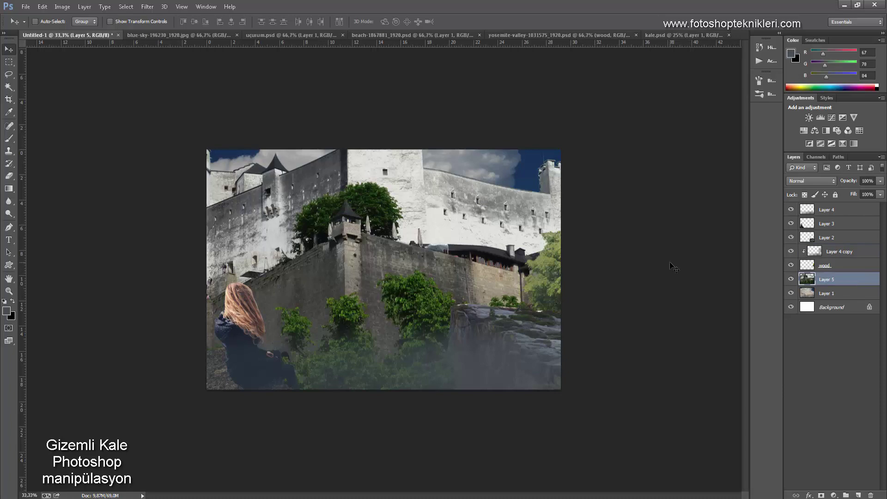
{"action": "key", "text": "ctrl+t"}
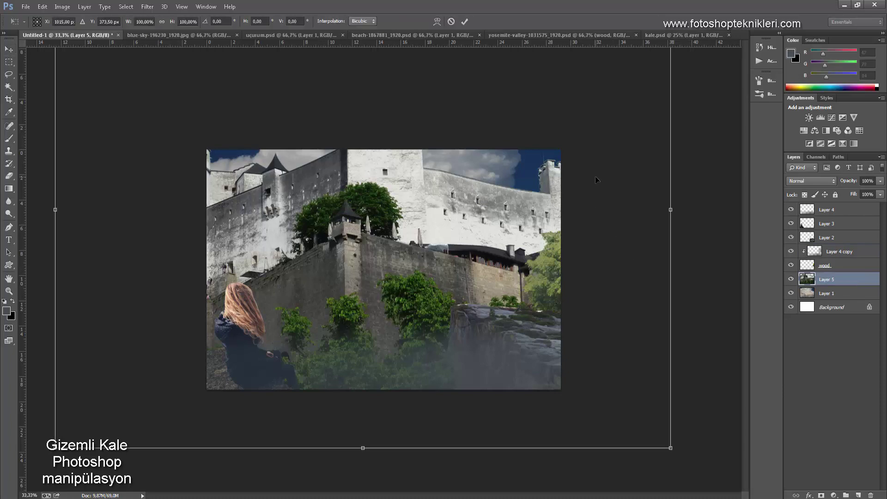
{"action": "left_click_drag", "start_coordinate": [666, 438], "coordinate": [458, 249]}
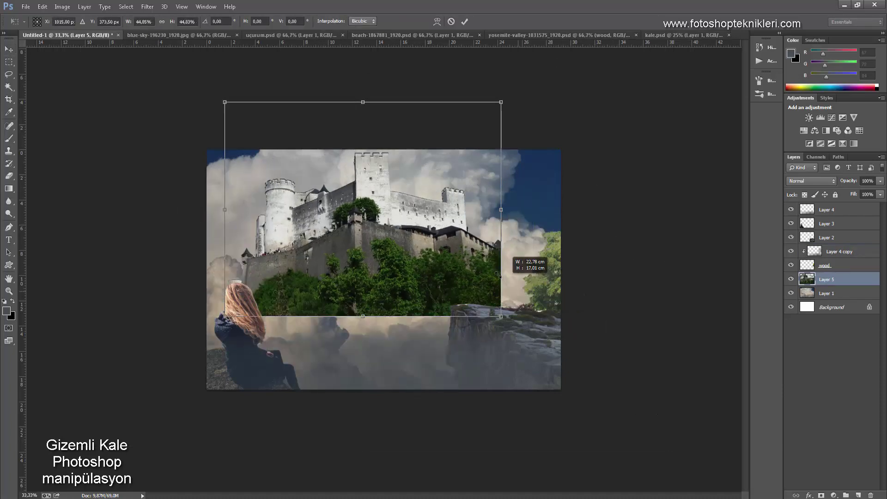
{"action": "mouse_move", "coordinate": [400, 259]}
{"action": "left_mouse_down"}
{"action": "mouse_move", "coordinate": [417, 291]}
{"action": "mouse_move", "coordinate": [410, 326]}
{"action": "left_mouse_up"}
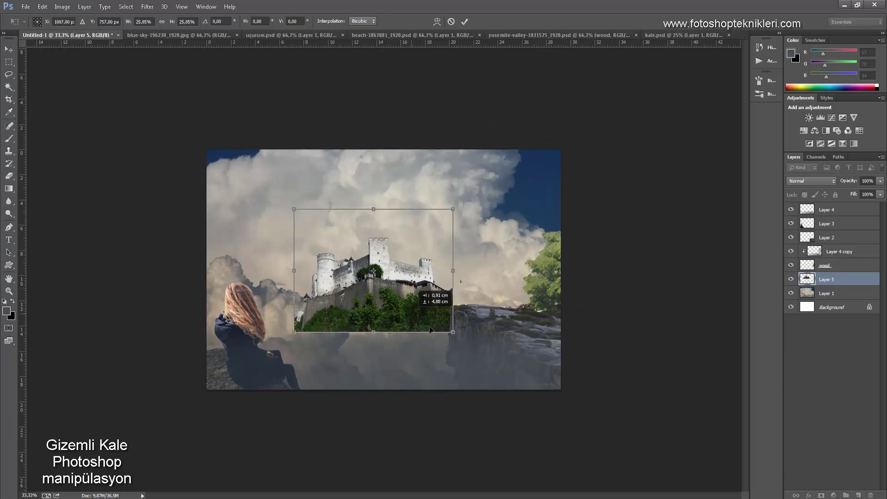
{"action": "left_click_drag", "start_coordinate": [452, 208], "coordinate": [459, 205]}
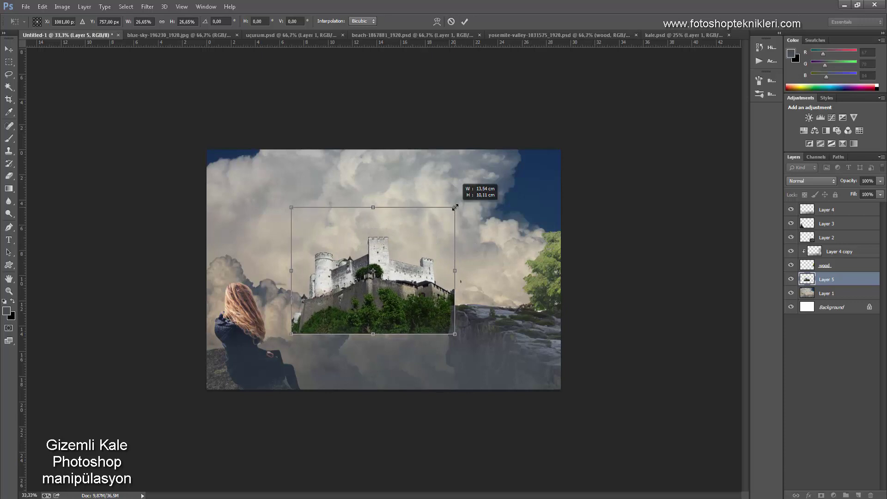
{"action": "key", "text": "Return"}
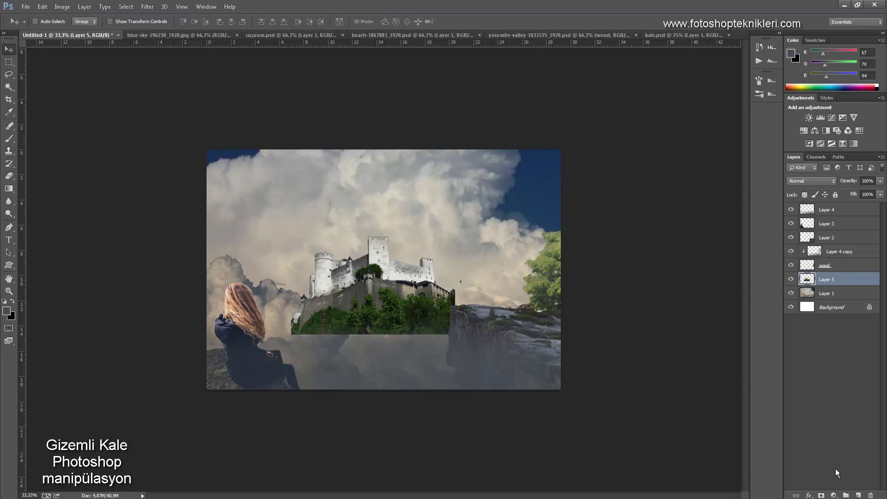
Mask the castle layer and paint its lower-left greenery into fog at 73% brush opacity.
{"action": "left_click", "coordinate": [821, 496]}
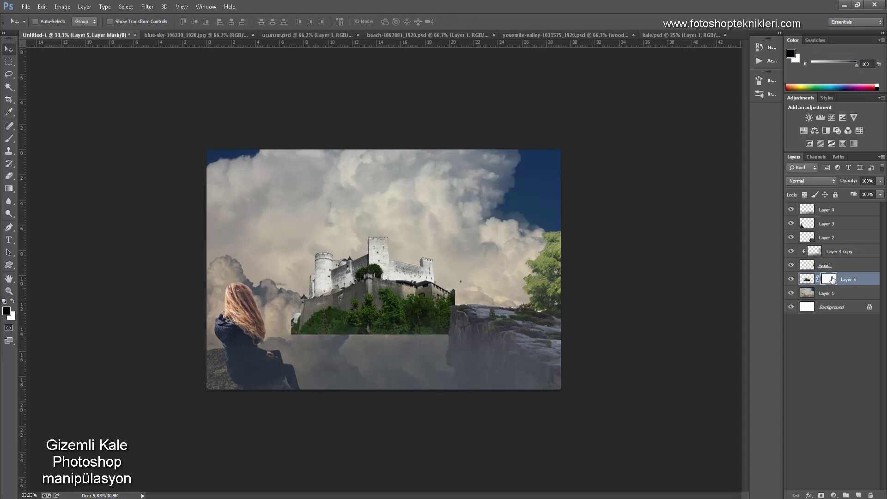
{"action": "left_click", "coordinate": [9, 138]}
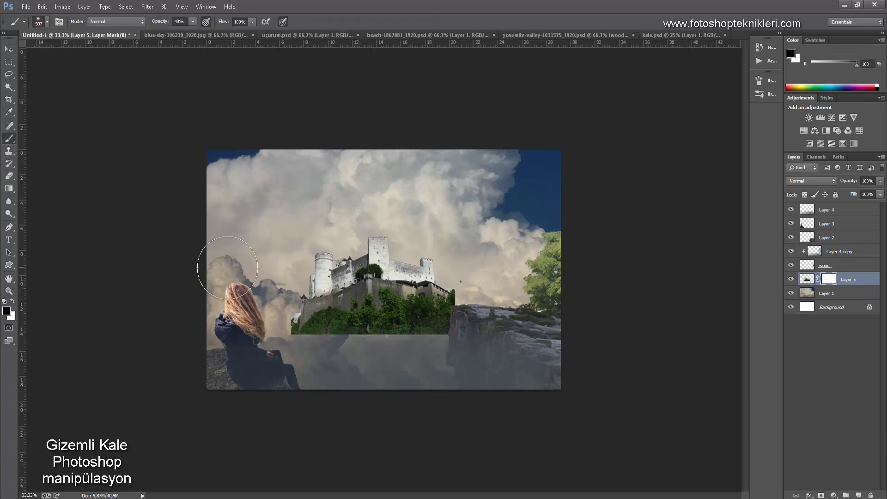
{"action": "left_click_drag", "start_coordinate": [309, 336], "coordinate": [297, 326]}
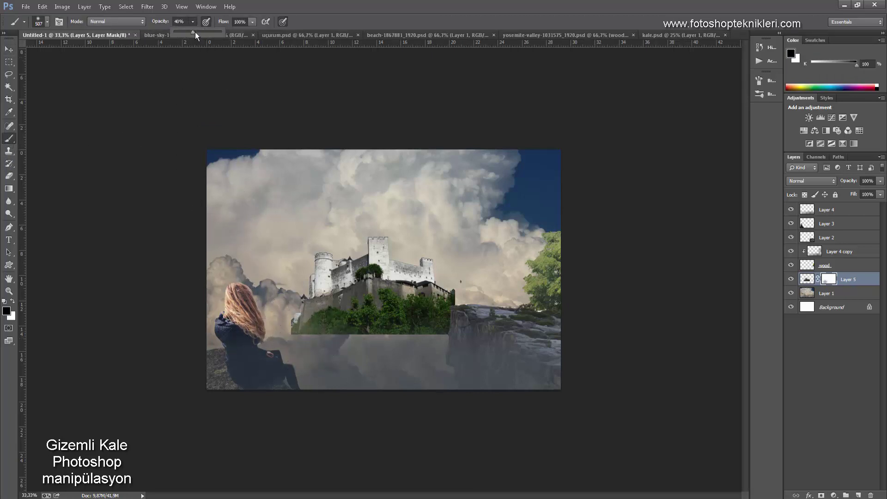
{"action": "left_click_drag", "start_coordinate": [206, 34], "coordinate": [209, 34]}
{"action": "mouse_move", "coordinate": [268, 344]}
{"action": "left_mouse_down"}
{"action": "mouse_move", "coordinate": [341, 357]}
{"action": "mouse_move", "coordinate": [232, 337]}
{"action": "left_mouse_up"}
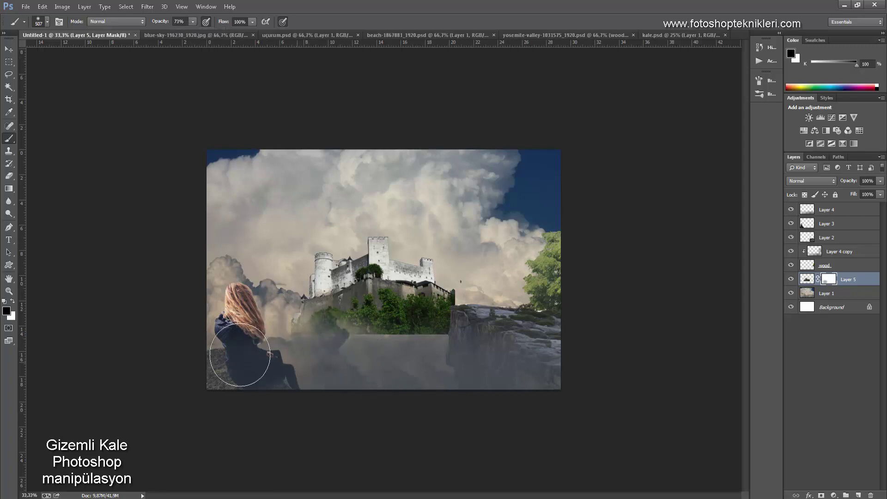
{"action": "left_click_drag", "start_coordinate": [439, 369], "coordinate": [339, 365]}
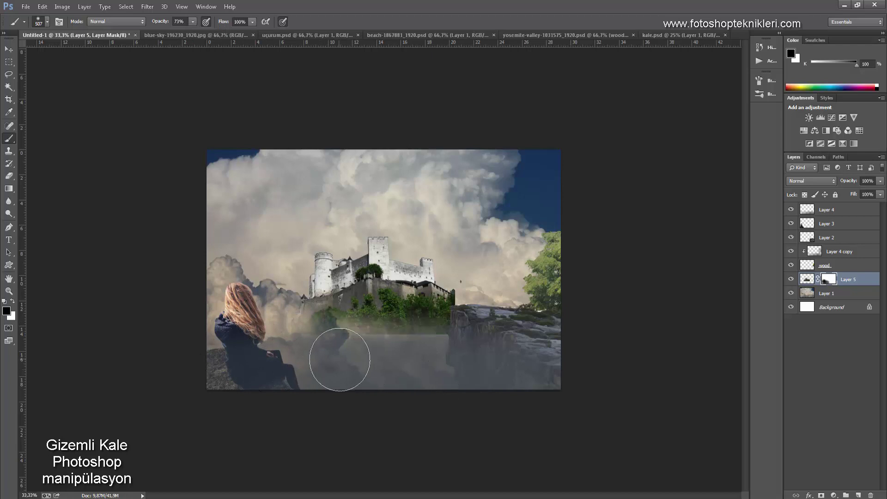
Enlarge the brush to about 349 px and fade the castle base near the woman.
{"action": "right_click", "coordinate": [467, 357]}
{"action": "left_click_drag", "start_coordinate": [576, 371], "coordinate": [572, 373]}
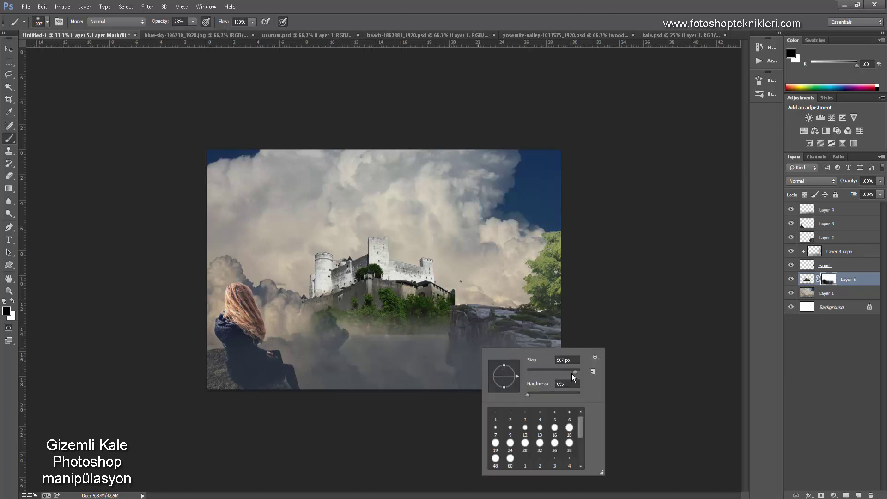
{"action": "key", "text": "Return"}
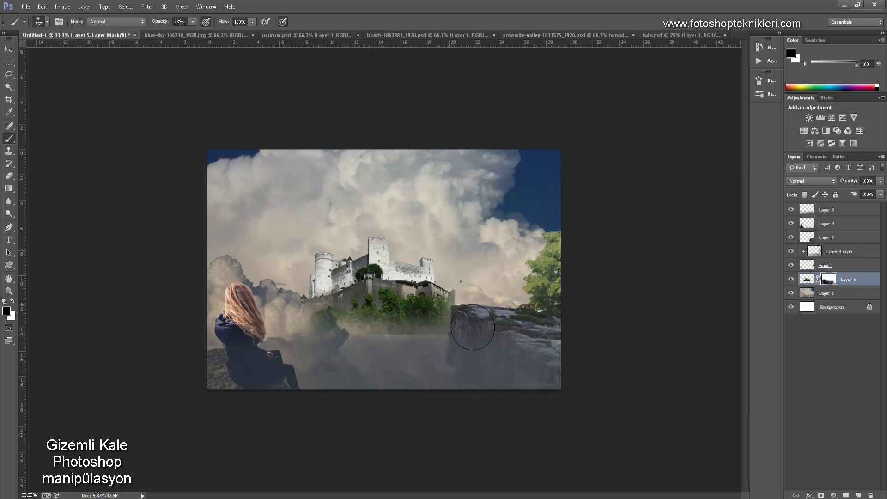
{"action": "mouse_move", "coordinate": [471, 327]}
{"action": "left_mouse_down"}
{"action": "mouse_move", "coordinate": [367, 348]}
{"action": "mouse_move", "coordinate": [413, 360]}
{"action": "left_mouse_up"}
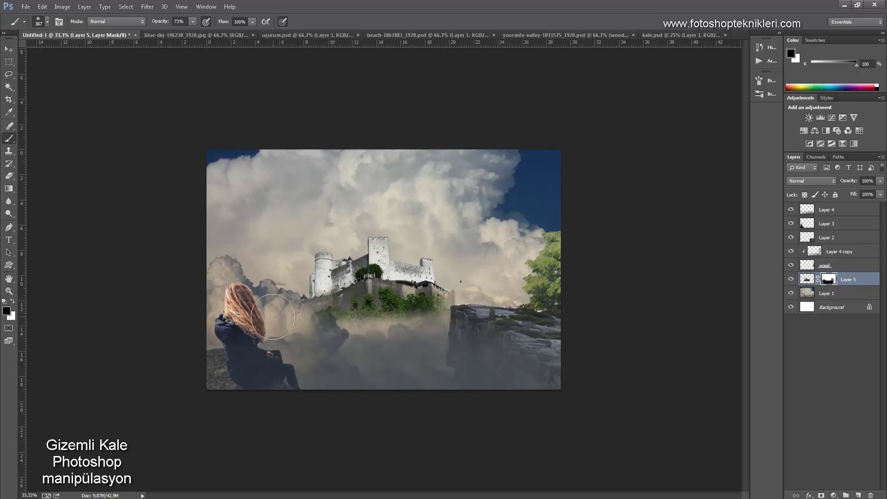
{"action": "left_click_drag", "start_coordinate": [413, 361], "coordinate": [318, 361]}
Scale the castle layer up to about 134% and nudge it slightly up and left.
{"action": "key", "text": "ctrl+t"}
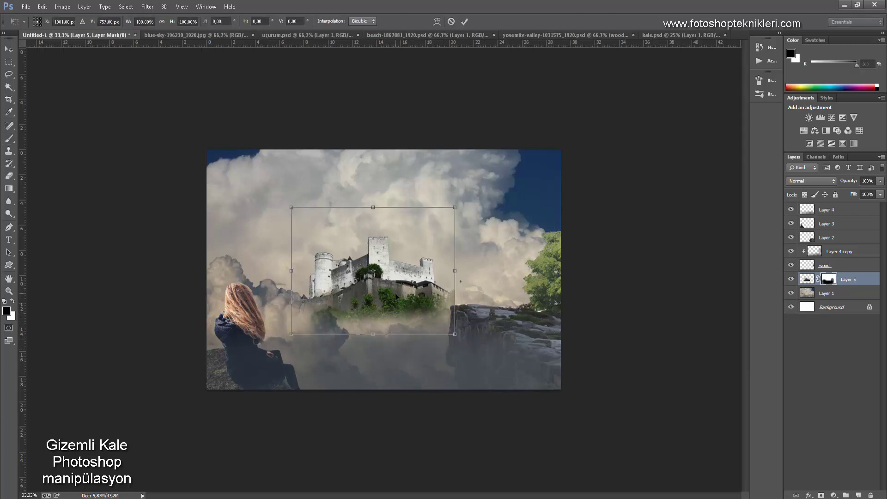
{"action": "left_click_drag", "start_coordinate": [456, 335], "coordinate": [483, 354]}
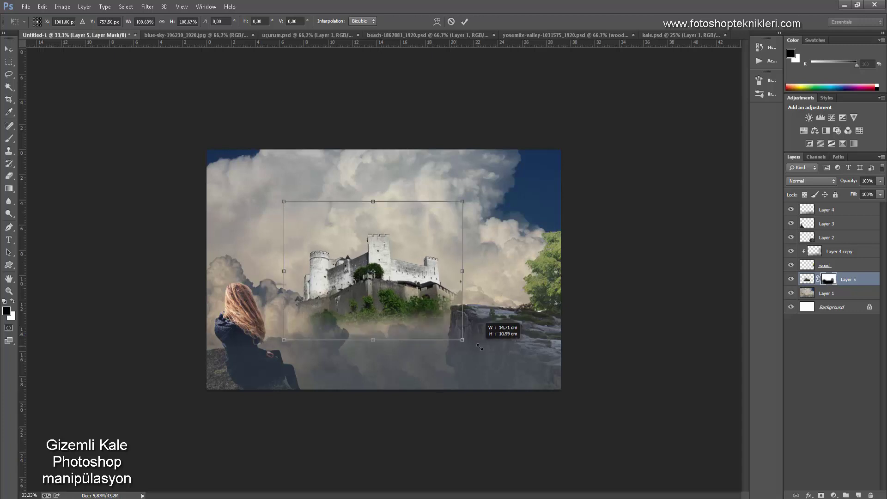
{"action": "left_click_drag", "start_coordinate": [401, 340], "coordinate": [397, 326]}
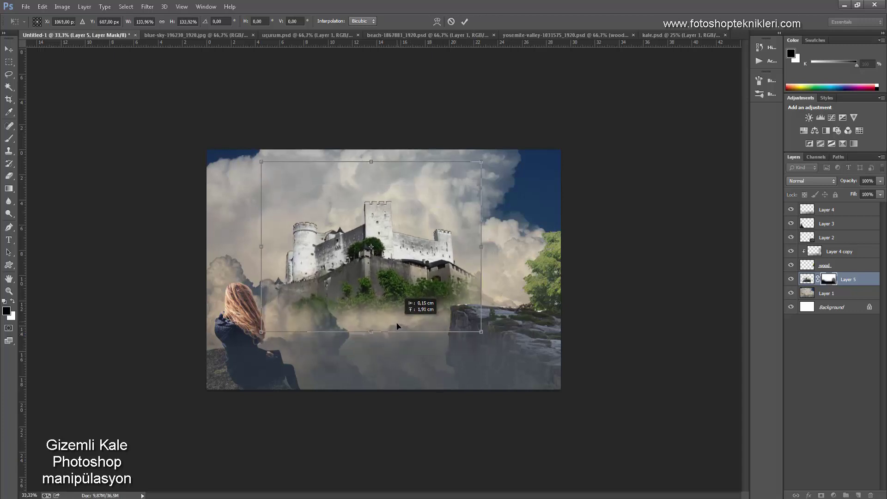
{"action": "left_click_drag", "start_coordinate": [397, 326], "coordinate": [396, 325]}
{"action": "key", "text": "b"}
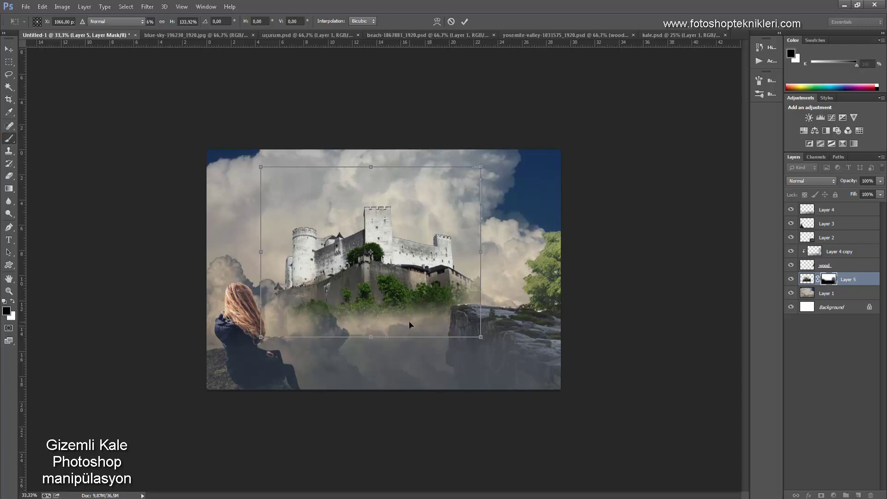
{"action": "key", "text": "Return"}
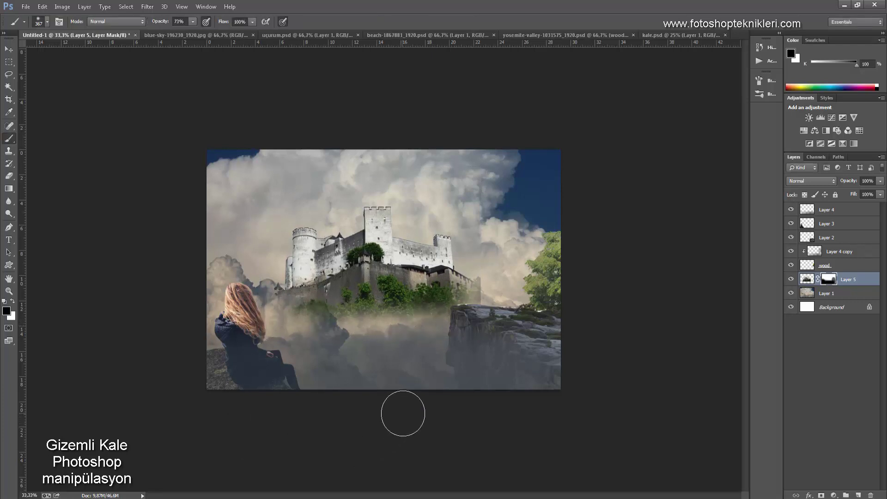
With a smaller 163 px soft brush, brighten the fog between the castle base and cliff.
{"action": "right_click", "coordinate": [361, 338]}
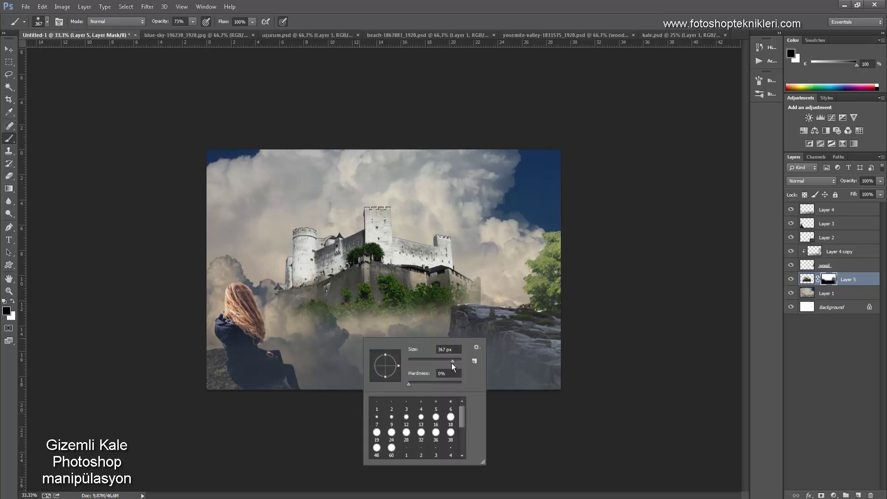
{"action": "left_click_drag", "start_coordinate": [444, 362], "coordinate": [442, 362]}
{"action": "left_click", "coordinate": [275, 349]}
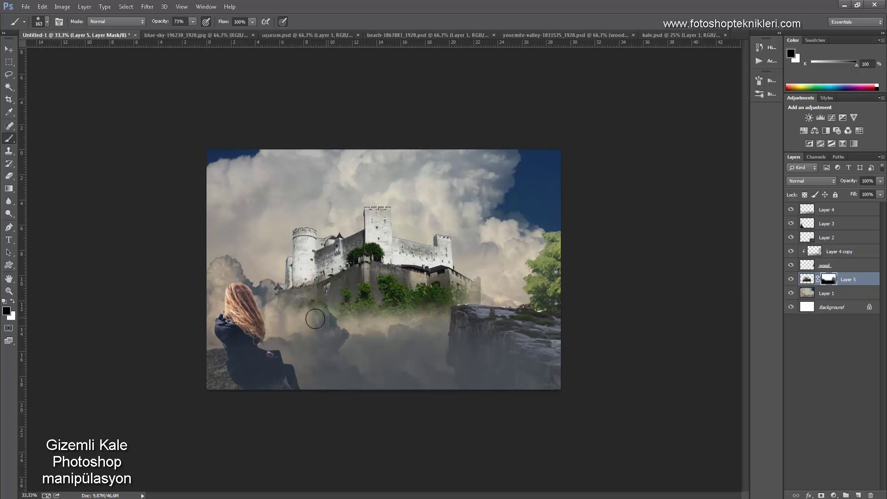
{"action": "mouse_move", "coordinate": [350, 317]}
{"action": "left_mouse_down"}
{"action": "mouse_move", "coordinate": [490, 305]}
{"action": "mouse_move", "coordinate": [280, 321]}
{"action": "left_mouse_up"}
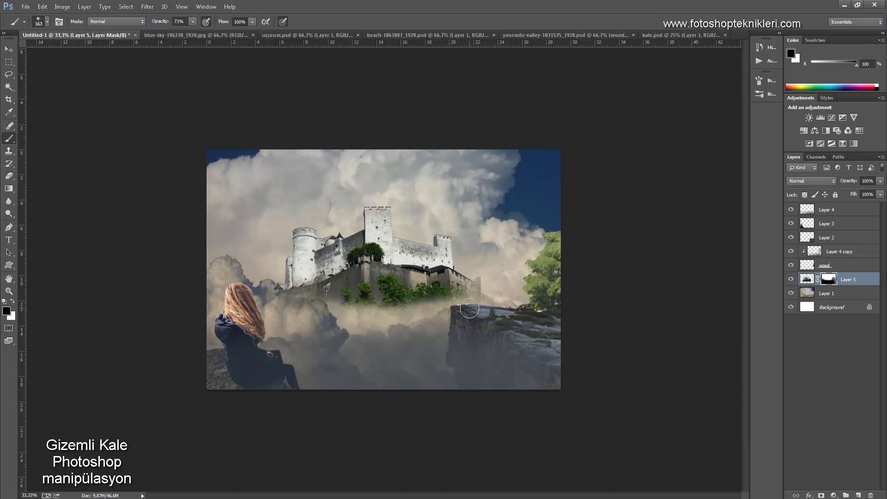
{"action": "key", "text": "ctrl+t"}
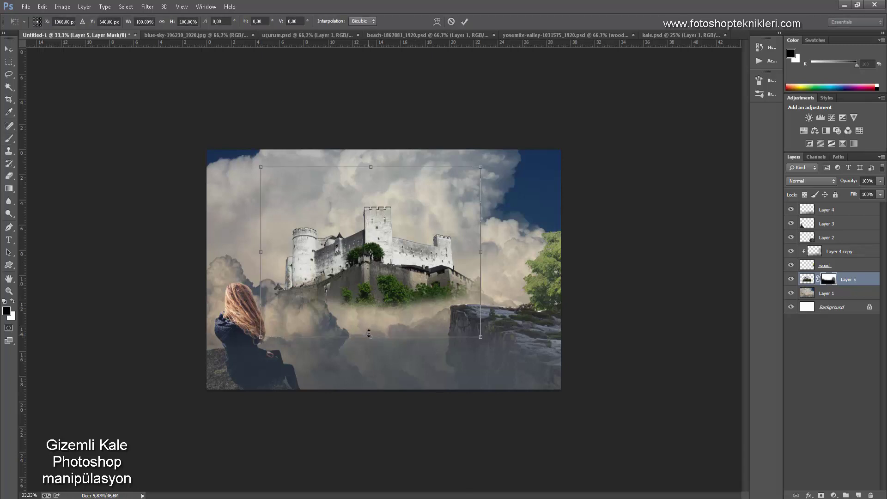
Distort the castle: stretch it taller, skew its top and pull the bottom-right corner inward.
{"action": "left_click_drag", "start_coordinate": [369, 334], "coordinate": [369, 345]}
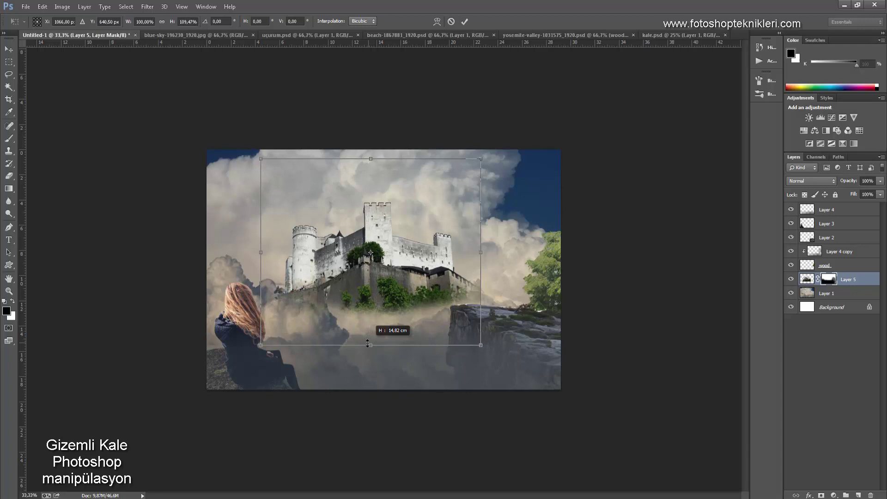
{"action": "left_click", "coordinate": [367, 163], "text": "alt"}
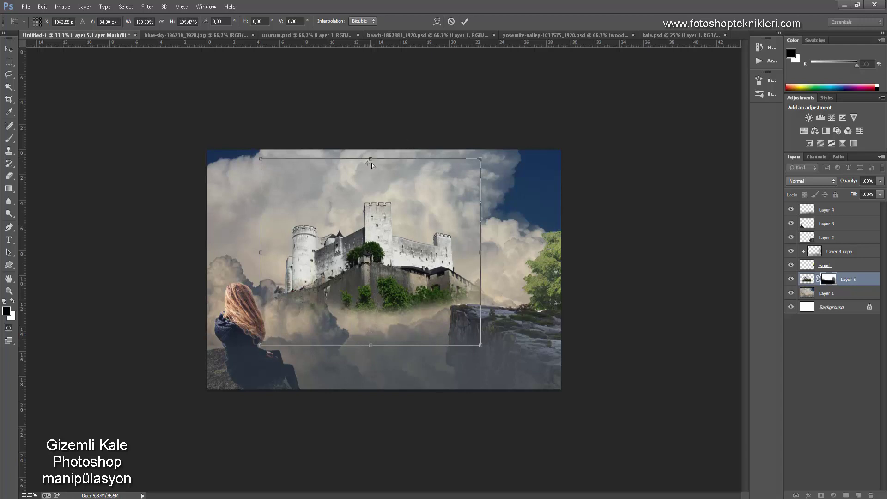
{"action": "mouse_move", "coordinate": [371, 163]}
{"action": "left_mouse_down", "text": "ctrl"}
{"action": "mouse_move", "coordinate": [384, 173]}
{"action": "mouse_move", "coordinate": [373, 173]}
{"action": "left_mouse_up", "text": "ctrl"}
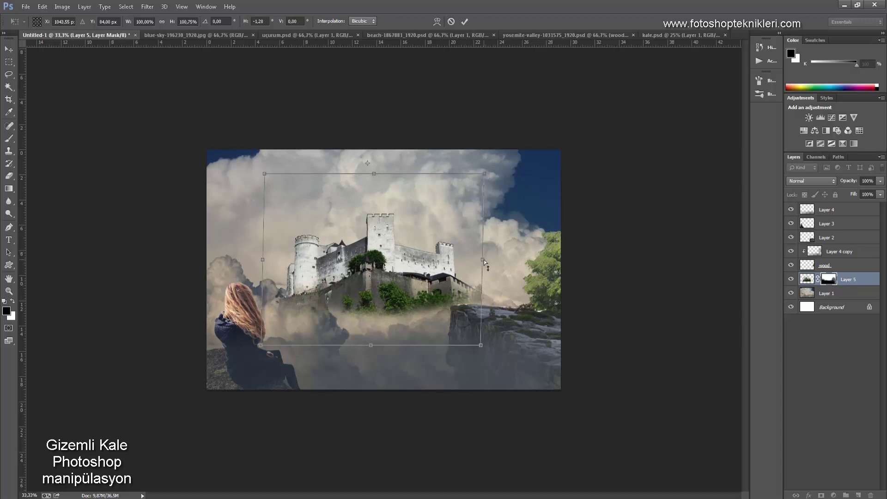
{"action": "left_click_drag", "start_coordinate": [483, 261], "coordinate": [477, 260], "text": "ctrl"}
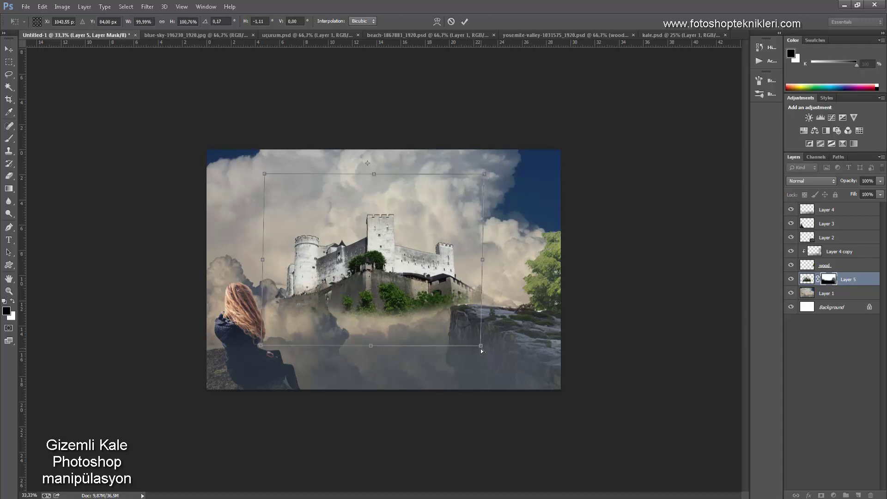
{"action": "left_click_drag", "start_coordinate": [481, 351], "coordinate": [450, 345], "text": "ctrl"}
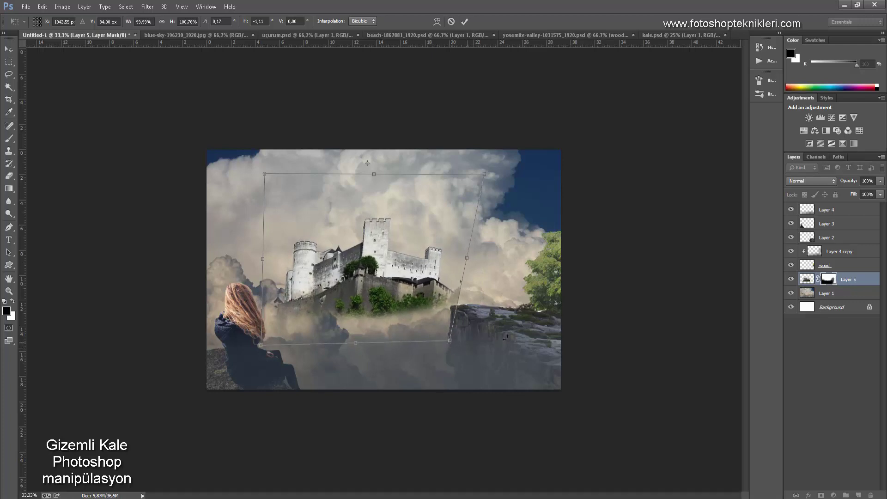
{"action": "key", "text": "Return"}
{"action": "key", "text": "b"}
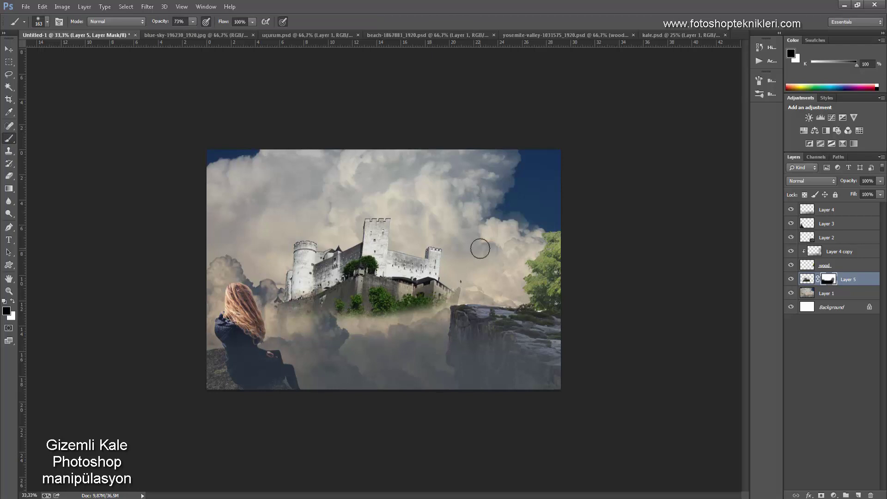
Clip a Hue/Saturation adjustment to Layer 5 with Saturation lowered to -66.
{"action": "left_click", "coordinate": [807, 280]}
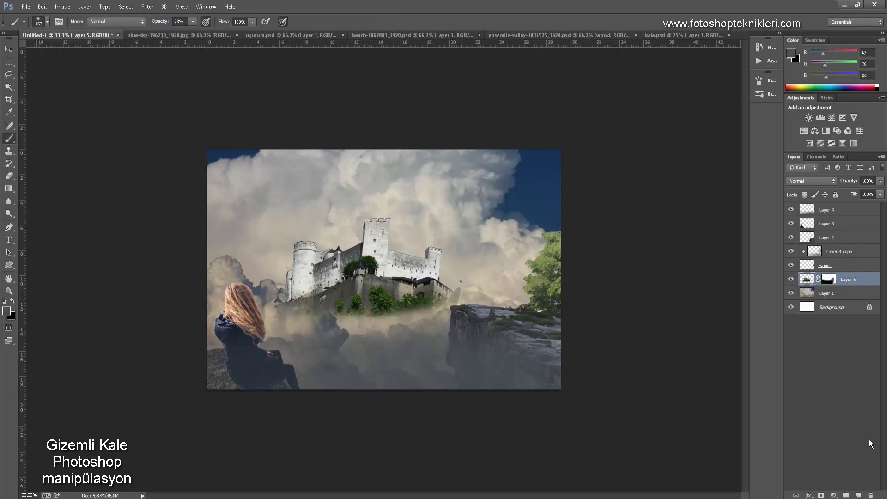
{"action": "left_click", "coordinate": [834, 495]}
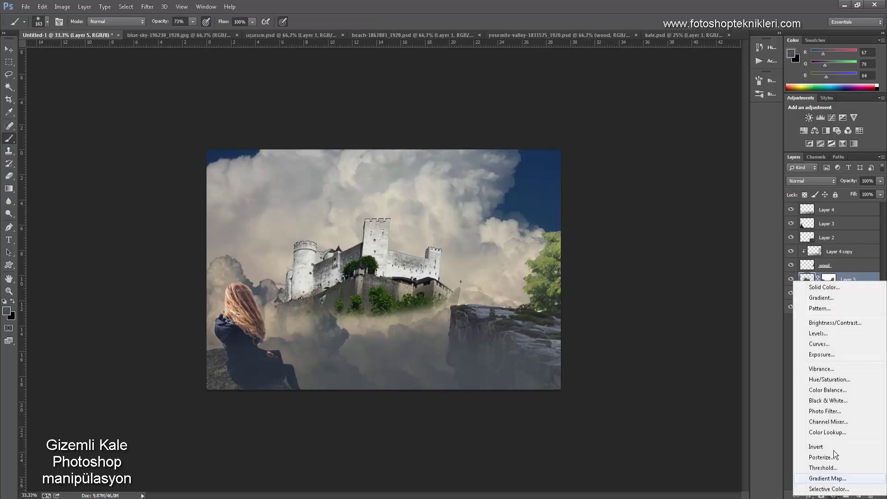
{"action": "left_click", "coordinate": [828, 380]}
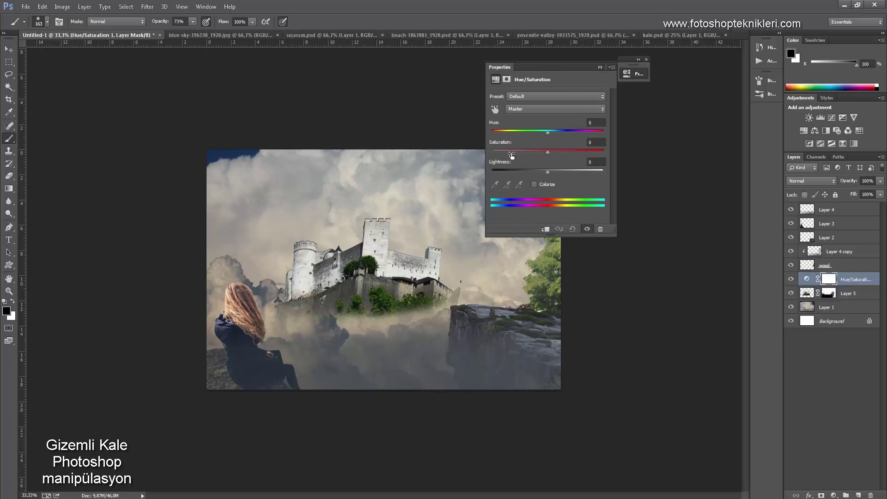
{"action": "left_click", "coordinate": [546, 229]}
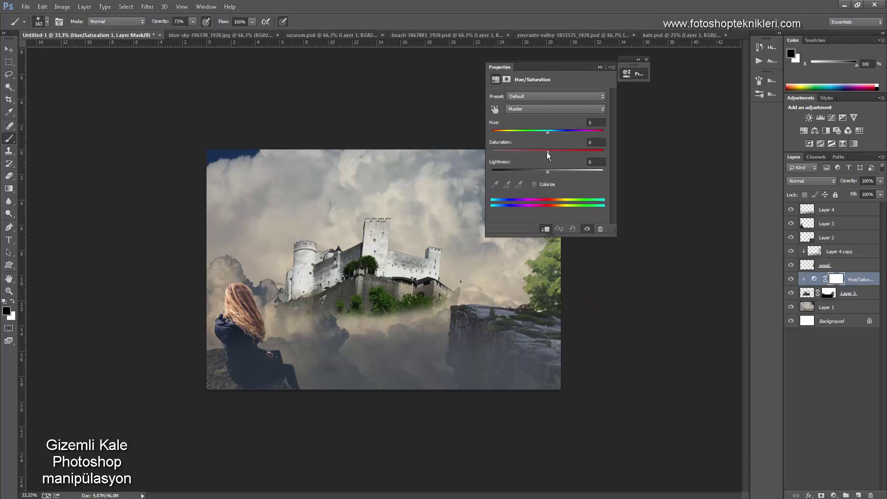
{"action": "mouse_move", "coordinate": [542, 153]}
{"action": "left_mouse_down"}
{"action": "mouse_move", "coordinate": [511, 155]}
{"action": "mouse_move", "coordinate": [528, 157]}
{"action": "mouse_move", "coordinate": [543, 136]}
{"action": "mouse_move", "coordinate": [534, 136]}
{"action": "left_mouse_up"}
{"action": "left_click", "coordinate": [600, 68]}
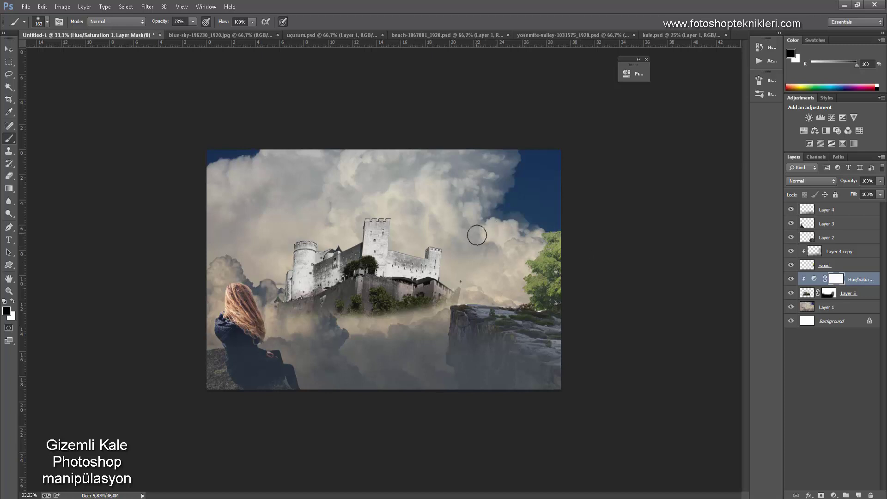
Add a clipped new layer and sample a light grey from the image as foreground colour.
{"action": "key", "text": "v"}
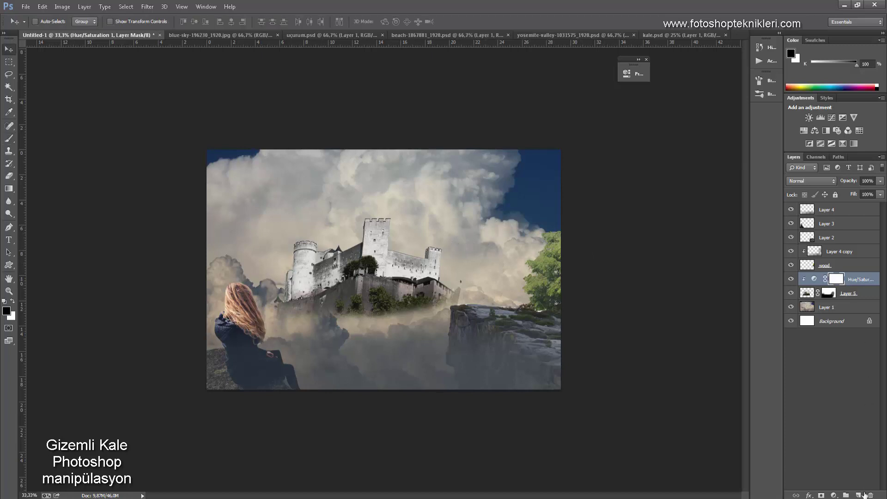
{"action": "left_click", "coordinate": [858, 496]}
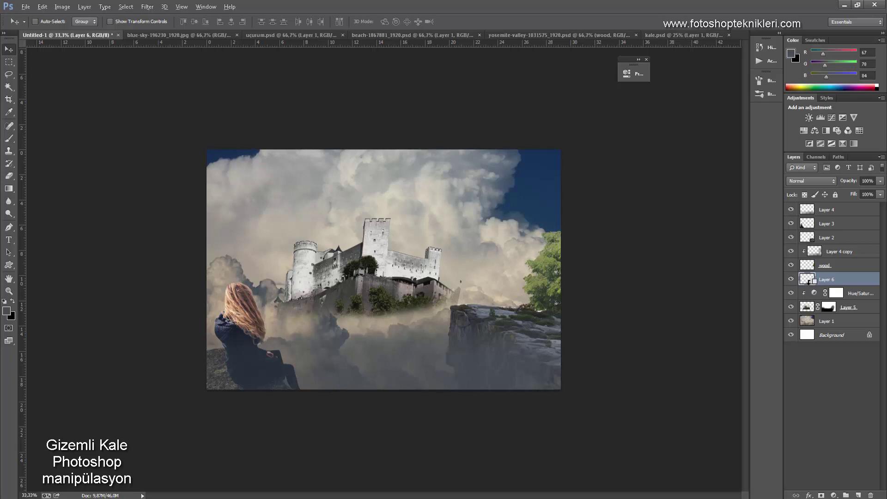
{"action": "left_click", "coordinate": [808, 283], "text": "alt"}
{"action": "left_click", "coordinate": [6, 311]}
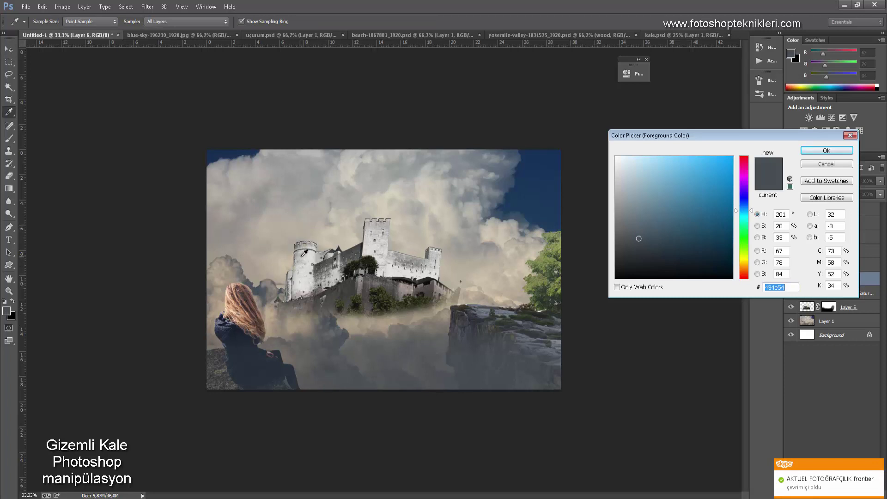
{"action": "left_click", "coordinate": [304, 253]}
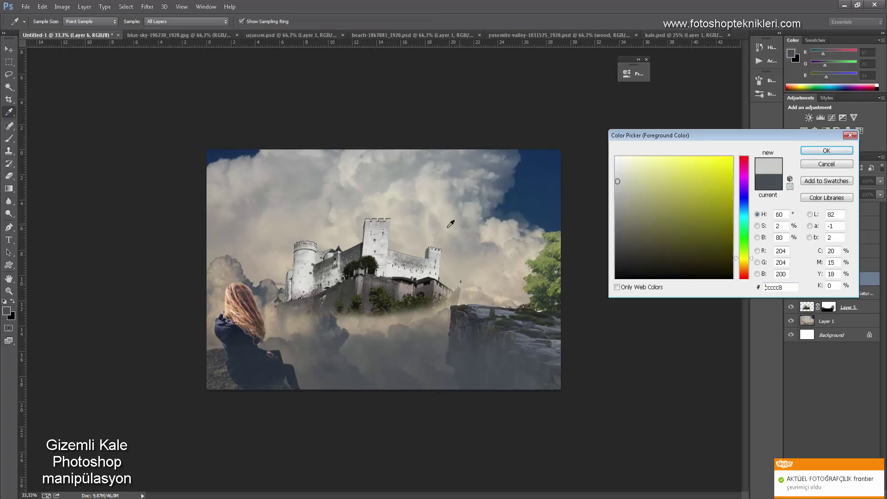
{"action": "left_click", "coordinate": [826, 151]}
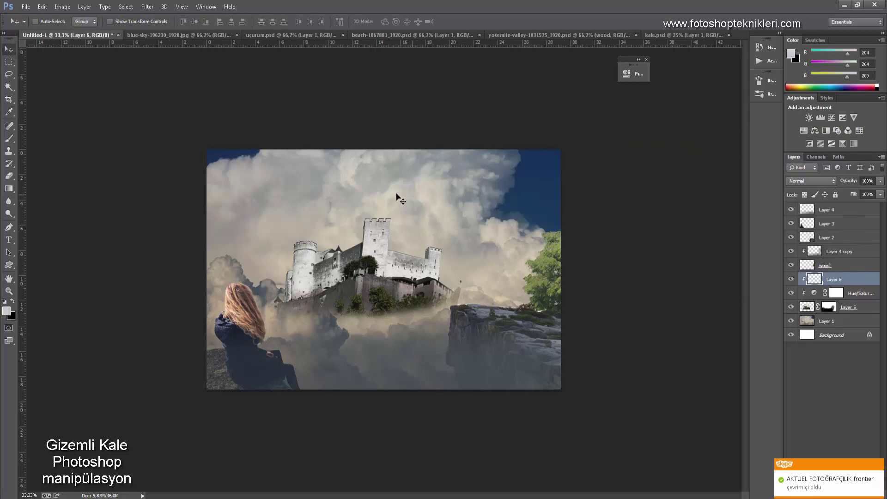
With a ~332 px soft brush, paint fog over the castle's left side and right edge, undoing the left-tower stroke.
{"action": "left_click", "coordinate": [9, 138]}
{"action": "right_click", "coordinate": [266, 223]}
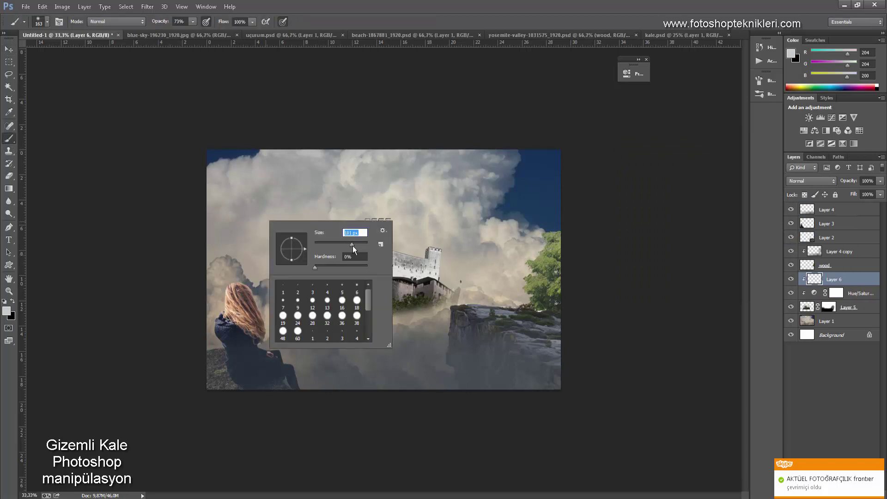
{"action": "left_click_drag", "start_coordinate": [353, 246], "coordinate": [356, 242]}
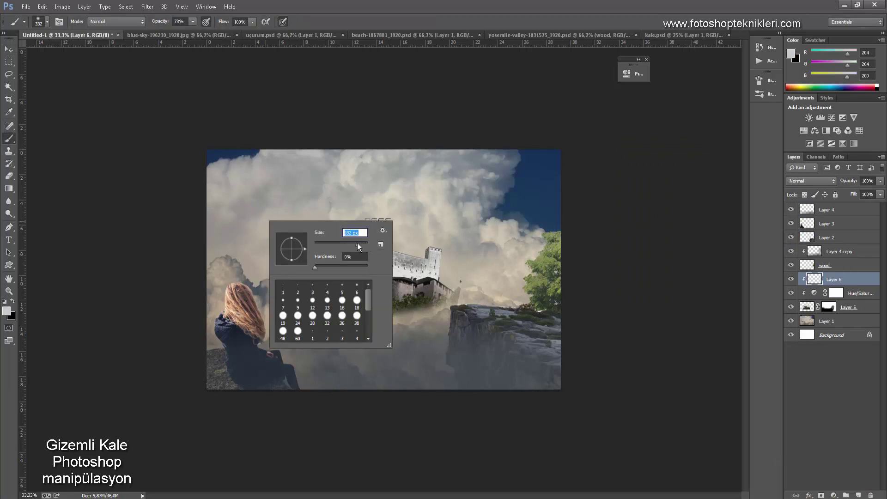
{"action": "left_click", "coordinate": [175, 202]}
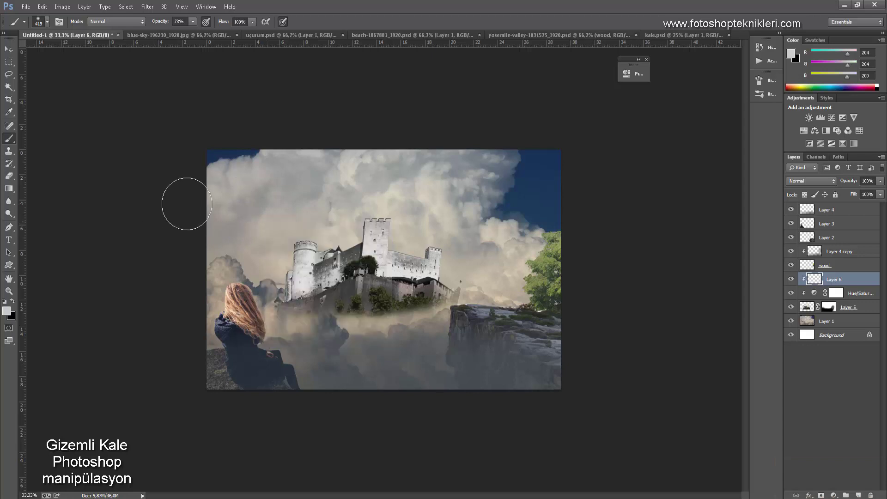
{"action": "left_click_drag", "start_coordinate": [254, 256], "coordinate": [319, 263]}
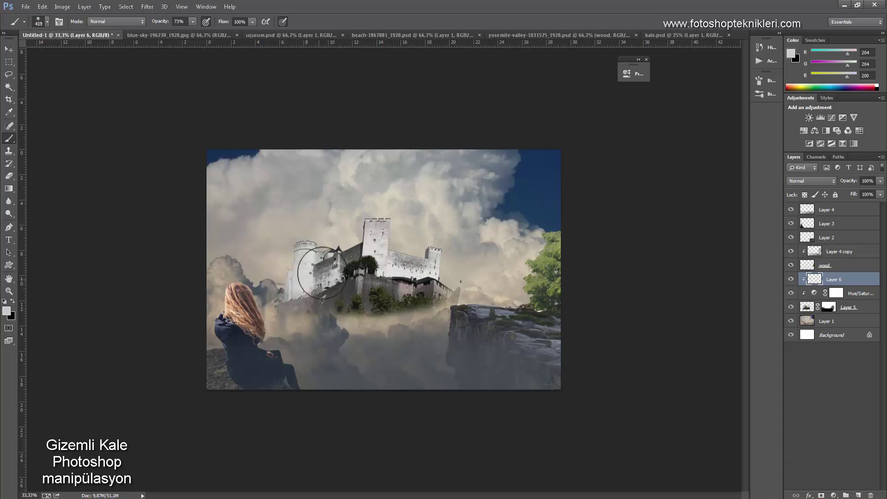
{"action": "left_click_drag", "start_coordinate": [276, 240], "coordinate": [282, 239]}
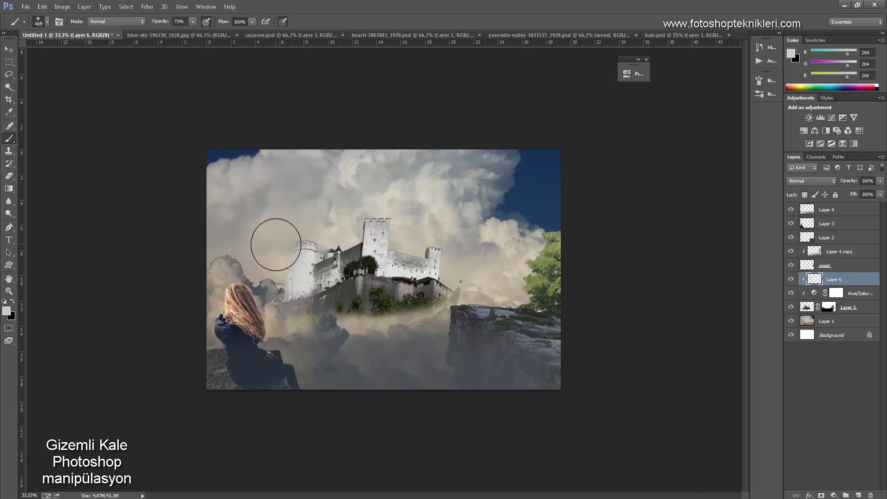
{"action": "key", "text": "ctrl+z"}
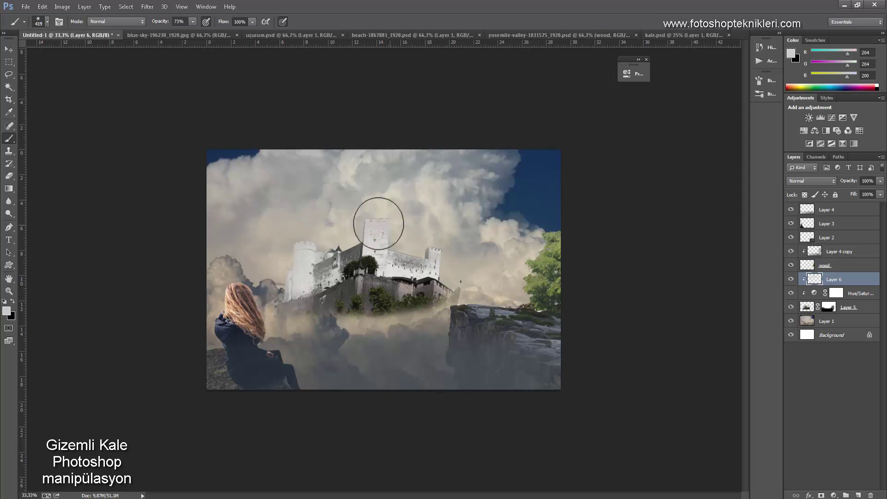
{"action": "left_click_drag", "start_coordinate": [479, 284], "coordinate": [302, 274]}
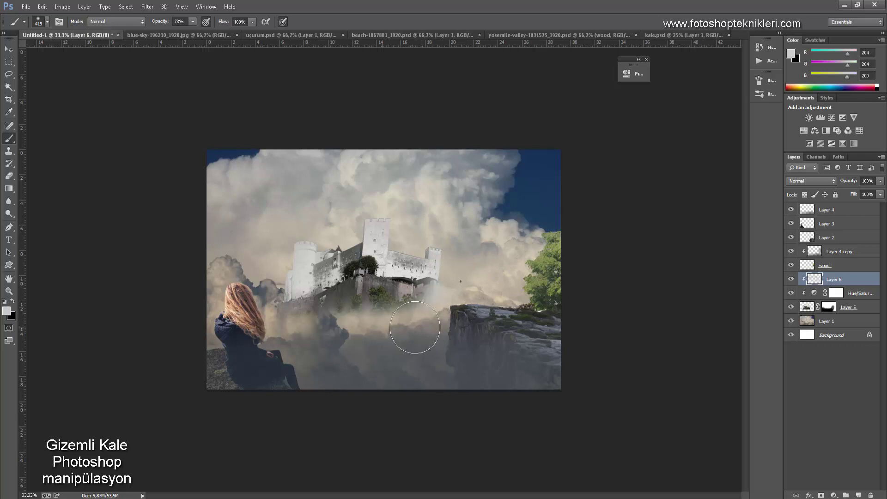
Blend Layer 6 as Overlay at 77% opacity, toggling its visibility to compare.
{"action": "left_click", "coordinate": [805, 180]}
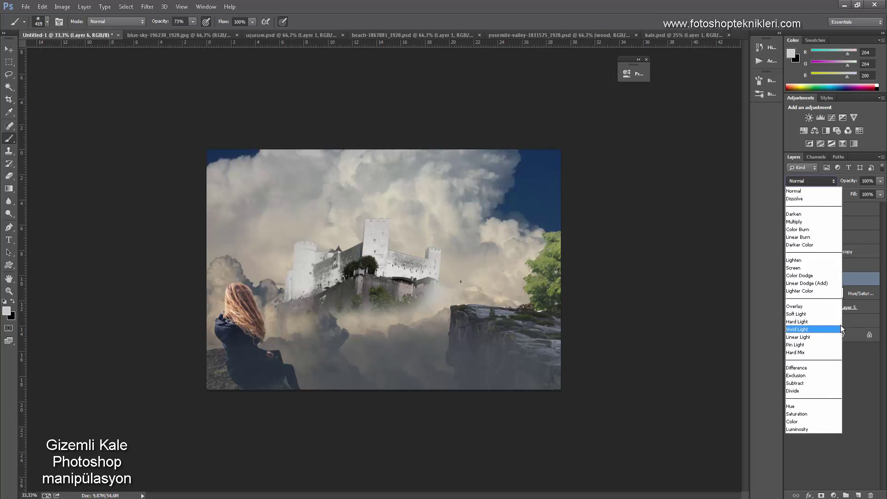
{"action": "left_click", "coordinate": [807, 307]}
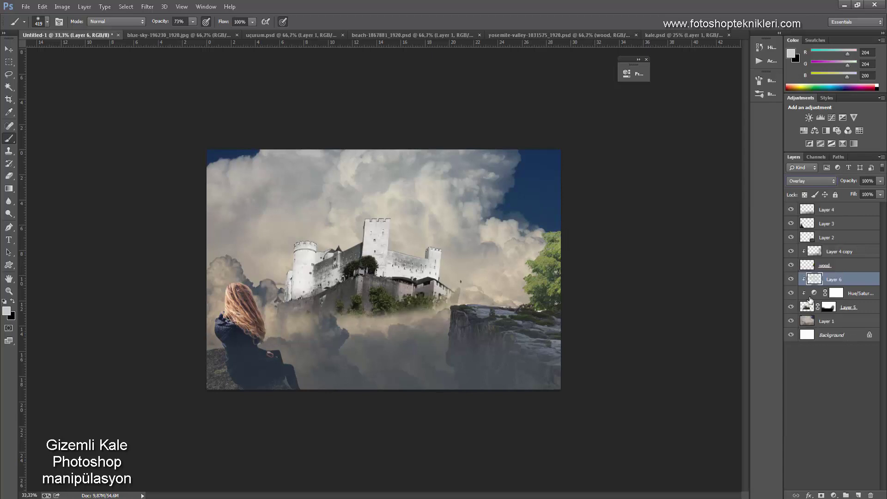
{"action": "left_click", "coordinate": [790, 280]}
{"action": "left_click", "coordinate": [791, 280]}
{"action": "left_click", "coordinate": [880, 182]}
{"action": "left_click_drag", "start_coordinate": [879, 194], "coordinate": [870, 192]}
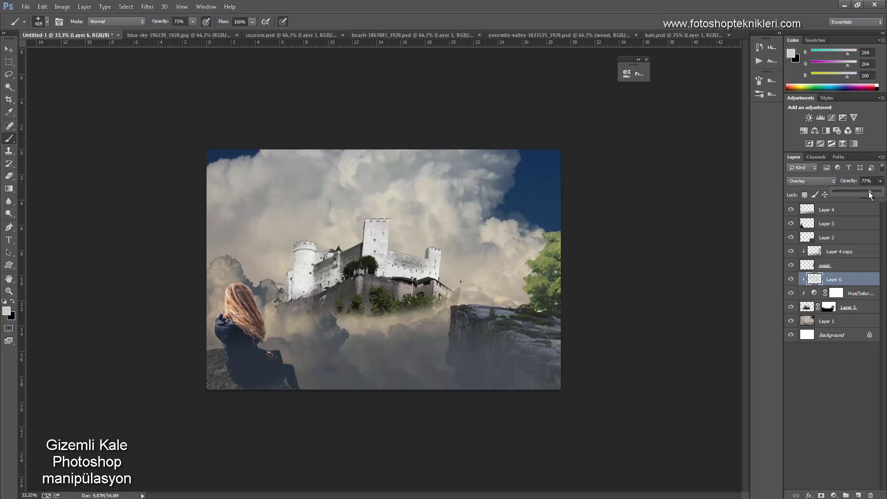
{"action": "left_click", "coordinate": [835, 278]}
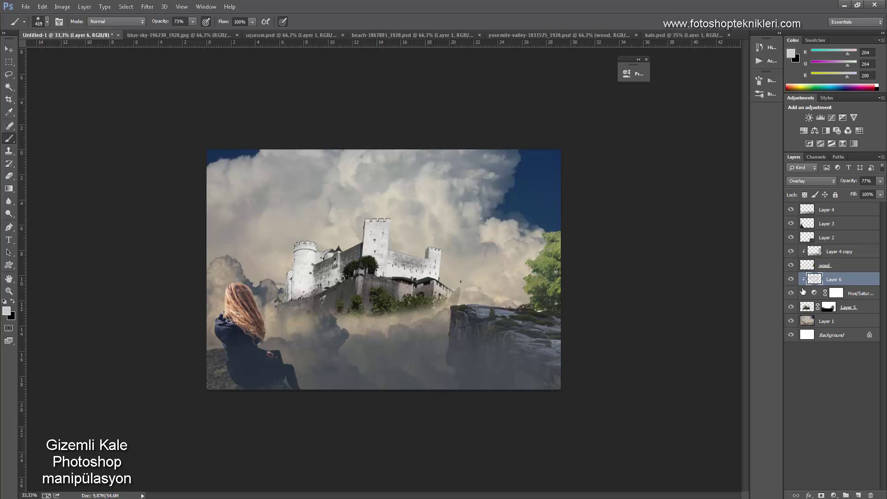
{"action": "left_click", "coordinate": [791, 280]}
{"action": "key", "text": "v"}
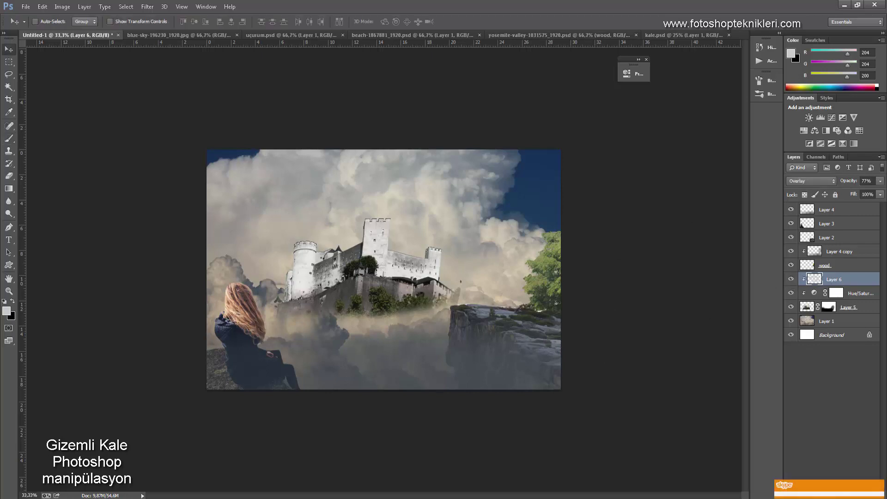
{"action": "left_click", "coordinate": [842, 211]}
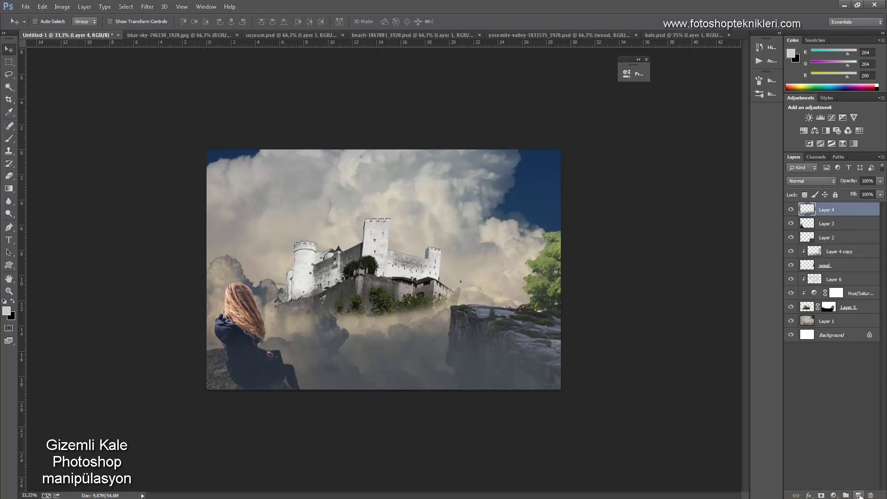
Add a new layer and pick a pale cream foreground colour.
{"action": "left_click", "coordinate": [858, 495]}
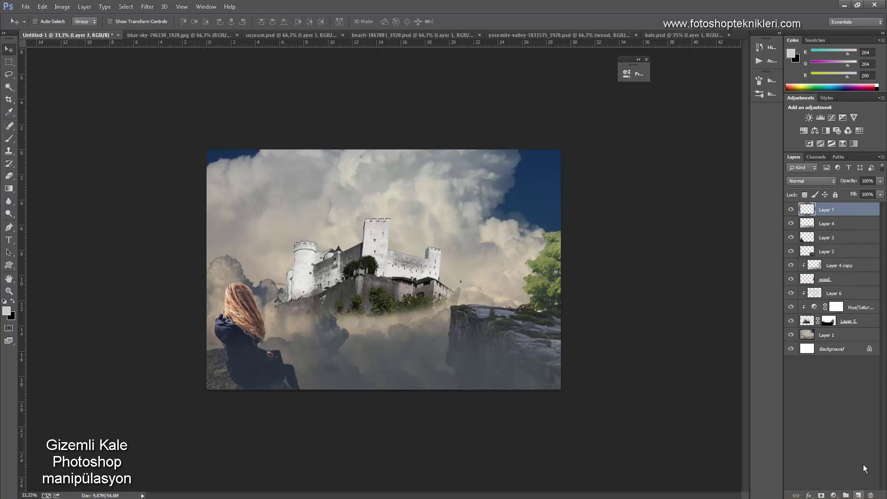
{"action": "left_click", "coordinate": [7, 311]}
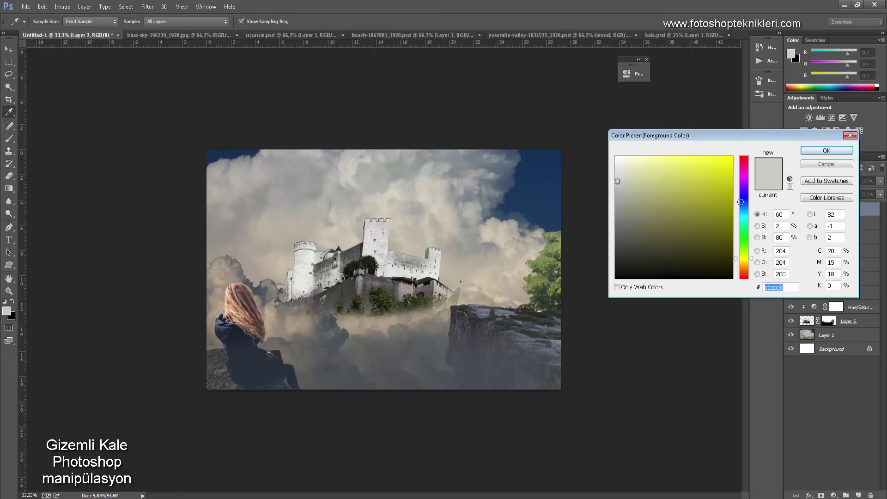
{"action": "left_click", "coordinate": [744, 265]}
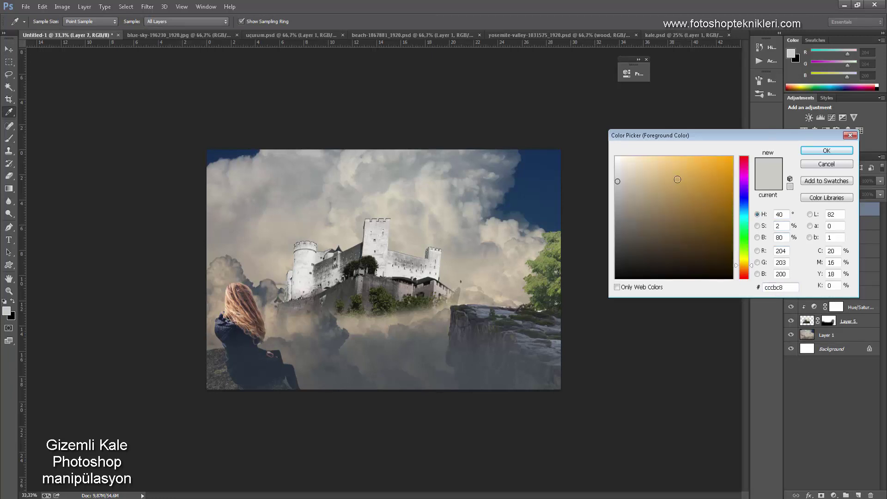
{"action": "left_click", "coordinate": [745, 260]}
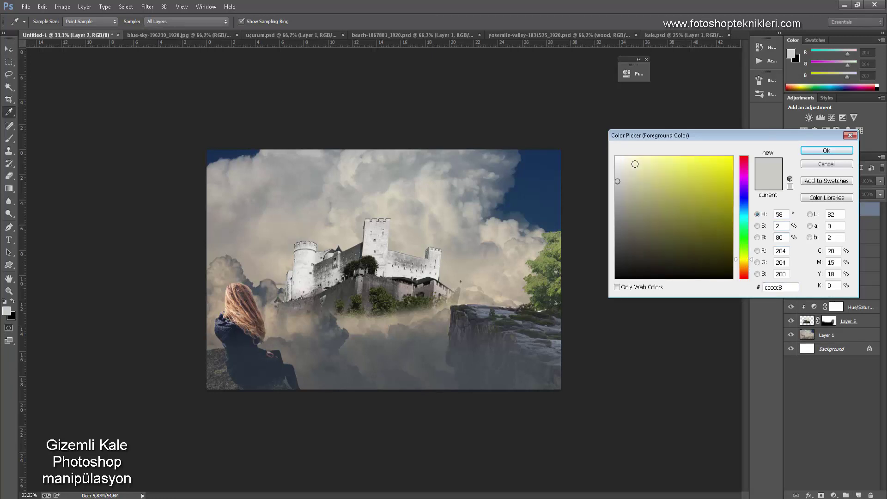
{"action": "left_click", "coordinate": [626, 163]}
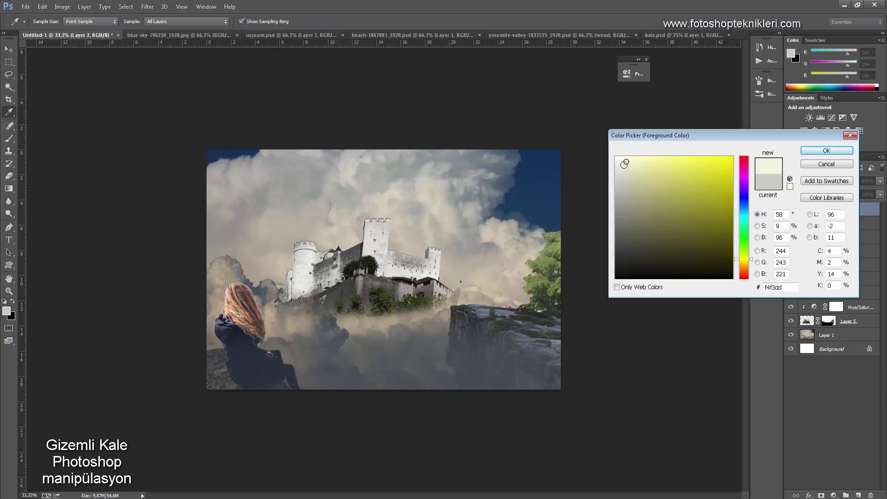
{"action": "left_click", "coordinate": [831, 153]}
Brush a pale cream haze from the top-right sky down over the castle.
{"action": "key", "text": "v"}
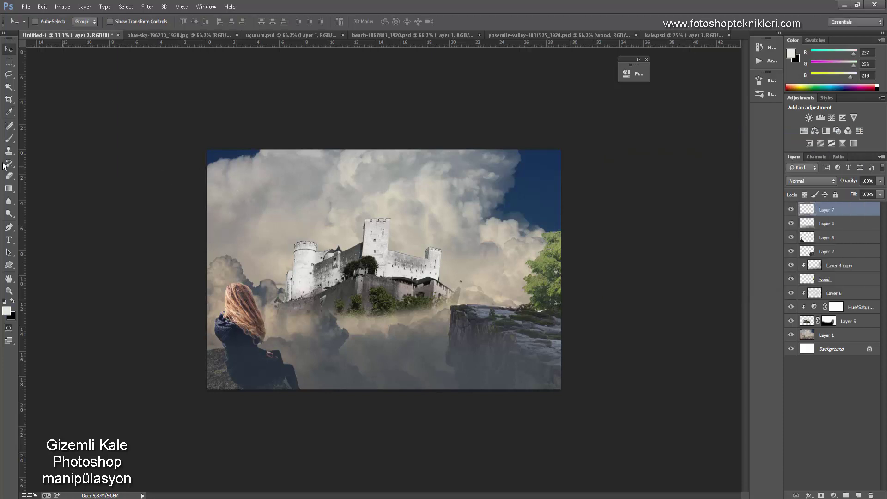
{"action": "left_click", "coordinate": [9, 138]}
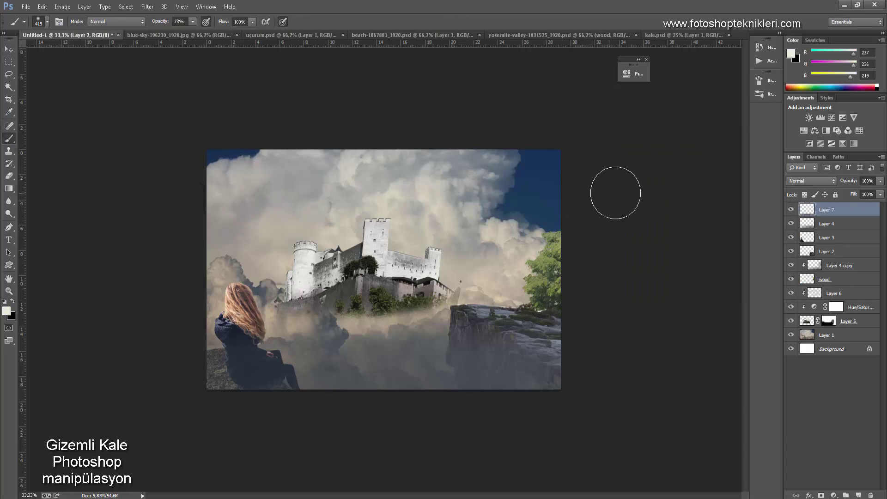
{"action": "left_click", "coordinate": [547, 181]}
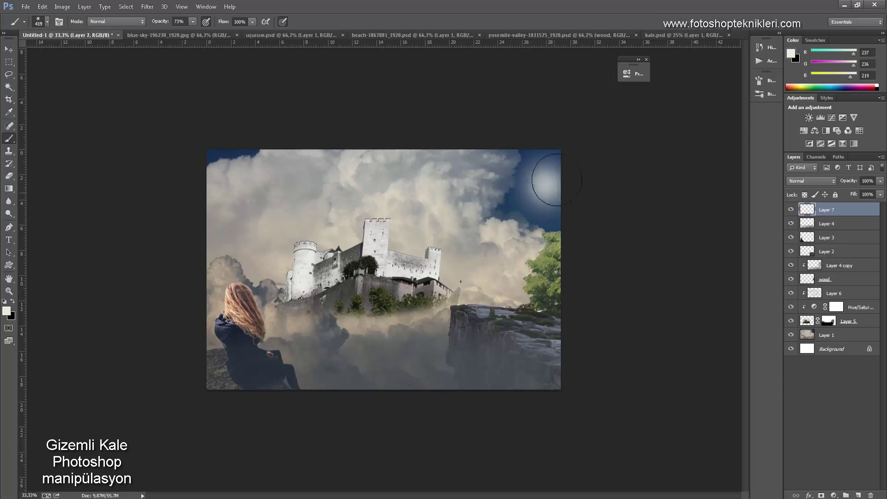
{"action": "left_click_drag", "start_coordinate": [557, 180], "coordinate": [390, 255]}
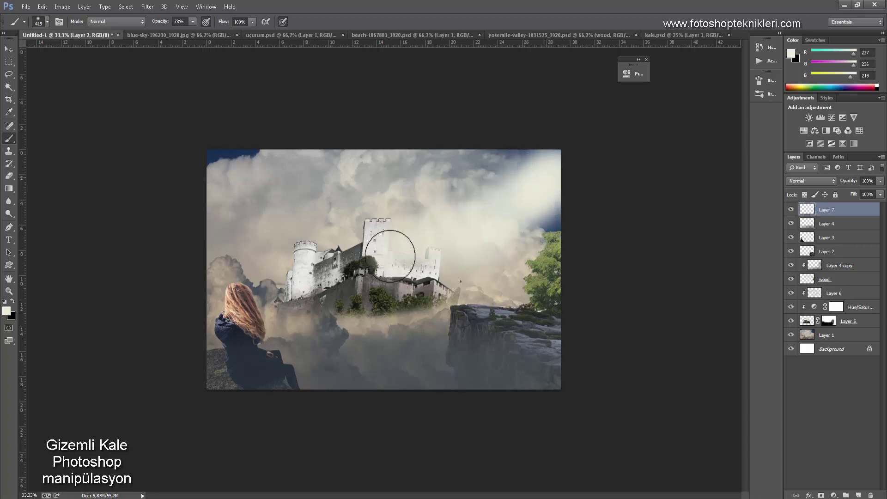
{"action": "left_click_drag", "start_coordinate": [547, 186], "coordinate": [391, 257]}
{"action": "mouse_move", "coordinate": [550, 176]}
{"action": "left_mouse_down"}
{"action": "mouse_move", "coordinate": [402, 276]}
{"action": "mouse_move", "coordinate": [564, 155]}
{"action": "left_mouse_up"}
{"action": "mouse_move", "coordinate": [569, 194]}
{"action": "left_mouse_down"}
{"action": "mouse_move", "coordinate": [408, 286]}
{"action": "mouse_move", "coordinate": [569, 139]}
{"action": "left_mouse_up"}
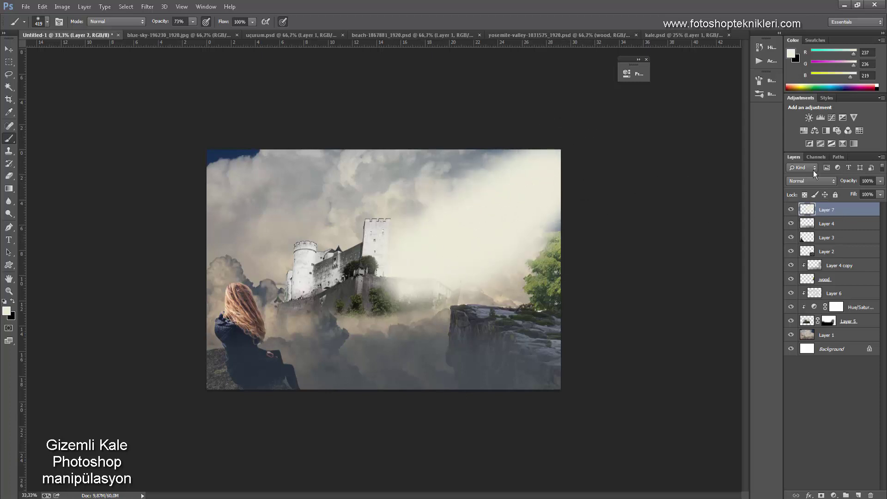
Blend Layer 7 as Screen at 67% opacity and brush more haze over the castle base and woman.
{"action": "left_click", "coordinate": [813, 185]}
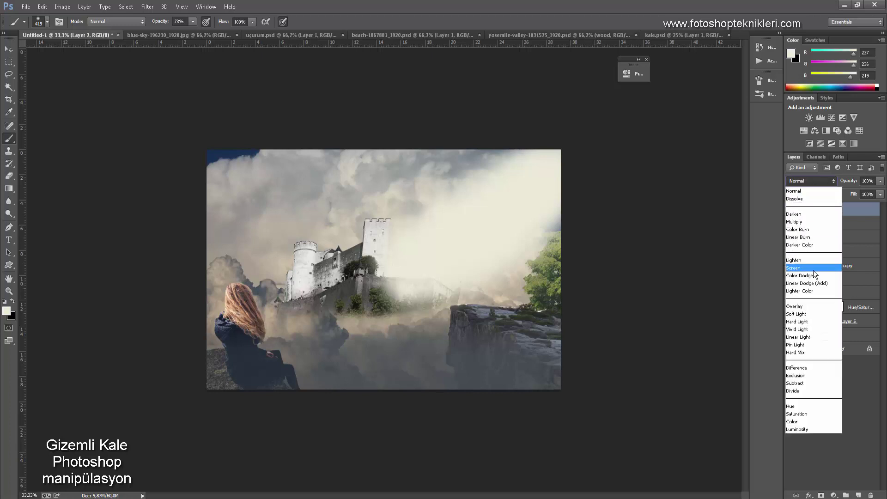
{"action": "left_click", "coordinate": [814, 268]}
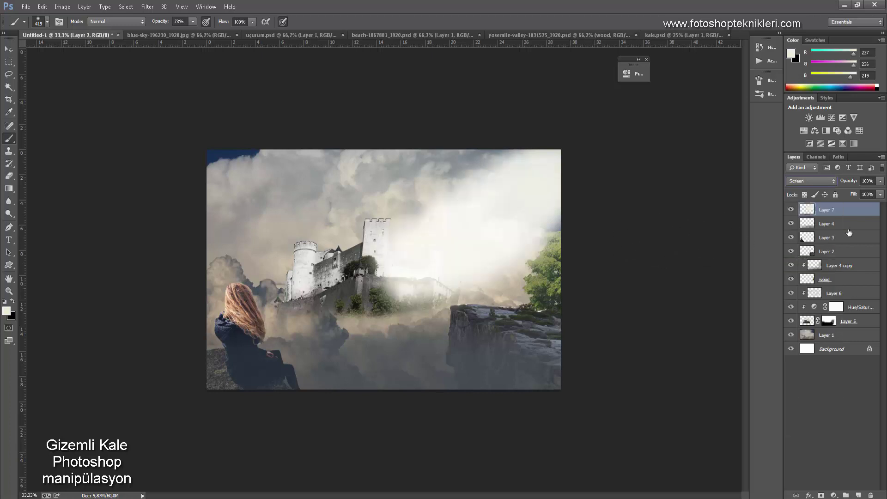
{"action": "left_click", "coordinate": [880, 181]}
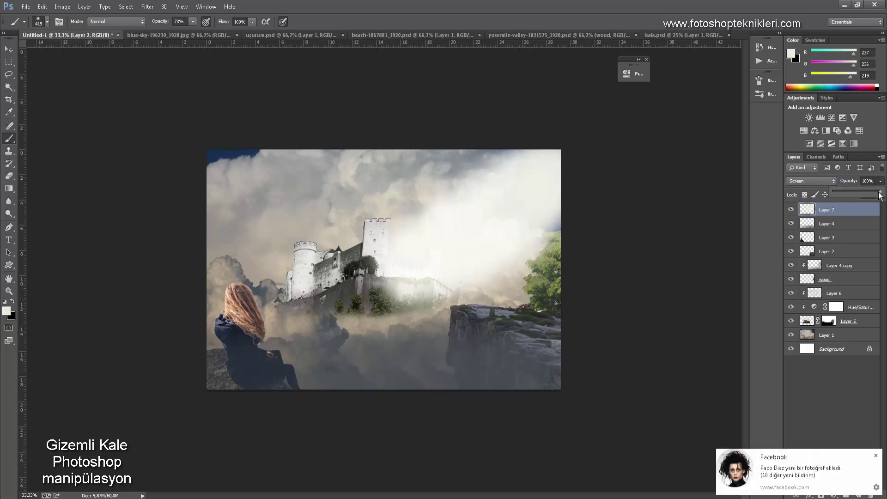
{"action": "left_click_drag", "start_coordinate": [880, 195], "coordinate": [864, 192]}
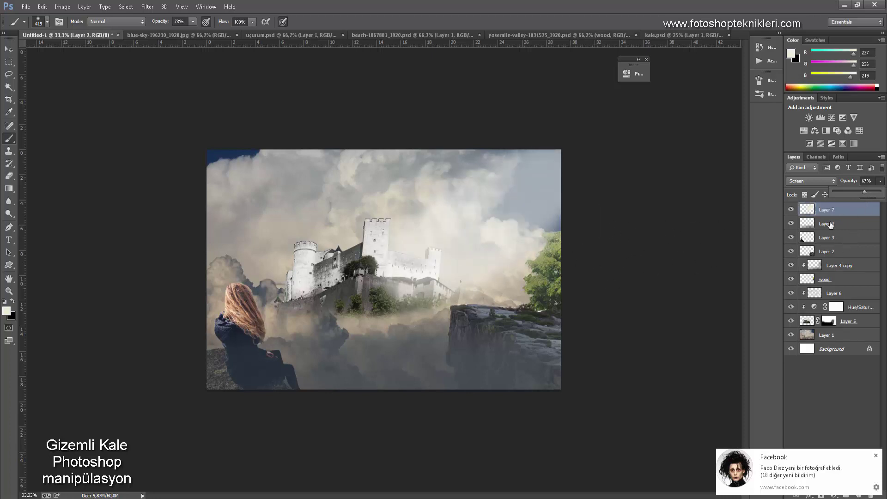
{"action": "left_click", "coordinate": [792, 210]}
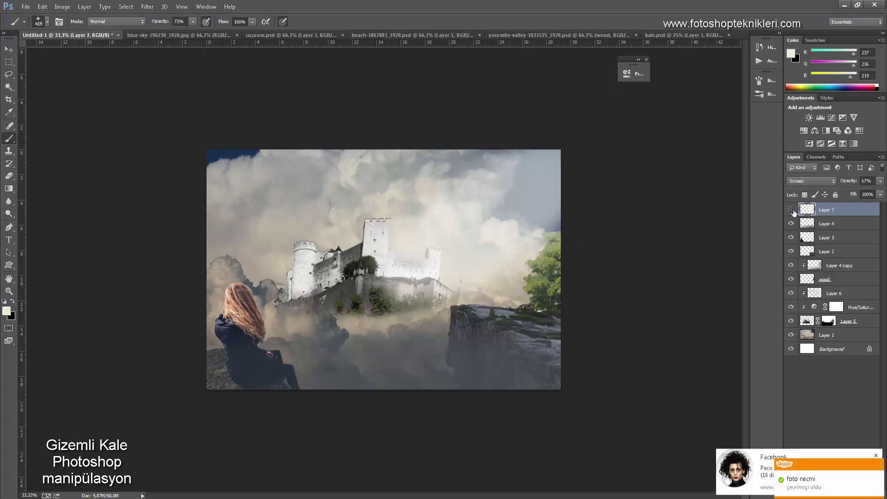
{"action": "left_click", "coordinate": [792, 210]}
{"action": "left_click", "coordinate": [792, 210]}
{"action": "left_click_drag", "start_coordinate": [410, 291], "coordinate": [268, 365]}
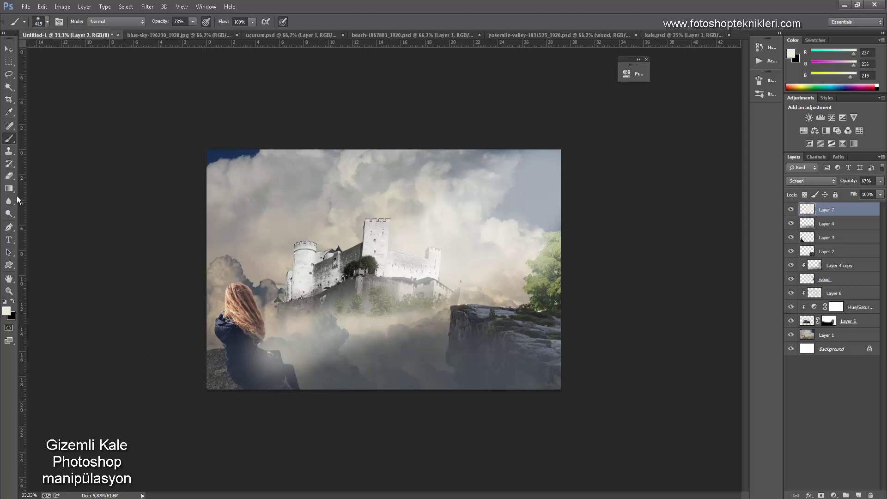
Erase haze from the woman's lower body and rocks, then undo a trial fog stroke there.
{"action": "left_click", "coordinate": [12, 178]}
{"action": "right_click", "coordinate": [245, 311]}
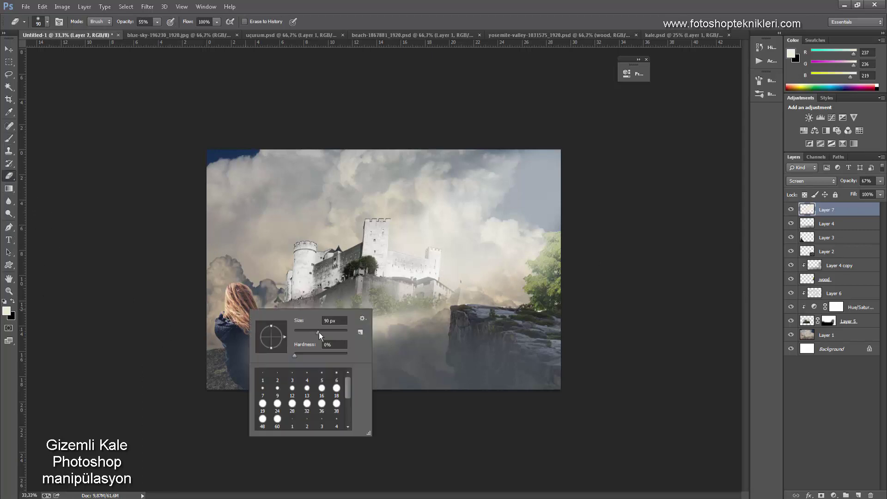
{"action": "key", "text": "Return"}
{"action": "left_click_drag", "start_coordinate": [227, 296], "coordinate": [252, 359]}
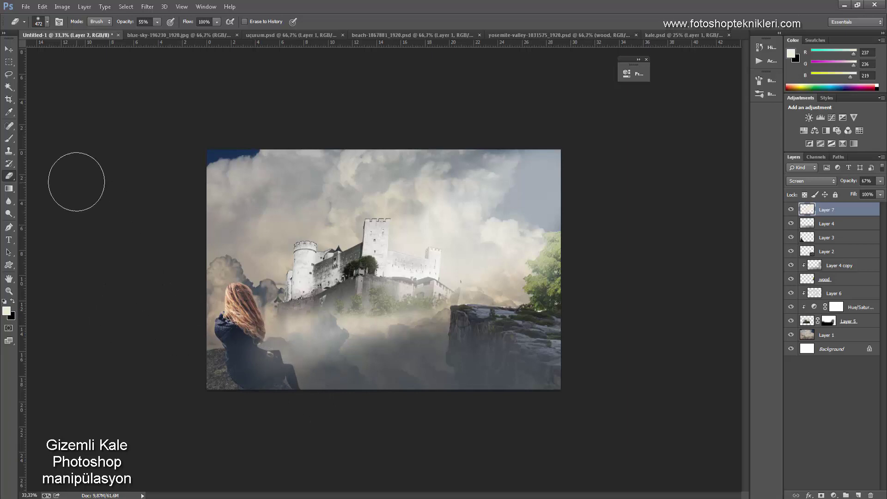
{"action": "left_click", "coordinate": [9, 139]}
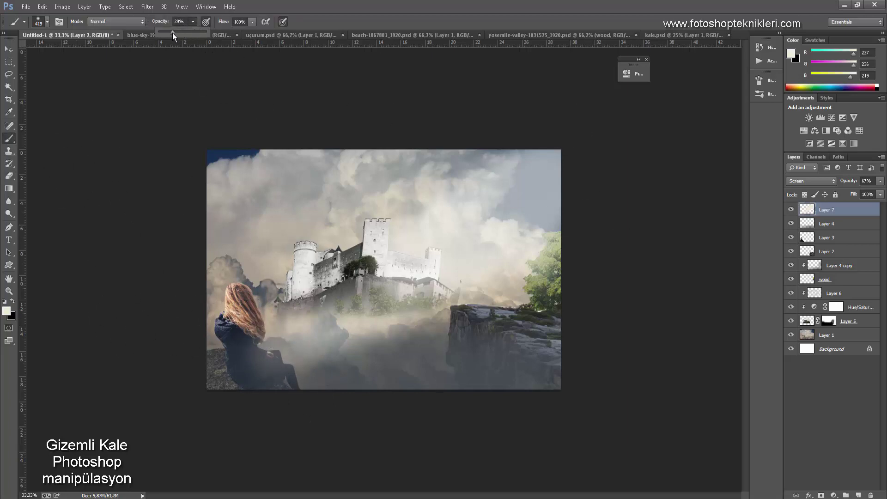
{"action": "mouse_move", "coordinate": [320, 310]}
{"action": "left_mouse_down"}
{"action": "mouse_move", "coordinate": [276, 352]}
{"action": "mouse_move", "coordinate": [233, 367]}
{"action": "left_mouse_up"}
{"action": "key", "text": "ctrl+z"}
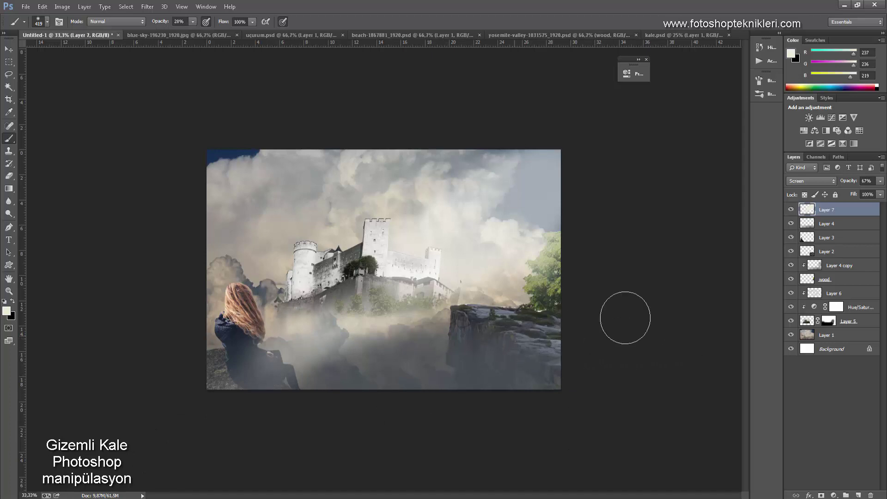
Lower Layer 7 to 63% opacity and paint faint 18% mist over the cliff edge and castle base.
{"action": "left_click", "coordinate": [881, 181]}
{"action": "left_click_drag", "start_coordinate": [869, 192], "coordinate": [864, 192]}
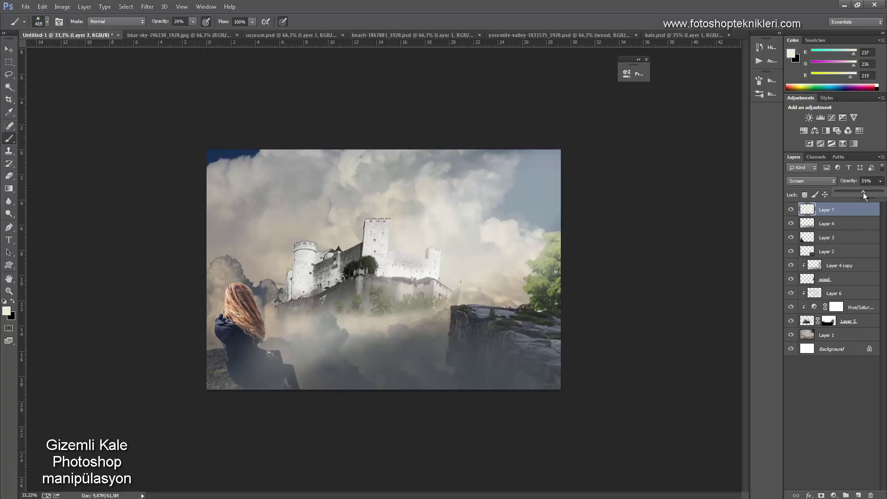
{"action": "left_click", "coordinate": [193, 24]}
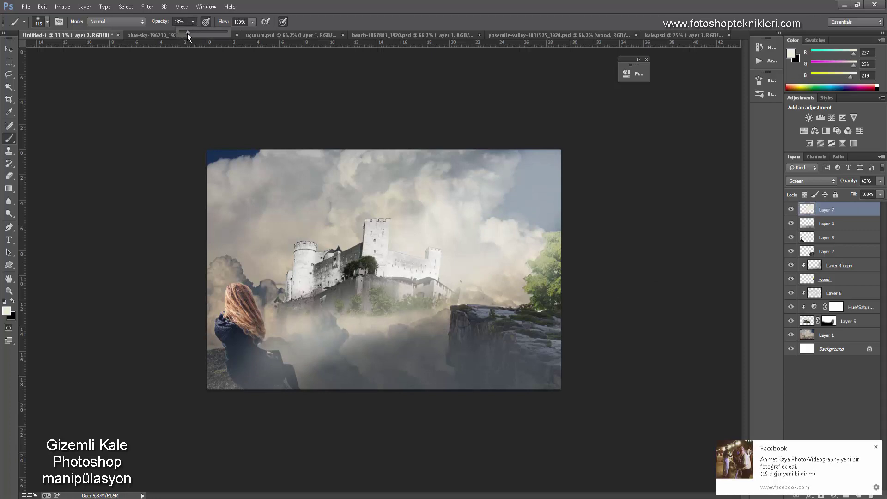
{"action": "left_click_drag", "start_coordinate": [323, 384], "coordinate": [504, 305]}
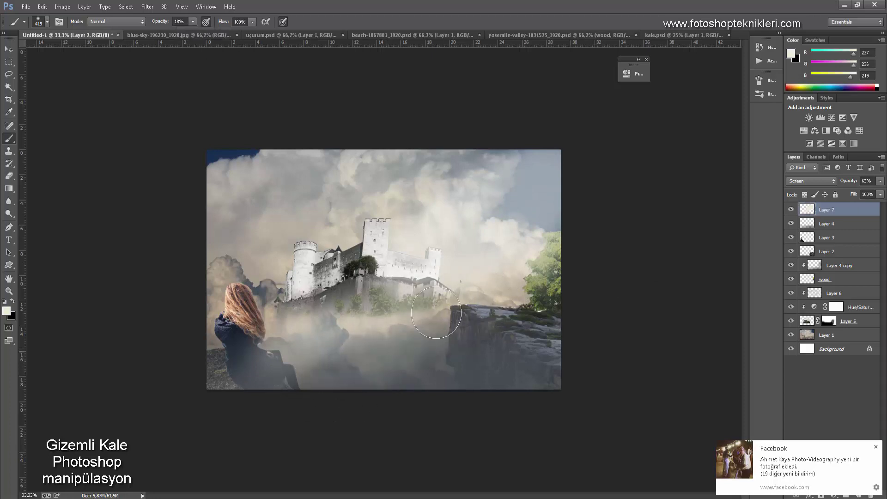
{"action": "left_click_drag", "start_coordinate": [436, 312], "coordinate": [366, 297]}
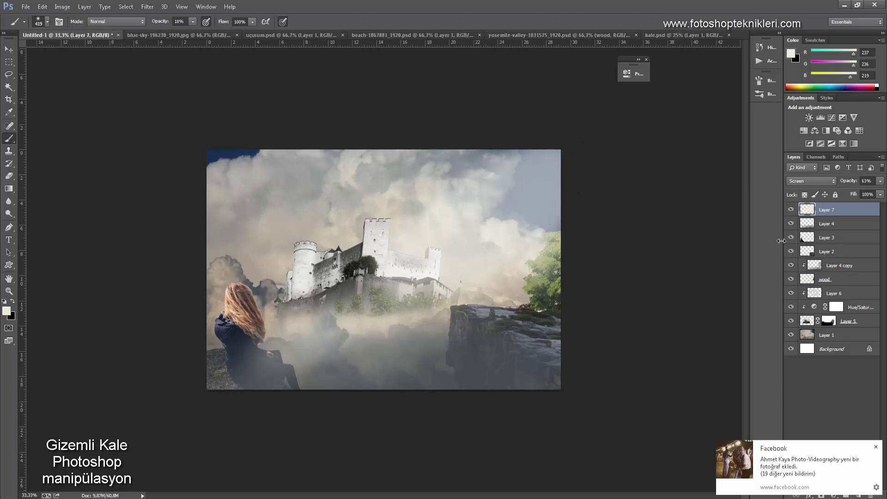
{"action": "left_click", "coordinate": [877, 447]}
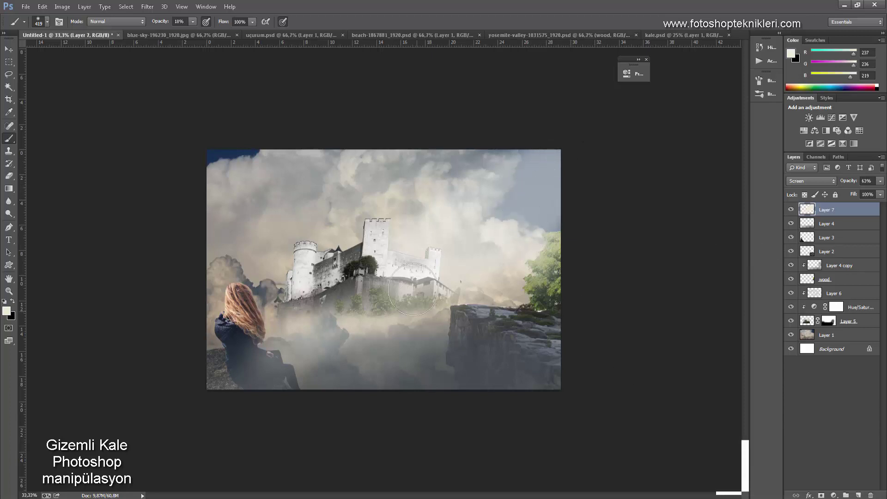
On new Layer 8, brush off-white over the clouds with an 1842 px soft brush.
{"action": "left_click", "coordinate": [859, 495]}
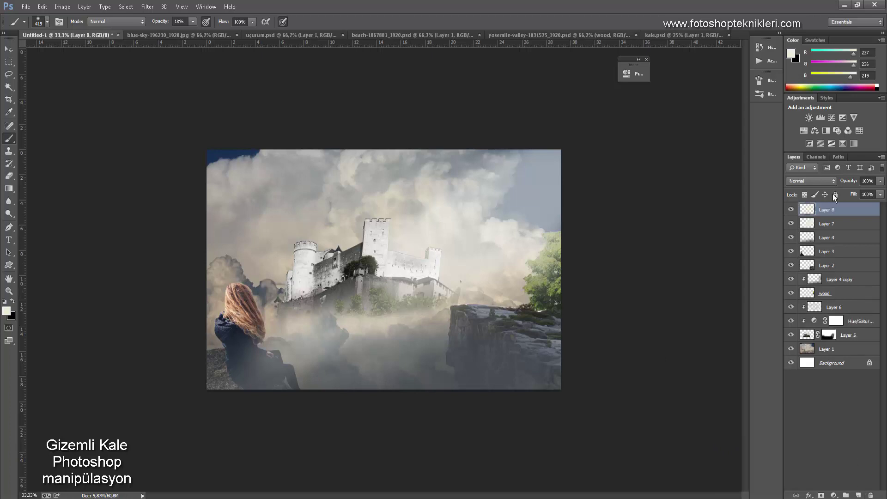
{"action": "left_click", "coordinate": [7, 311]}
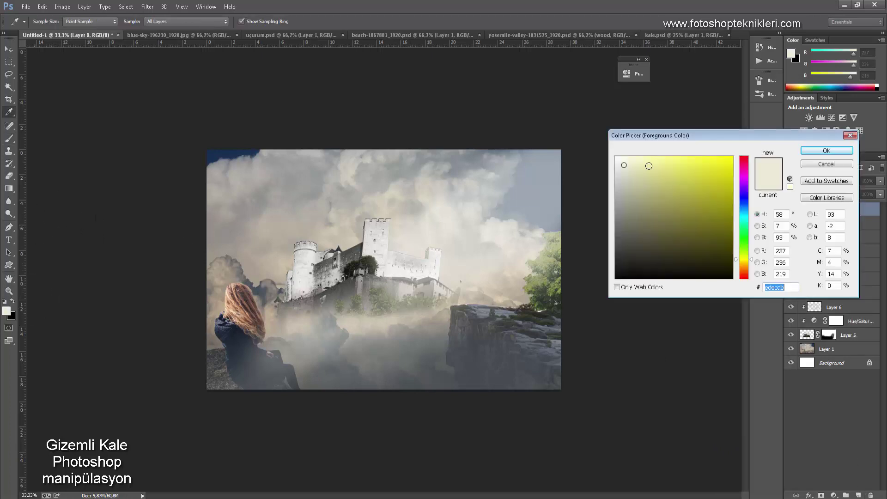
{"action": "left_click", "coordinate": [619, 160]}
{"action": "left_click", "coordinate": [826, 151]}
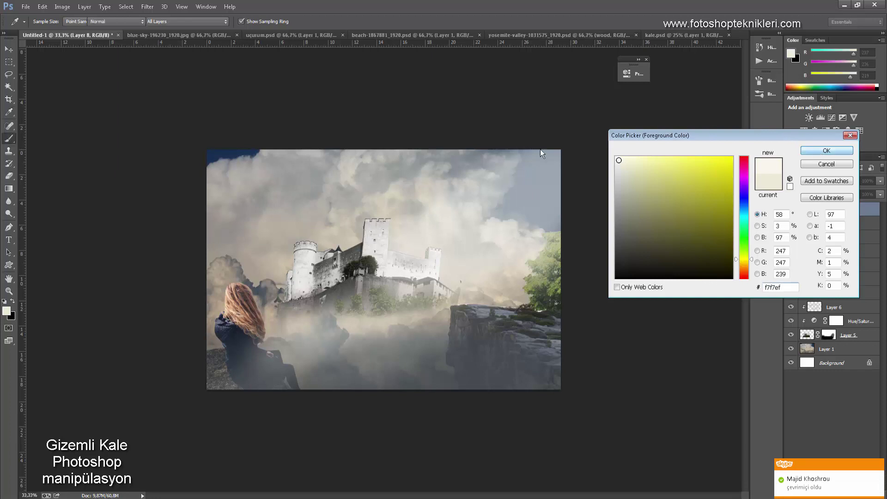
{"action": "right_click", "coordinate": [479, 204]}
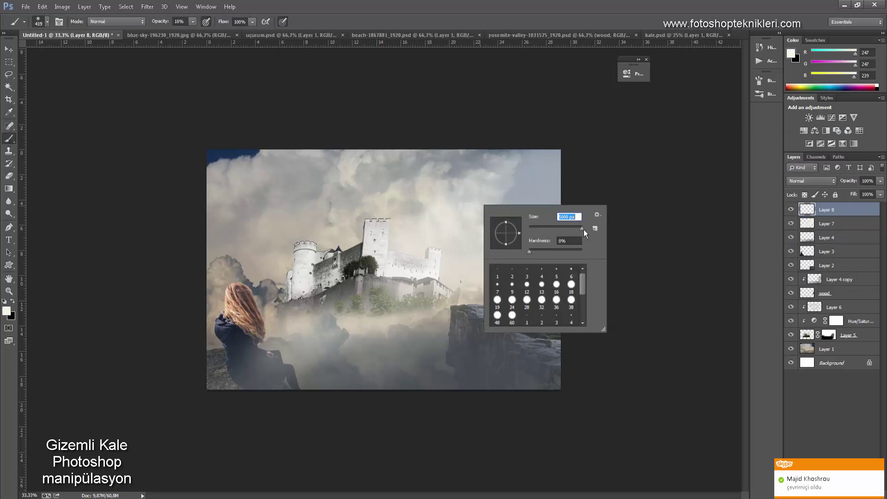
{"action": "left_click_drag", "start_coordinate": [583, 229], "coordinate": [578, 229]}
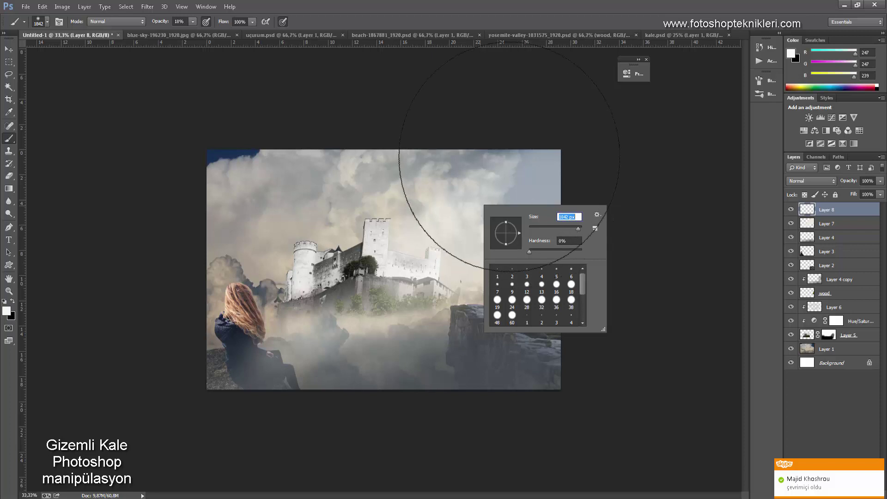
{"action": "key", "text": "Return"}
{"action": "left_click", "coordinate": [514, 179]}
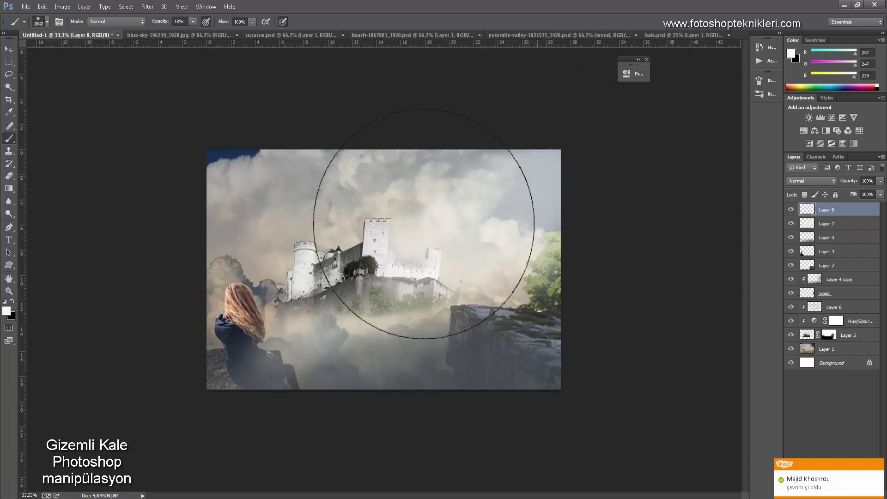
{"action": "mouse_move", "coordinate": [424, 225]}
{"action": "left_mouse_down"}
{"action": "mouse_move", "coordinate": [413, 240]}
{"action": "mouse_move", "coordinate": [709, 198]}
{"action": "left_mouse_up"}
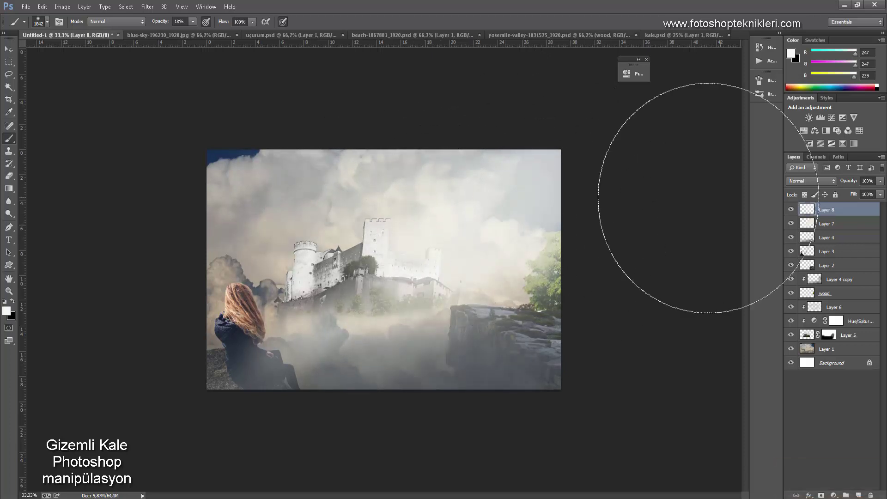
Blend Layer 8 as Screen at 23% opacity.
{"action": "left_click", "coordinate": [824, 181]}
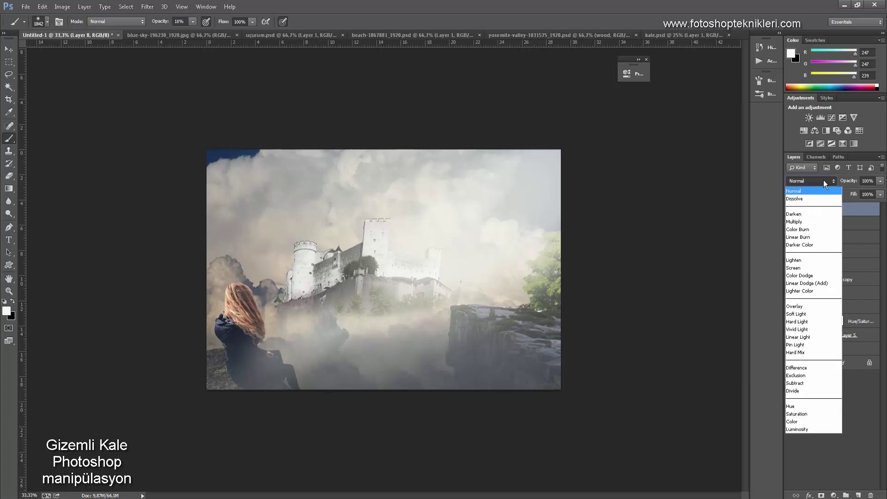
{"action": "left_click", "coordinate": [811, 267]}
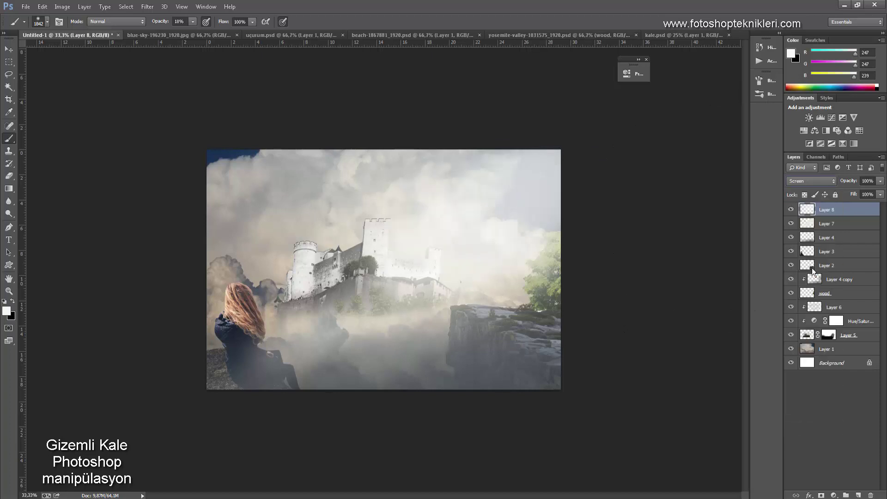
{"action": "left_click", "coordinate": [881, 184]}
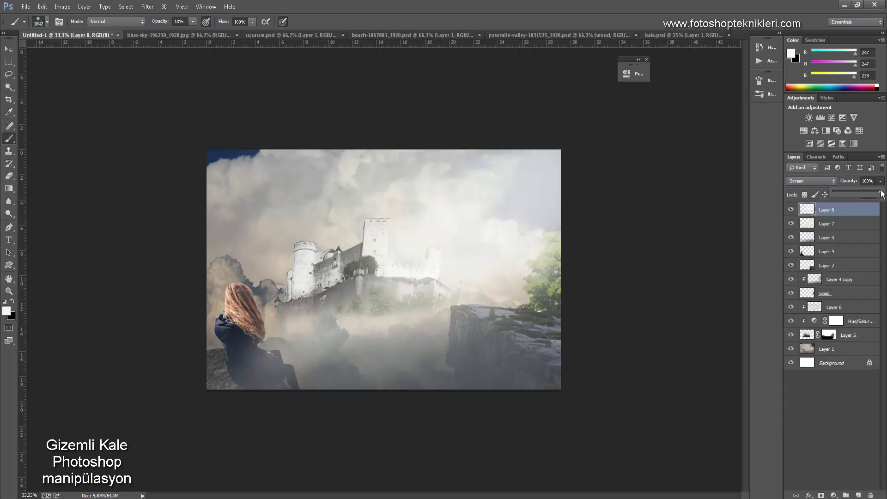
{"action": "left_click_drag", "start_coordinate": [870, 197], "coordinate": [848, 198]}
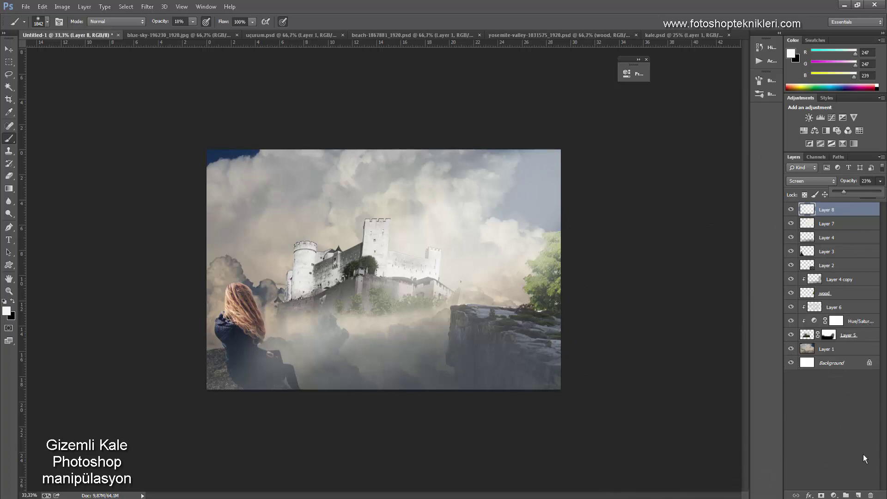
{"action": "left_click", "coordinate": [854, 234]}
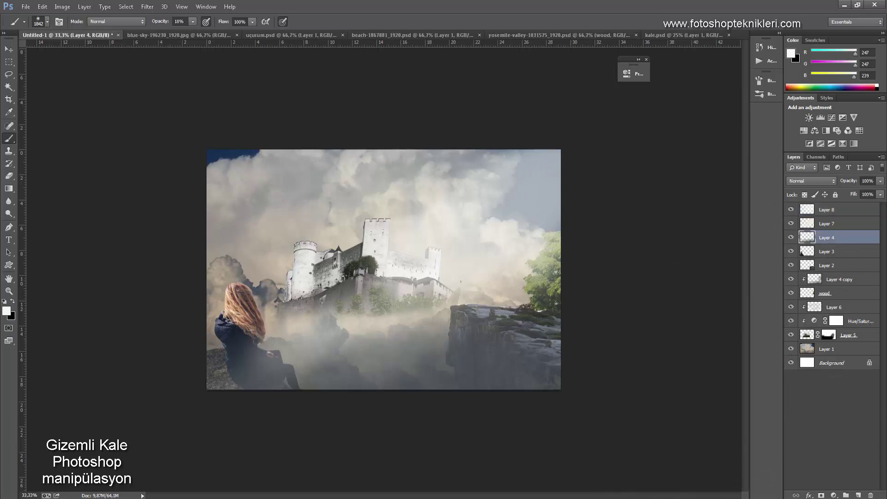
On new Layer 9, paint a white sun glow in the top-right sky with a 472 px brush at 100% opacity.
{"action": "left_click", "coordinate": [861, 495]}
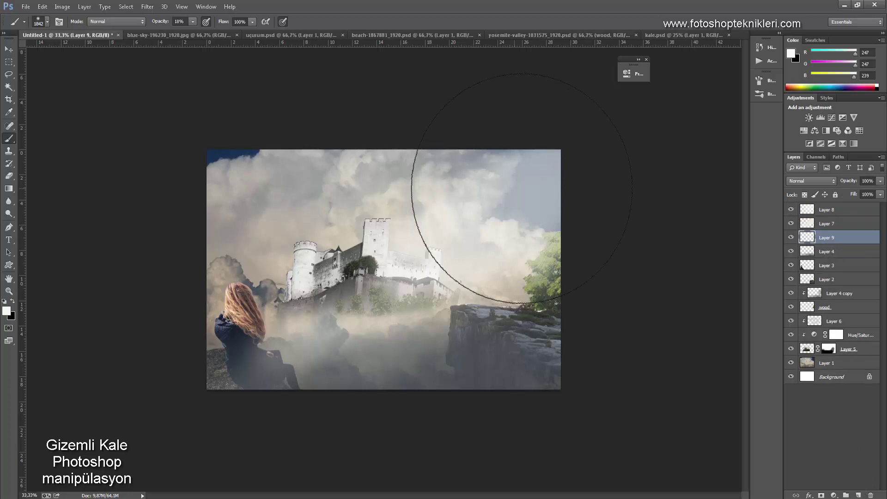
{"action": "right_click", "coordinate": [635, 189]}
{"action": "left_click_drag", "start_coordinate": [633, 200], "coordinate": [631, 199]}
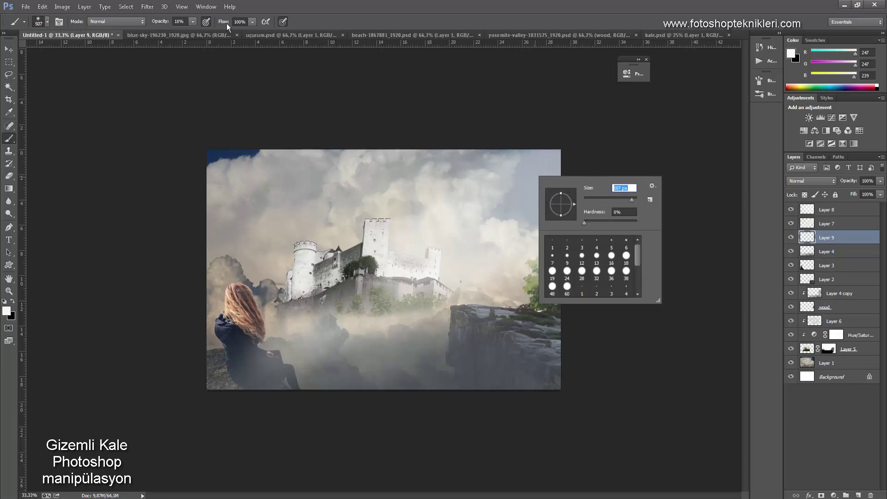
{"action": "left_click", "coordinate": [193, 22]}
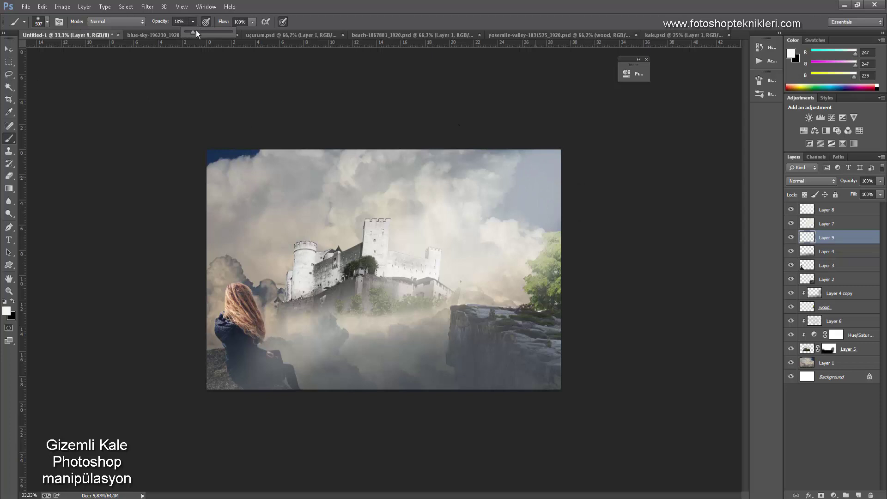
{"action": "left_click_drag", "start_coordinate": [196, 29], "coordinate": [238, 32]}
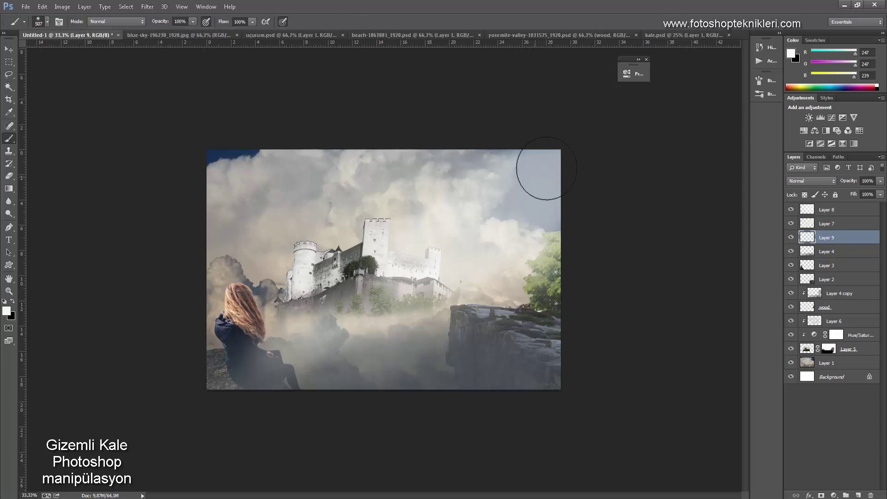
{"action": "mouse_move", "coordinate": [547, 169]}
{"action": "left_mouse_down"}
{"action": "mouse_move", "coordinate": [538, 179]}
{"action": "mouse_move", "coordinate": [550, 183]}
{"action": "left_mouse_up"}
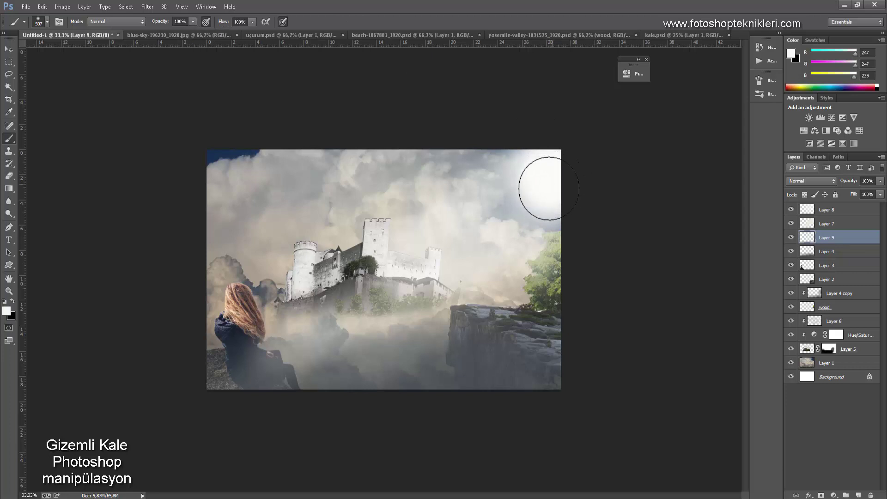
{"action": "mouse_move", "coordinate": [552, 188]}
{"action": "left_mouse_down"}
{"action": "mouse_move", "coordinate": [535, 192]}
{"action": "mouse_move", "coordinate": [568, 191]}
{"action": "left_mouse_up"}
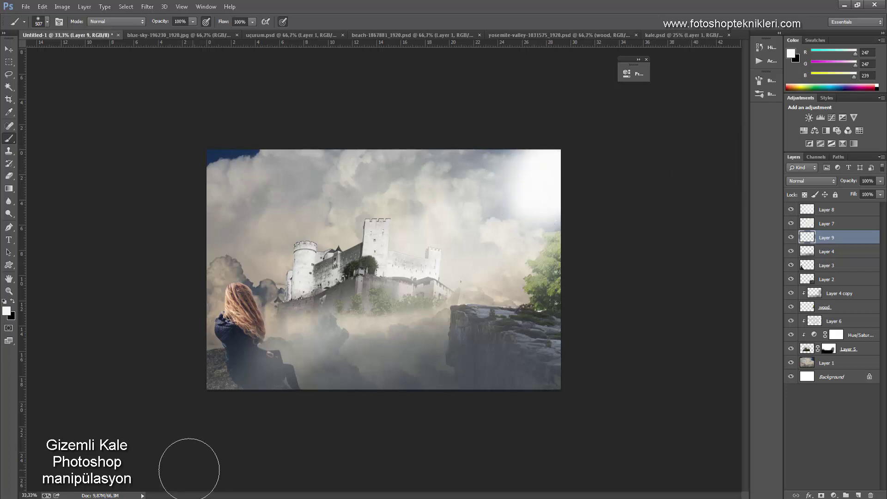
Add an empty Layer 10 above Layer 8 at the top of the stack.
{"action": "left_click", "coordinate": [824, 212]}
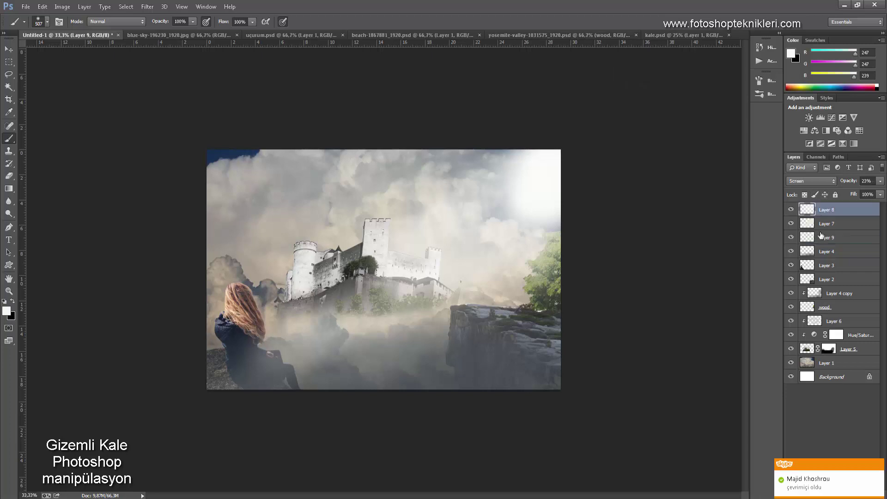
{"action": "left_click", "coordinate": [879, 464]}
{"action": "left_click", "coordinate": [859, 496]}
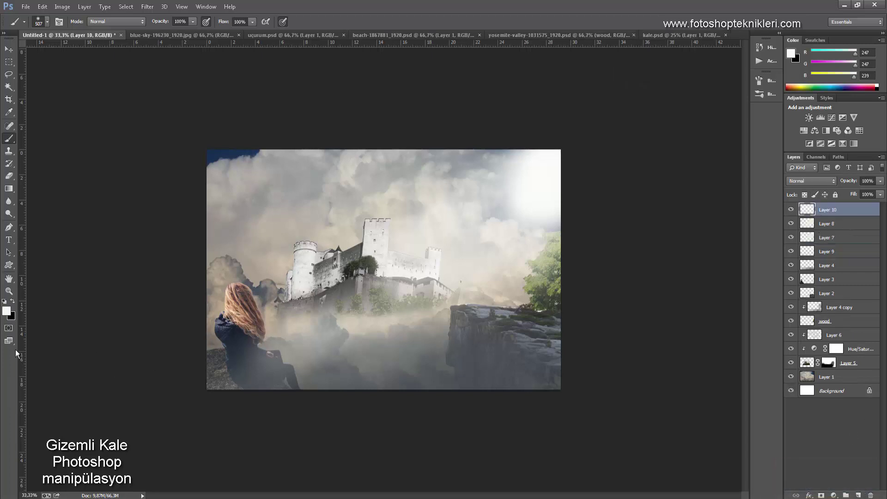
Set a pale yellow foreground colour and a soft brush at about 55% opacity.
{"action": "left_click", "coordinate": [7, 313]}
{"action": "left_click", "coordinate": [652, 162]}
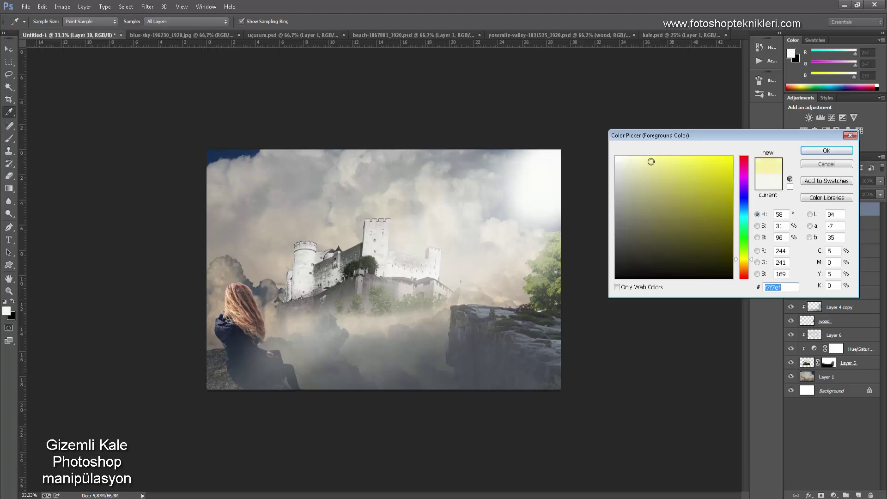
{"action": "left_click", "coordinate": [846, 151]}
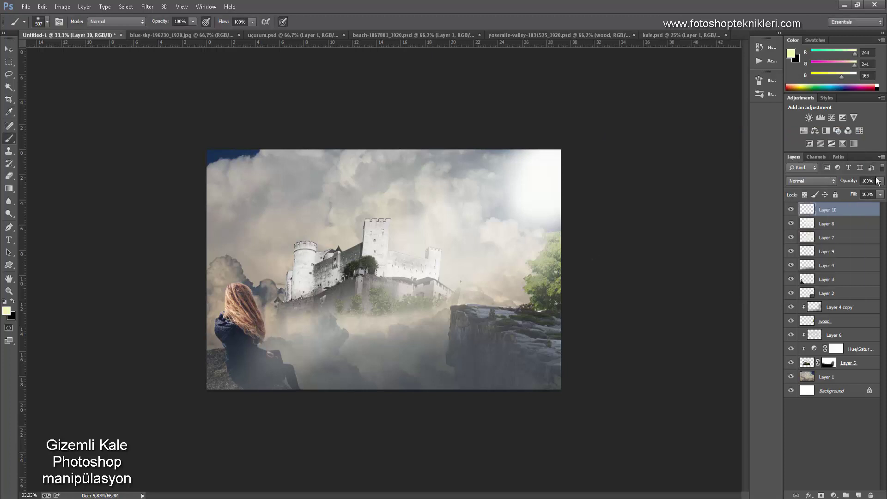
{"action": "left_click", "coordinate": [193, 21]}
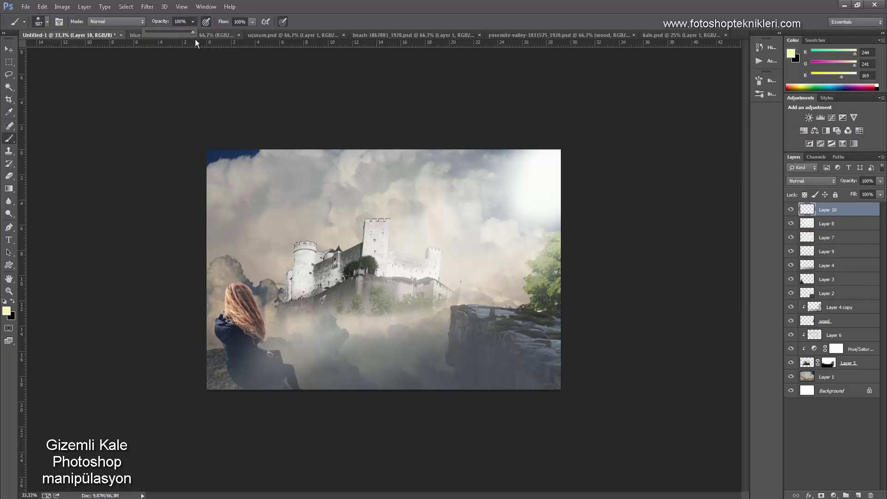
{"action": "left_click_drag", "start_coordinate": [195, 40], "coordinate": [182, 33]}
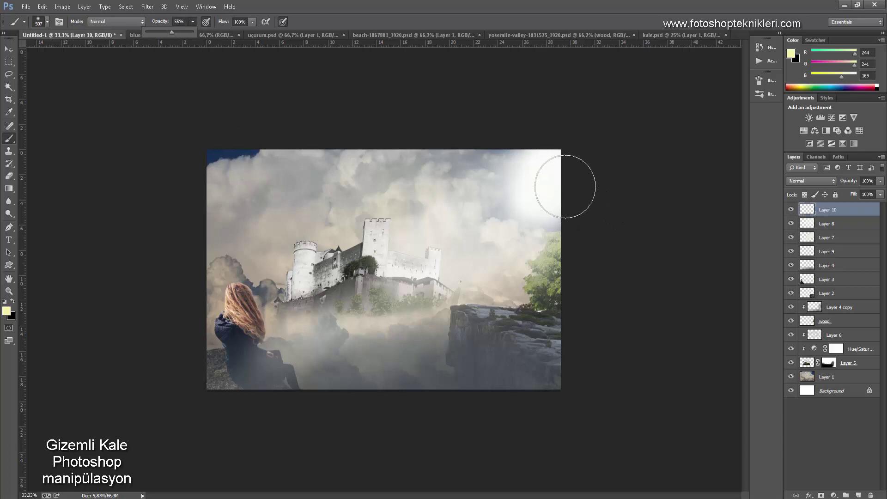
{"action": "right_click", "coordinate": [532, 182]}
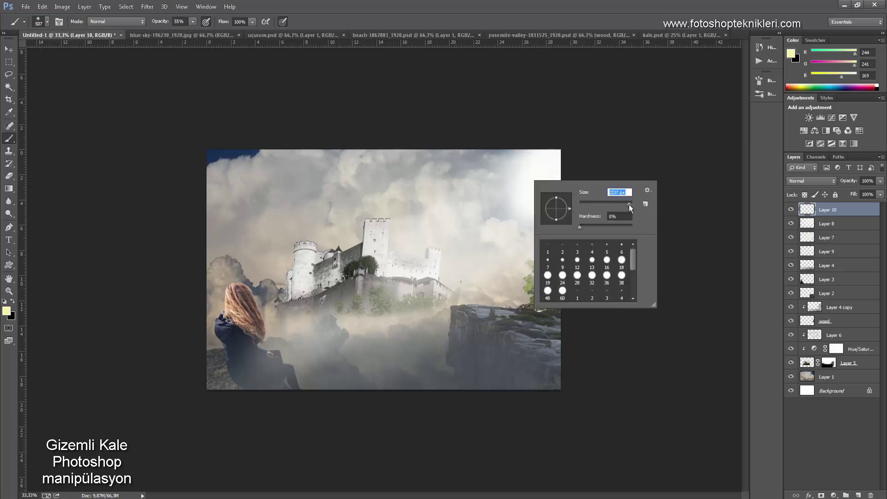
Paint a soft pale-yellow glow over the top-right sky, clouds and castle's right towers with a large brush.
{"action": "left_click", "coordinate": [543, 171]}
{"action": "left_click", "coordinate": [534, 178]}
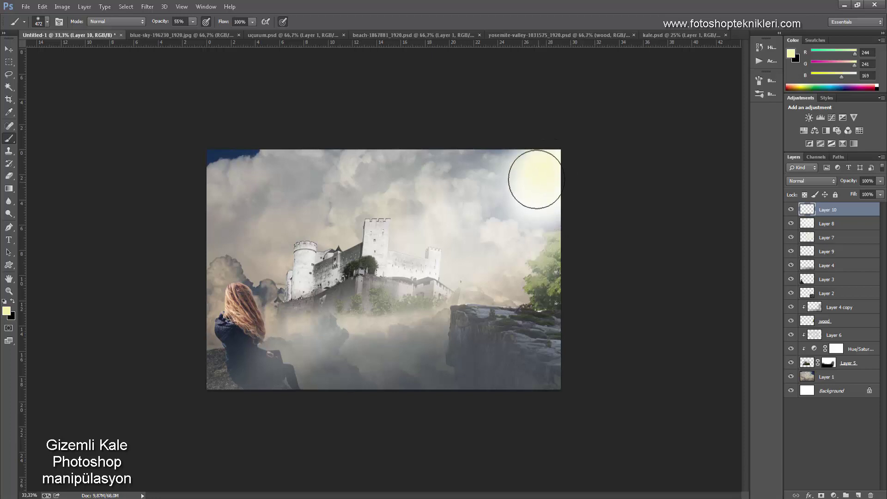
{"action": "left_click_drag", "start_coordinate": [475, 208], "coordinate": [535, 182]}
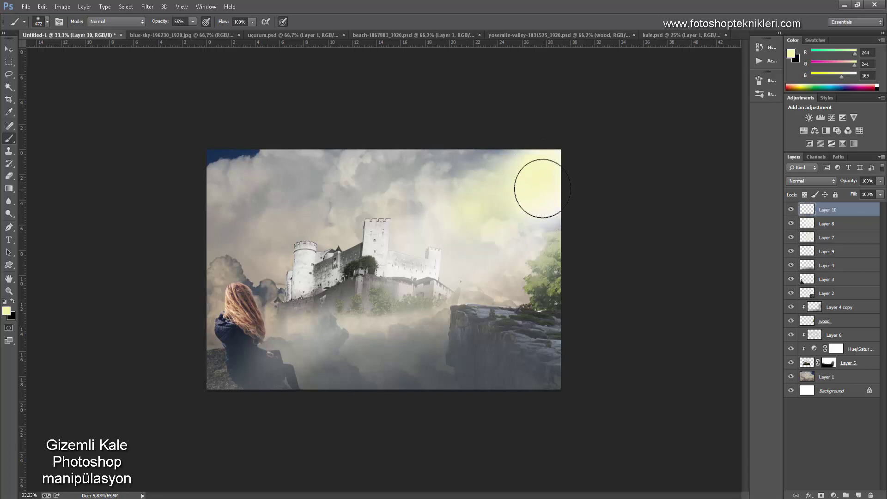
{"action": "left_click_drag", "start_coordinate": [475, 208], "coordinate": [505, 208]}
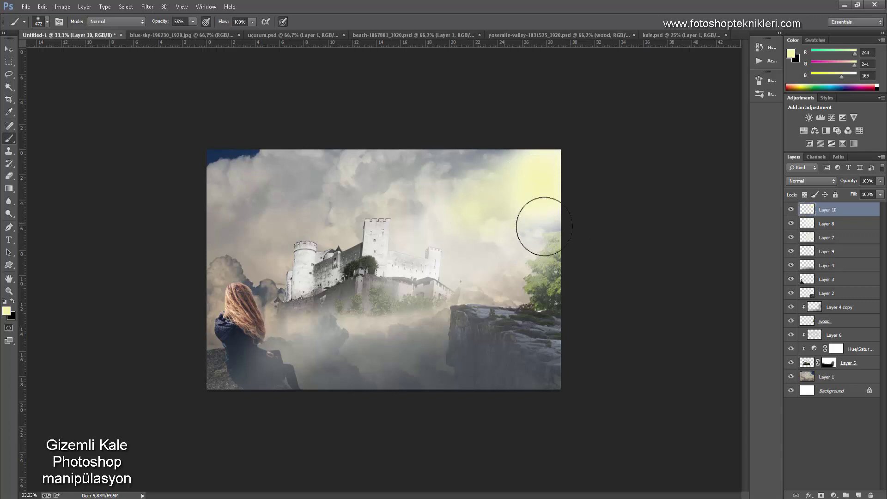
{"action": "left_click_drag", "start_coordinate": [441, 238], "coordinate": [396, 258]}
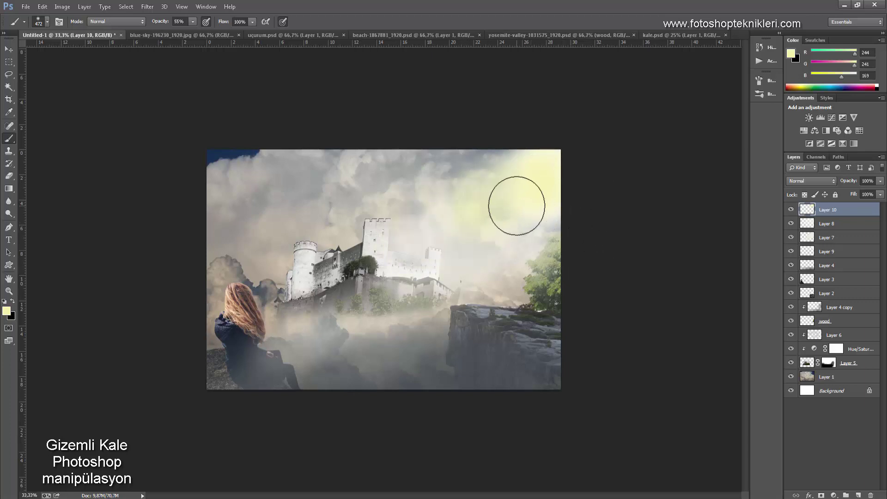
{"action": "left_click_drag", "start_coordinate": [514, 202], "coordinate": [521, 221]}
{"action": "right_click", "coordinate": [521, 221]}
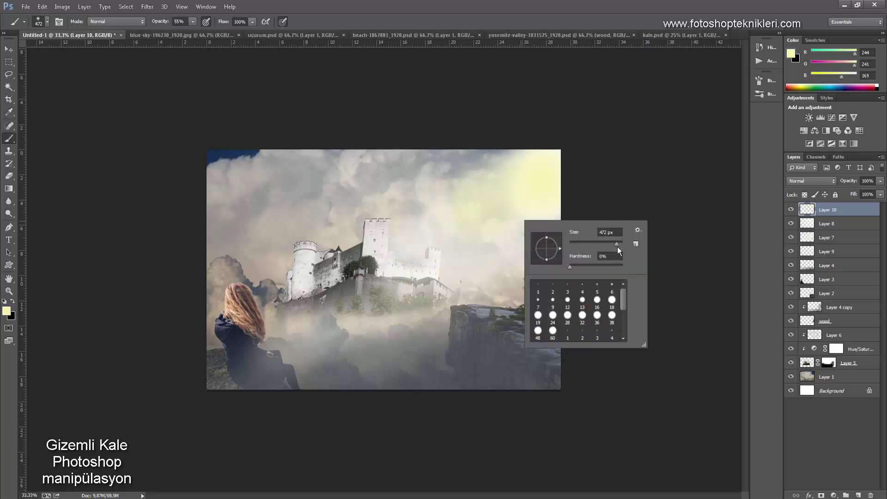
{"action": "left_click_drag", "start_coordinate": [618, 244], "coordinate": [622, 244]}
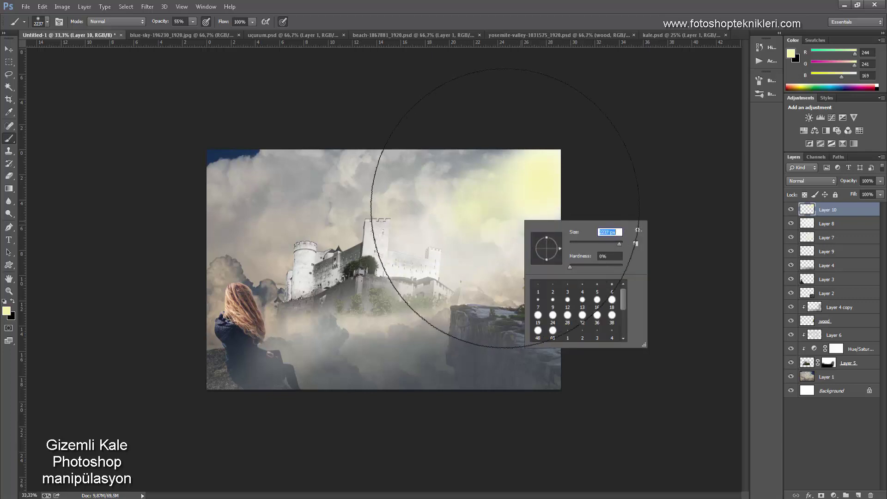
{"action": "key", "text": "Return"}
{"action": "left_click", "coordinate": [510, 189]}
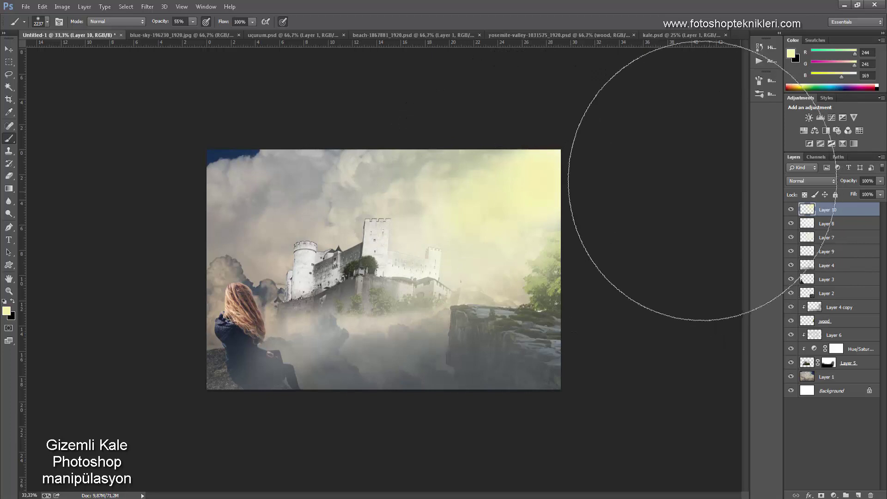
Set Layer 10 to Screen blend mode at 61% opacity and toggle it to compare.
{"action": "left_click", "coordinate": [803, 182]}
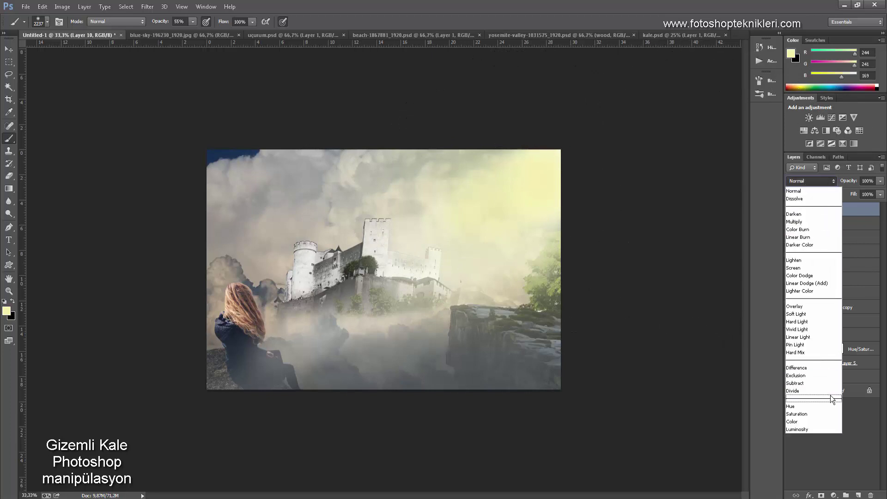
{"action": "left_click", "coordinate": [806, 268]}
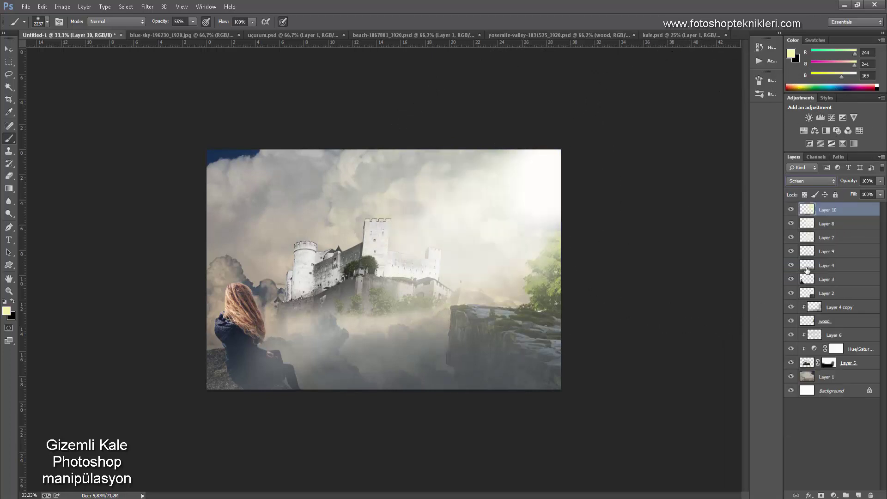
{"action": "left_click", "coordinate": [880, 181]}
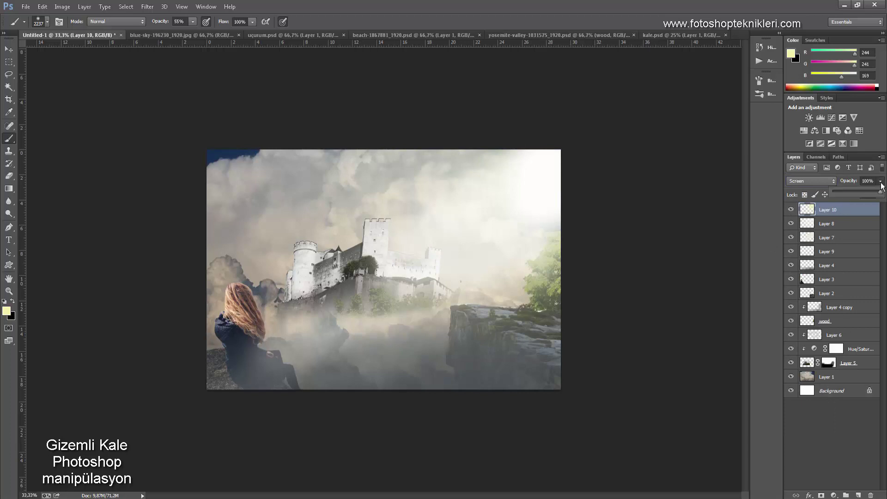
{"action": "left_click_drag", "start_coordinate": [864, 193], "coordinate": [871, 192]}
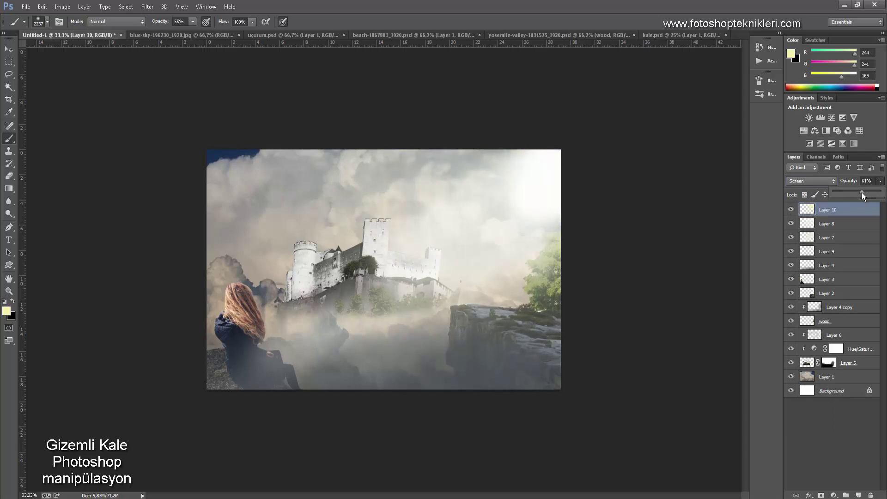
{"action": "mouse_move", "coordinate": [827, 251]}
{"action": "left_mouse_down"}
{"action": "mouse_move", "coordinate": [836, 256]}
{"action": "mouse_move", "coordinate": [827, 207]}
{"action": "left_mouse_up"}
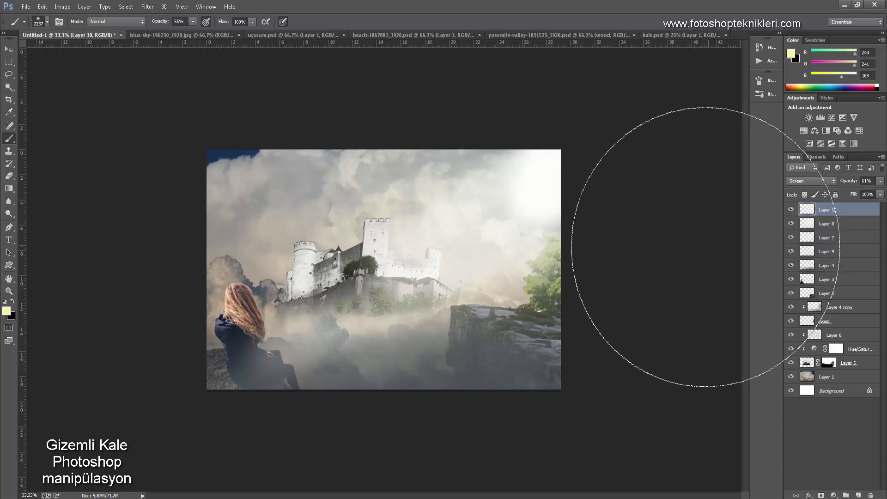
{"action": "left_click", "coordinate": [791, 211]}
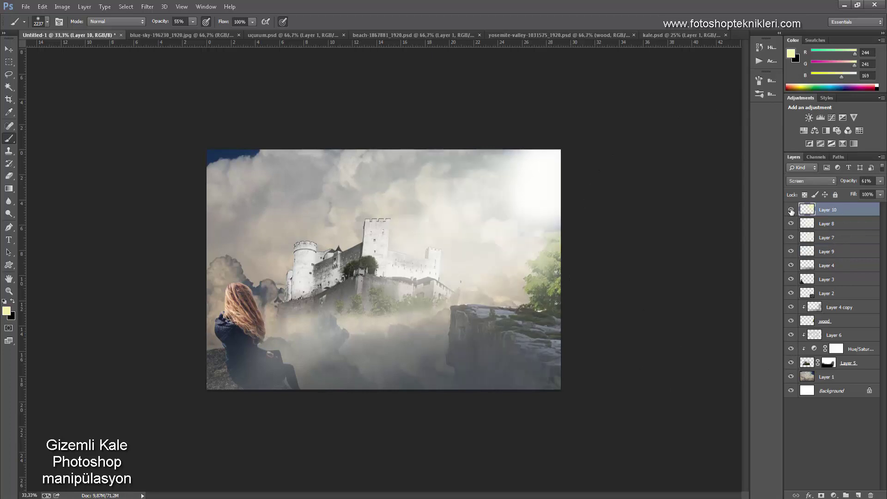
{"action": "left_click", "coordinate": [791, 211]}
{"action": "left_click", "coordinate": [791, 210]}
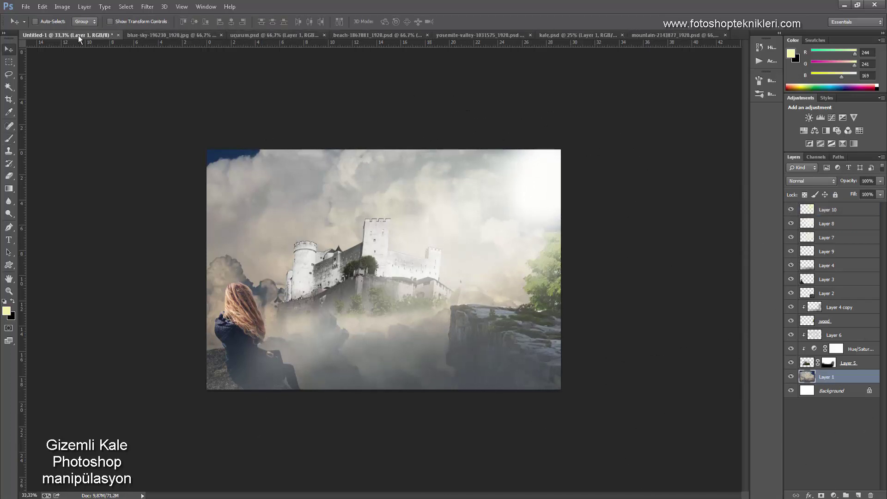
Copy the cut-out mountain into Untitled-1 and settle its rock spire at bottom centre below the fog.
{"action": "left_click", "coordinate": [699, 37]}
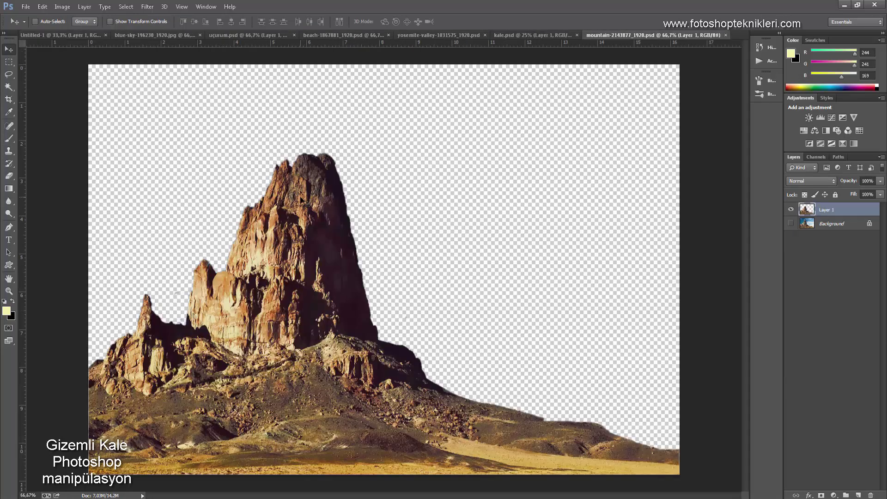
{"action": "mouse_move", "coordinate": [301, 199]}
{"action": "left_mouse_down"}
{"action": "mouse_move", "coordinate": [65, 39]}
{"action": "mouse_move", "coordinate": [405, 231]}
{"action": "left_mouse_up"}
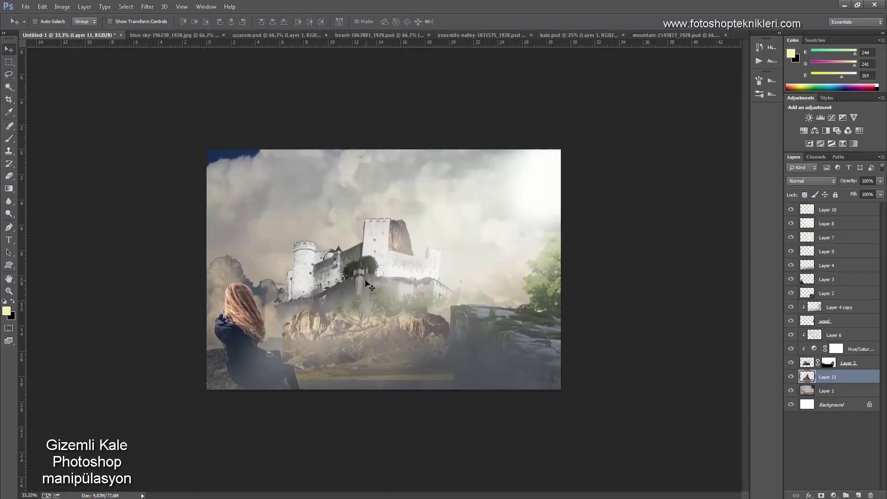
{"action": "left_click_drag", "start_coordinate": [388, 309], "coordinate": [514, 330]}
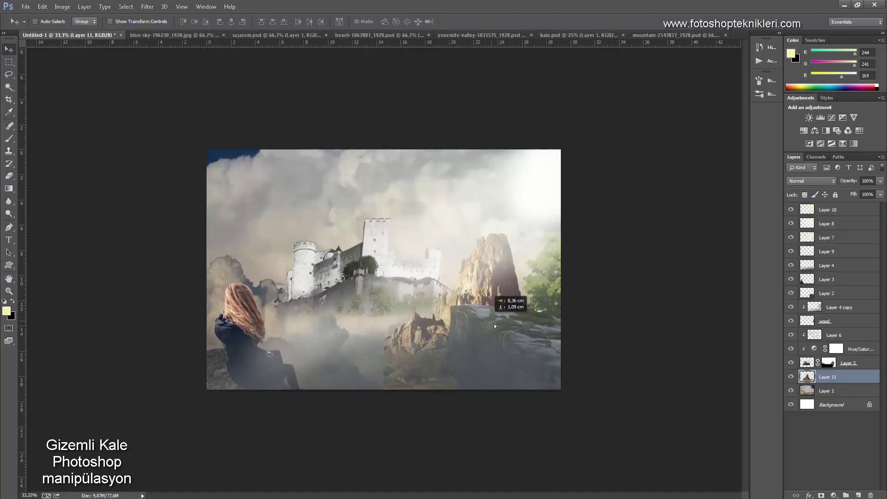
{"action": "left_click_drag", "start_coordinate": [514, 330], "coordinate": [522, 342]}
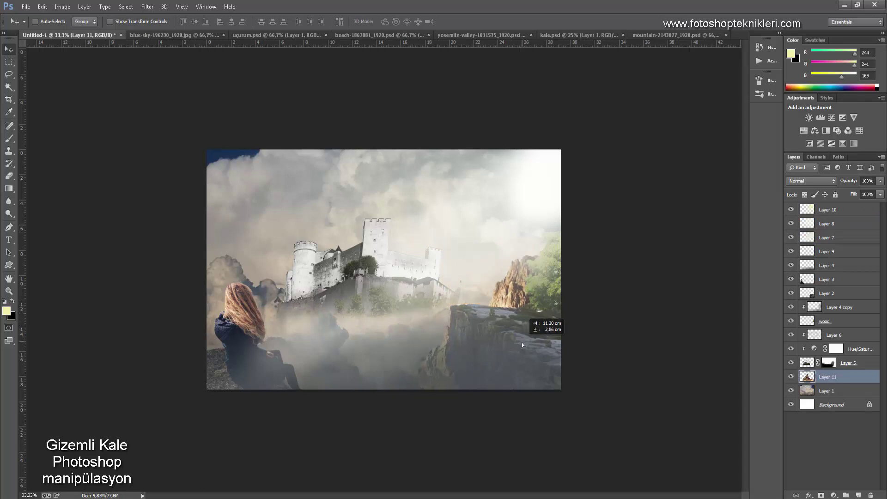
{"action": "mouse_move", "coordinate": [513, 288]}
{"action": "left_mouse_down"}
{"action": "mouse_move", "coordinate": [435, 303]}
{"action": "mouse_move", "coordinate": [386, 370]}
{"action": "mouse_move", "coordinate": [401, 374]}
{"action": "mouse_move", "coordinate": [394, 369]}
{"action": "left_mouse_up"}
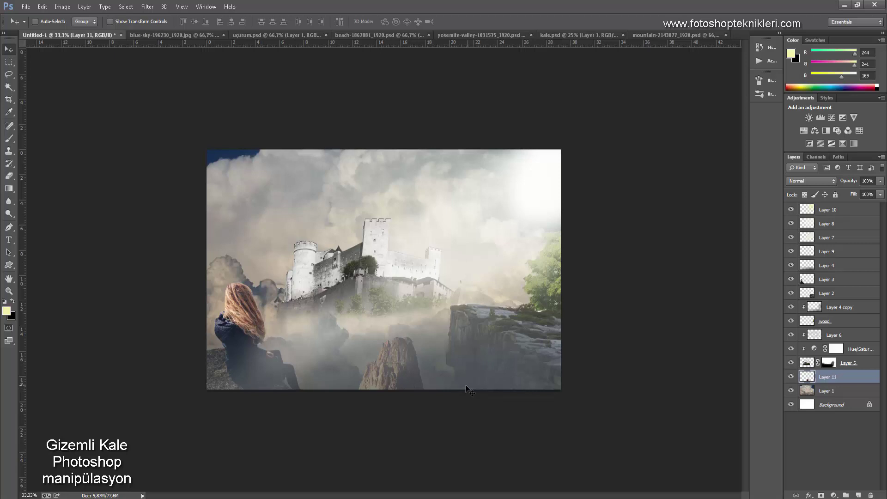
{"action": "left_click_drag", "start_coordinate": [404, 358], "coordinate": [394, 360]}
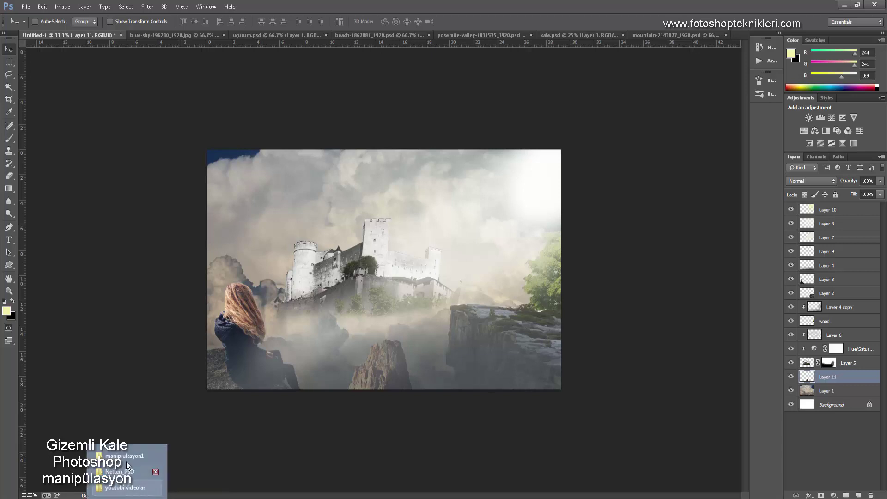
Bring the bird flock image into Photoshop and copy it into the castle composite.
{"action": "left_click", "coordinate": [126, 459]}
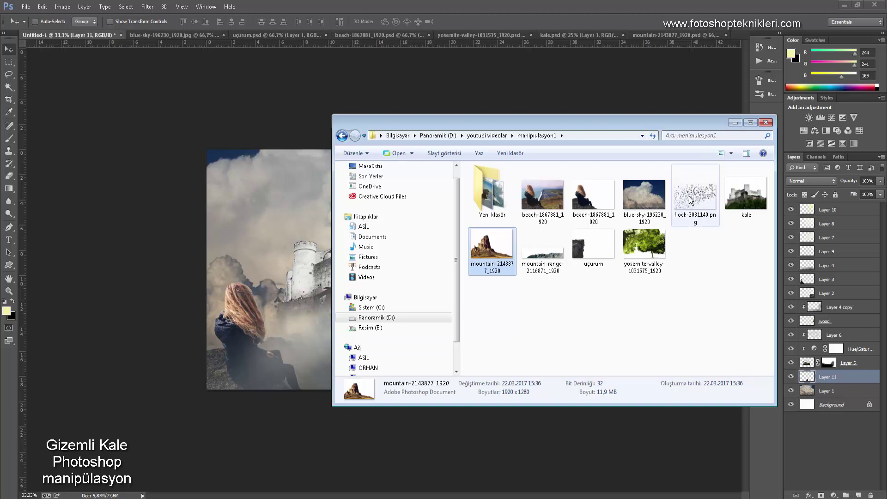
{"action": "left_click_drag", "start_coordinate": [689, 196], "coordinate": [744, 32]}
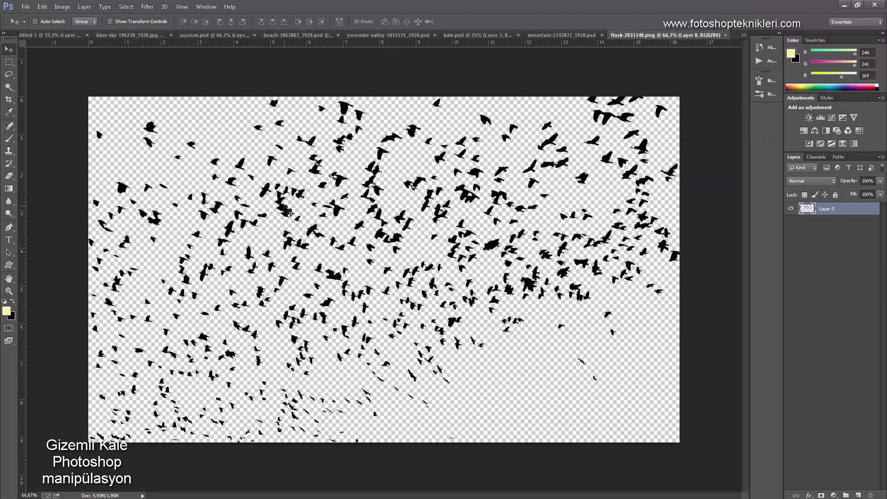
{"action": "mouse_move", "coordinate": [288, 211]}
{"action": "left_mouse_down"}
{"action": "mouse_move", "coordinate": [49, 39]}
{"action": "mouse_move", "coordinate": [421, 191]}
{"action": "left_mouse_up"}
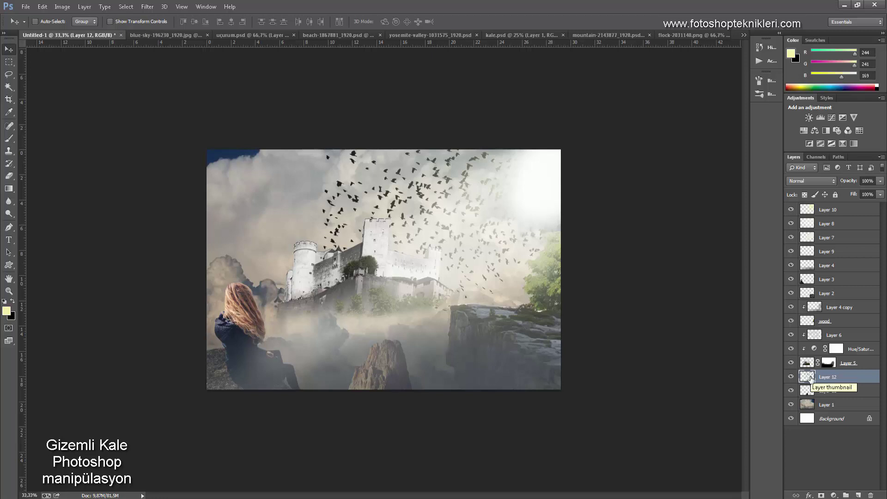
Shift the bird flock right, stack it just above Layer 11, and fade it to 61% opacity.
{"action": "left_click_drag", "start_coordinate": [810, 378], "coordinate": [809, 273]}
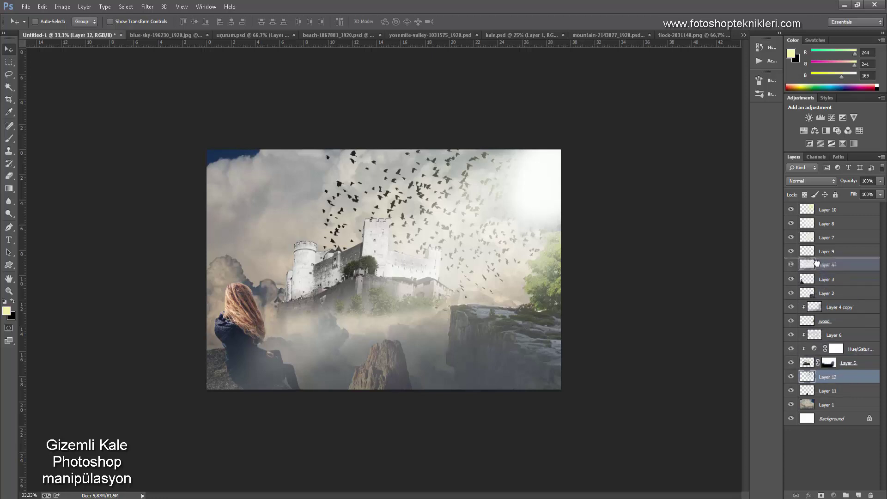
{"action": "left_click_drag", "start_coordinate": [443, 225], "coordinate": [488, 232]}
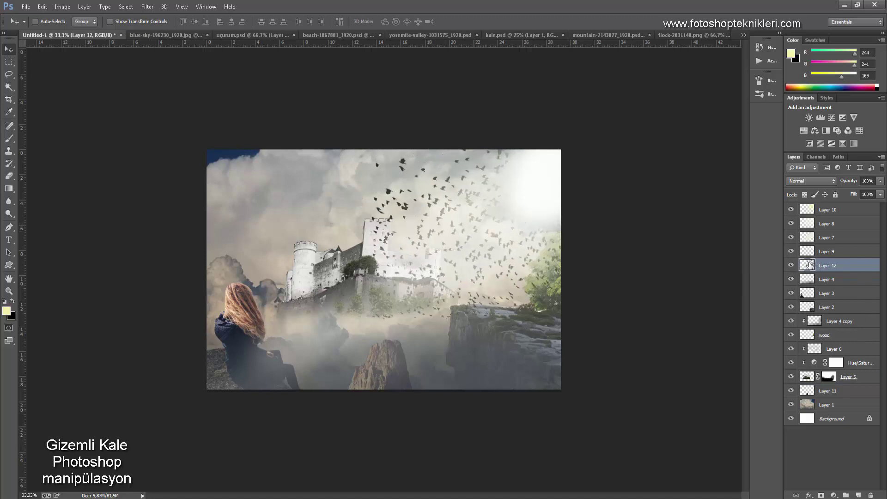
{"action": "left_click_drag", "start_coordinate": [813, 263], "coordinate": [827, 383]}
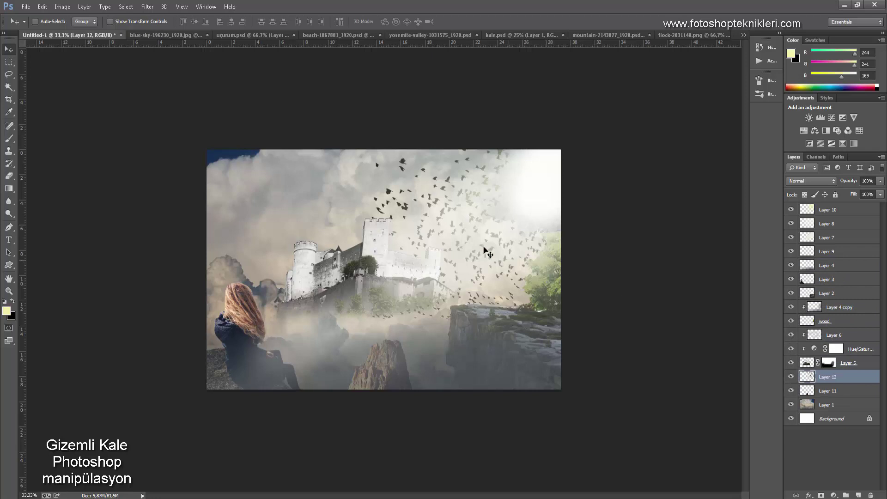
{"action": "mouse_move", "coordinate": [476, 234]}
{"action": "left_mouse_down"}
{"action": "mouse_move", "coordinate": [487, 233]}
{"action": "mouse_move", "coordinate": [505, 203]}
{"action": "mouse_move", "coordinate": [488, 214]}
{"action": "mouse_move", "coordinate": [436, 206]}
{"action": "left_mouse_up"}
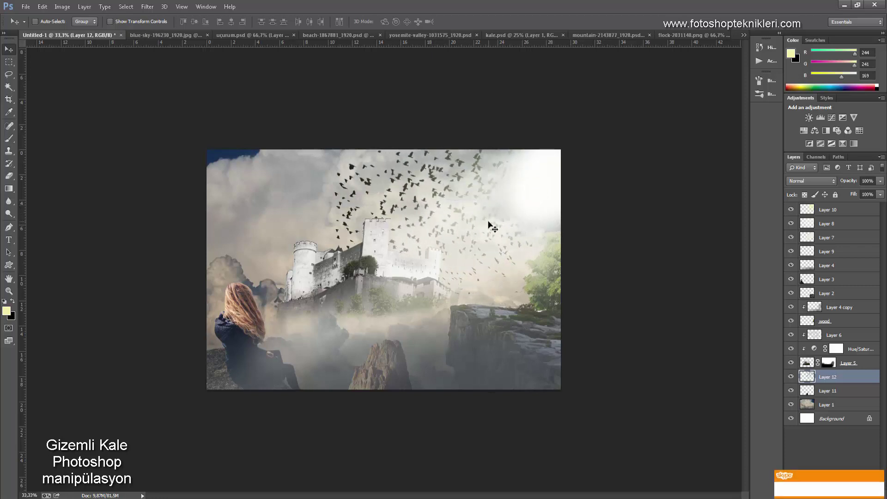
{"action": "left_click", "coordinate": [881, 183]}
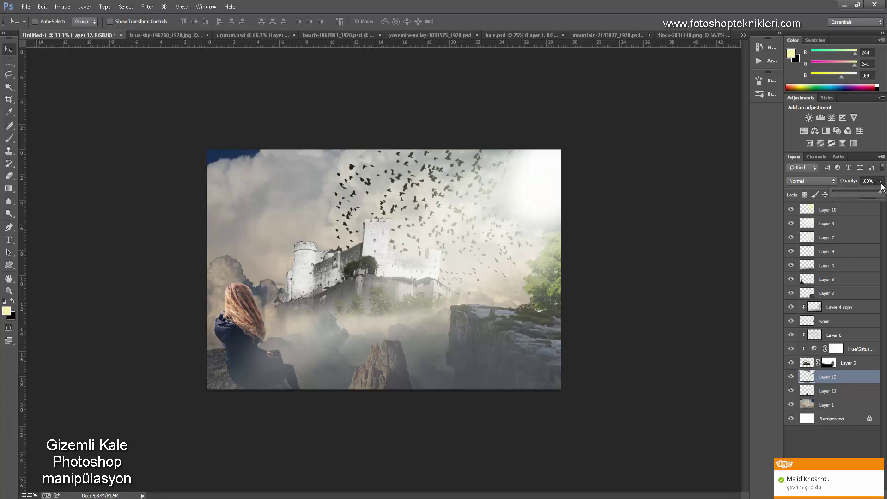
{"action": "left_click_drag", "start_coordinate": [882, 195], "coordinate": [874, 195]}
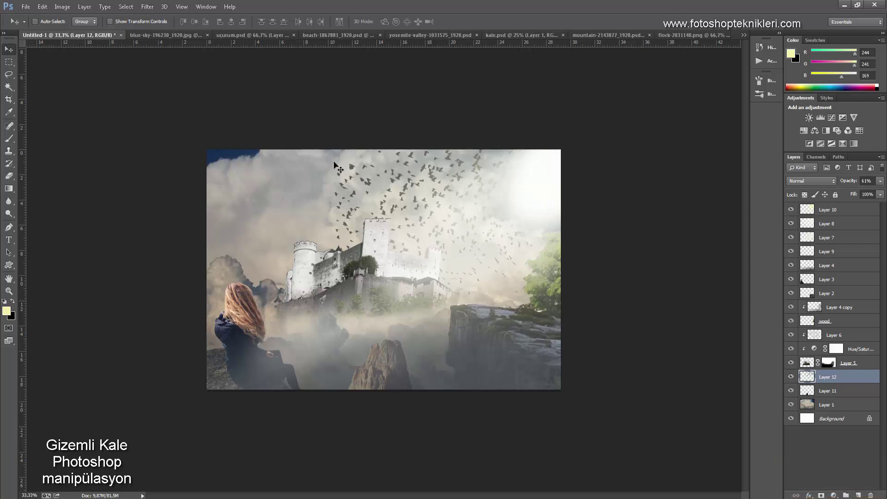
Scale Layer 12's bird flock to about half size and move it left above the castle's right towers.
{"action": "key", "text": "ctrl+t"}
{"action": "left_click_drag", "start_coordinate": [630, 121], "coordinate": [551, 148]}
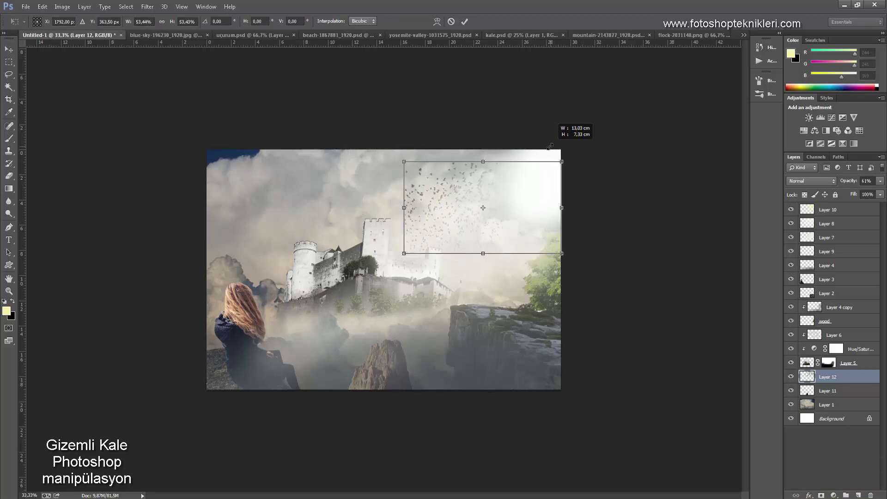
{"action": "left_click_drag", "start_coordinate": [511, 214], "coordinate": [467, 206]}
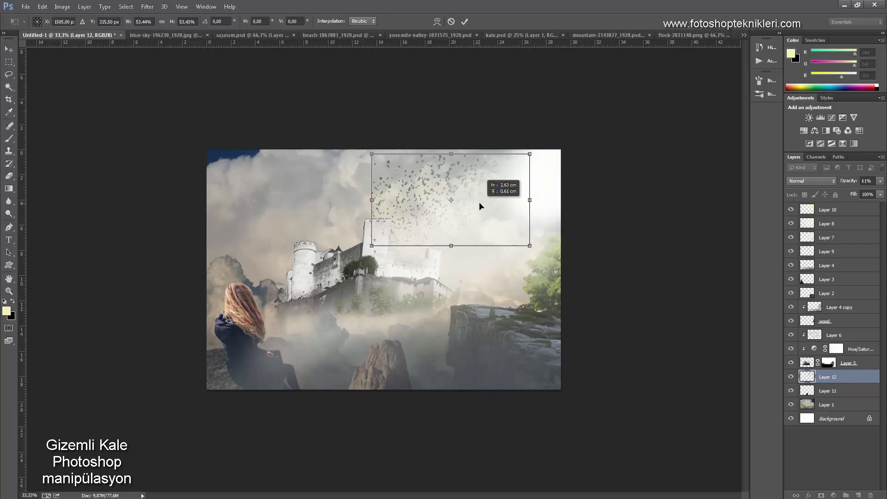
{"action": "key", "text": "Return"}
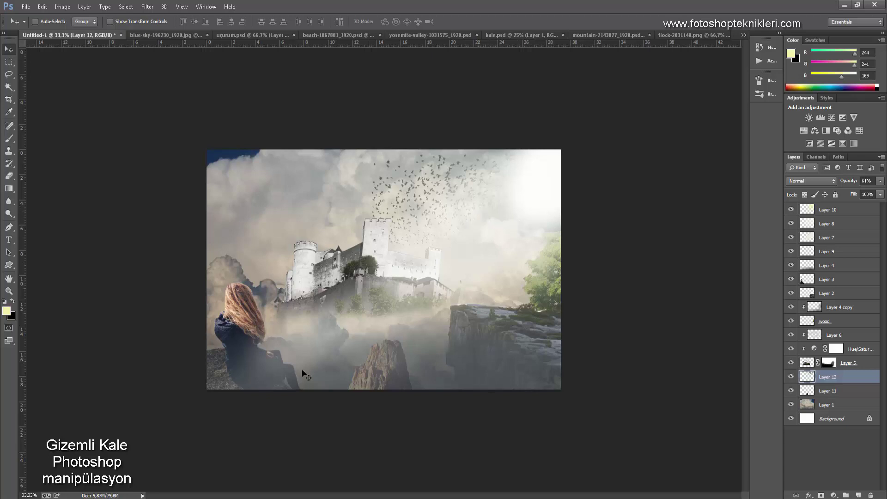
Distort Layer 5's castle wider toward the left with a tilted top-right edge, then nudge it slightly right.
{"action": "key", "text": "alt+bracketright"}
{"action": "key", "text": "ctrl+t"}
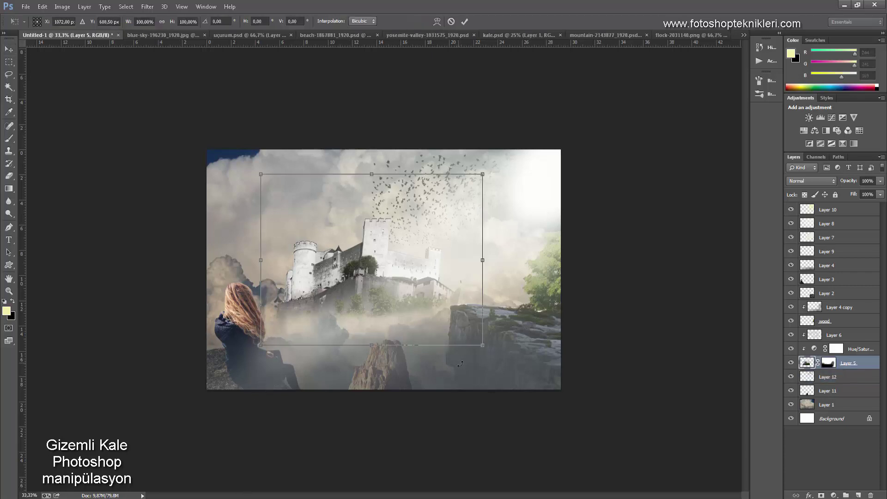
{"action": "left_click_drag", "start_coordinate": [484, 349], "coordinate": [468, 370]}
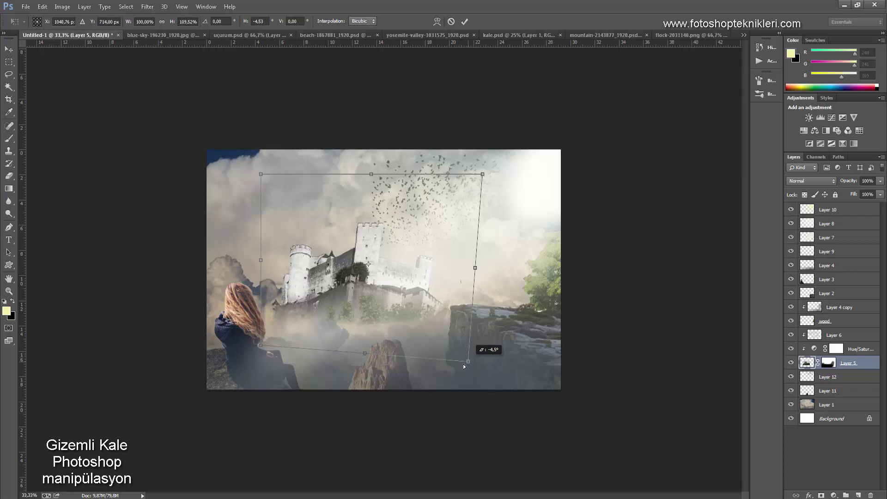
{"action": "left_click_drag", "start_coordinate": [259, 348], "coordinate": [269, 351]}
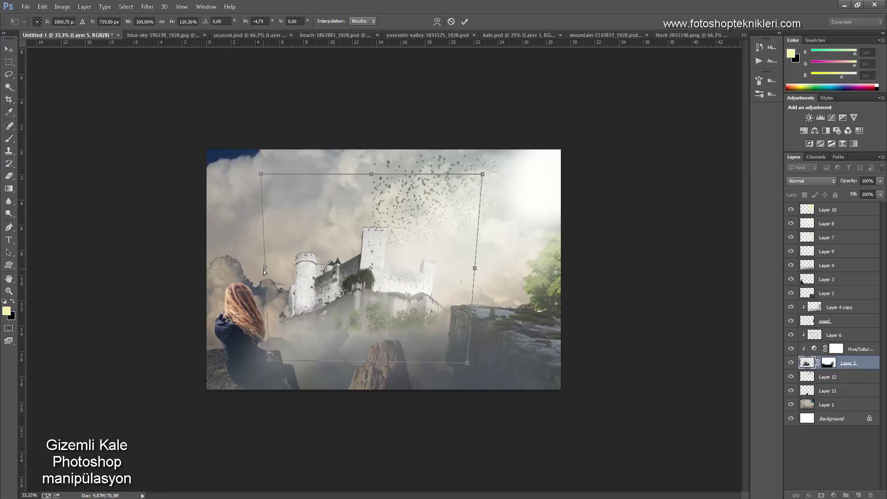
{"action": "left_click_drag", "start_coordinate": [264, 272], "coordinate": [221, 274]}
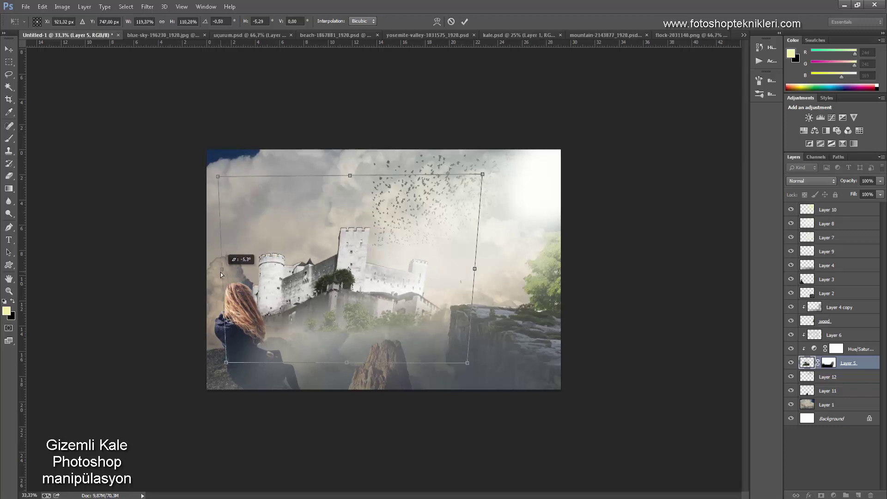
{"action": "left_click_drag", "start_coordinate": [468, 359], "coordinate": [486, 349]}
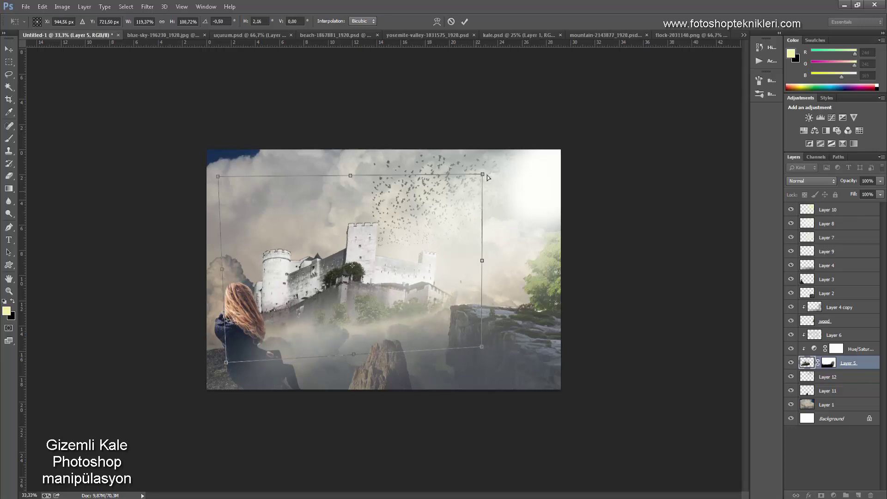
{"action": "mouse_move", "coordinate": [482, 176]}
{"action": "left_mouse_down"}
{"action": "mouse_move", "coordinate": [494, 184]}
{"action": "mouse_move", "coordinate": [487, 208]}
{"action": "left_mouse_up"}
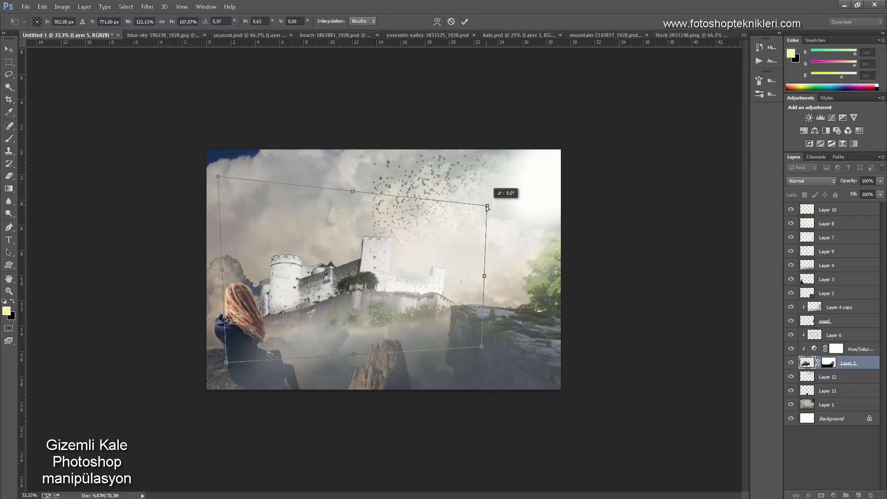
{"action": "key", "text": "Return"}
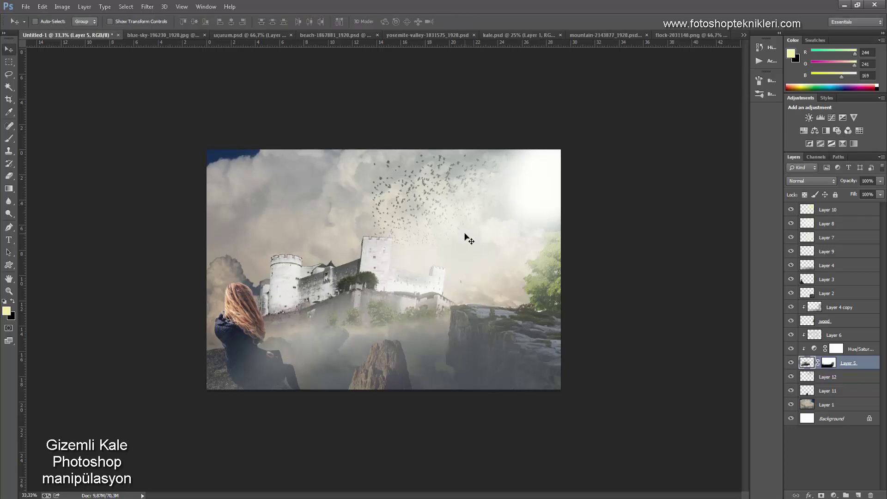
{"action": "left_click_drag", "start_coordinate": [368, 301], "coordinate": [377, 296]}
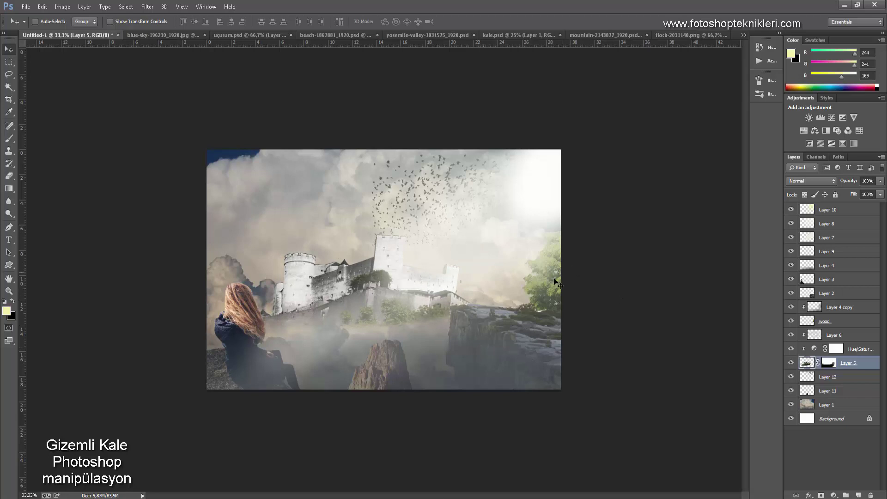
Duplicate the Layer 11 rock and place the copy as a spire to the right of the castle.
{"action": "left_click", "coordinate": [392, 373], "text": "ctrl"}
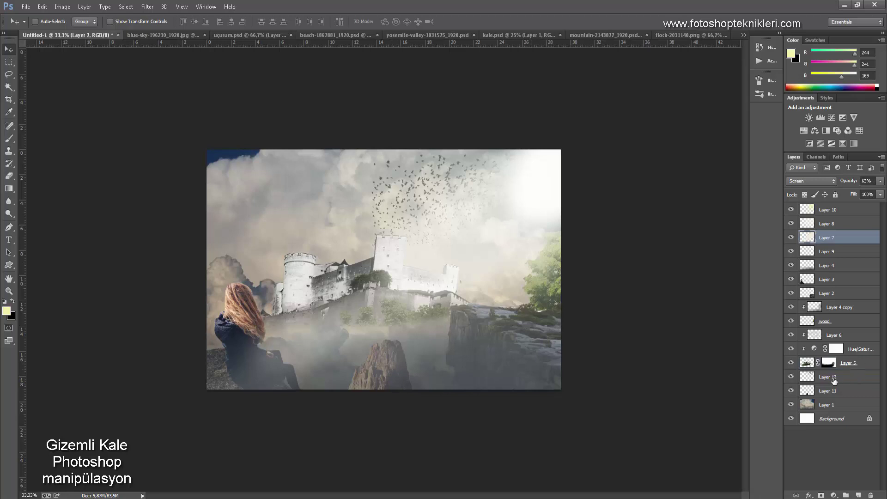
{"action": "left_click", "coordinate": [792, 391]}
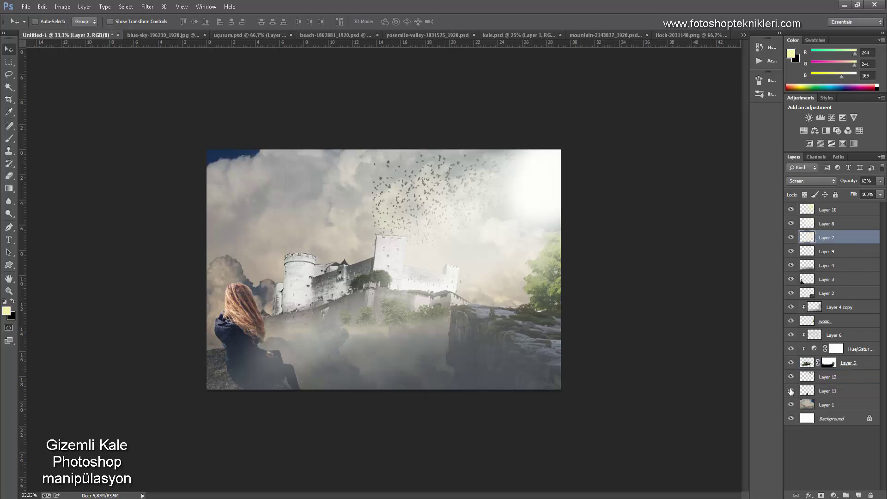
{"action": "left_click", "coordinate": [839, 393]}
{"action": "left_click_drag", "start_coordinate": [386, 376], "coordinate": [532, 258]}
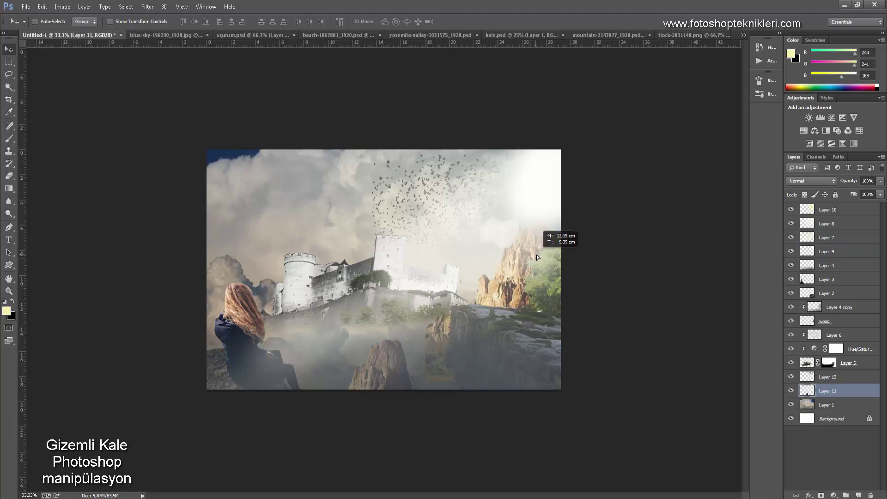
{"action": "mouse_move", "coordinate": [532, 258]}
{"action": "left_mouse_down"}
{"action": "mouse_move", "coordinate": [534, 305]}
{"action": "mouse_move", "coordinate": [529, 279]}
{"action": "left_mouse_up"}
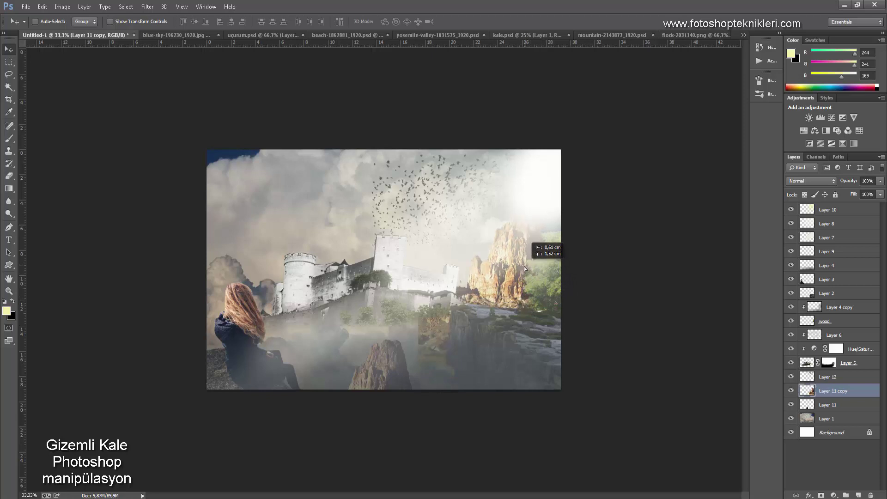
{"action": "left_click_drag", "start_coordinate": [529, 276], "coordinate": [522, 268]}
Add a layer mask to Layer 11 copy and erase part of its lower area at full opacity.
{"action": "left_click", "coordinate": [834, 495]}
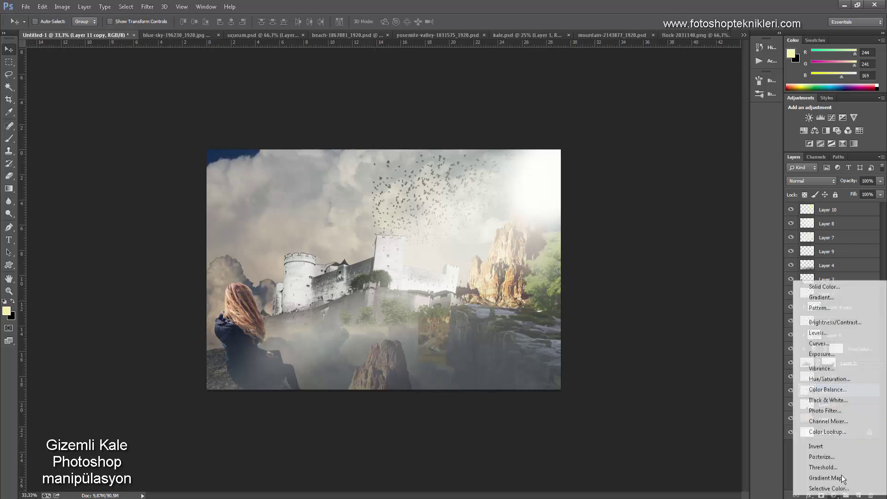
{"action": "left_click", "coordinate": [769, 494]}
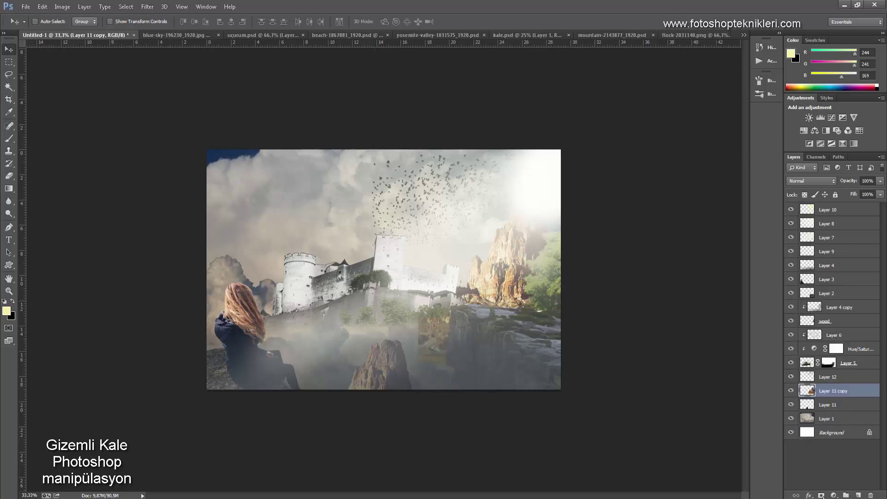
{"action": "left_click", "coordinate": [822, 495]}
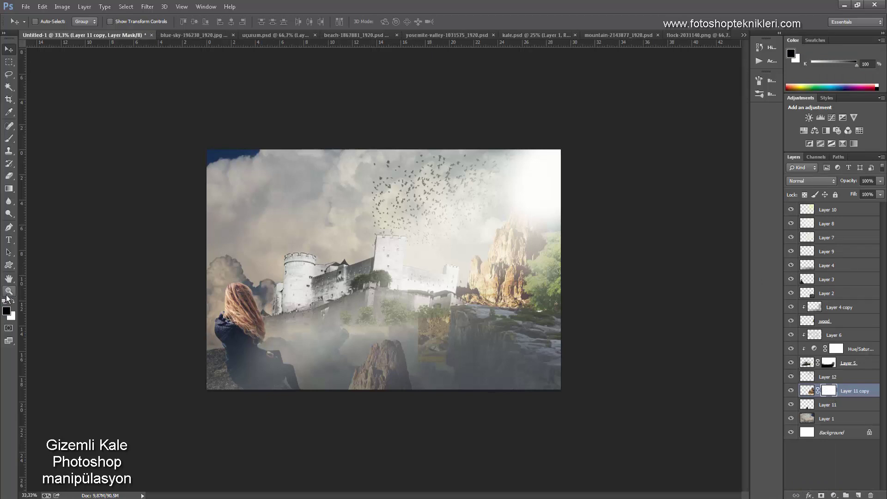
{"action": "key", "text": "e"}
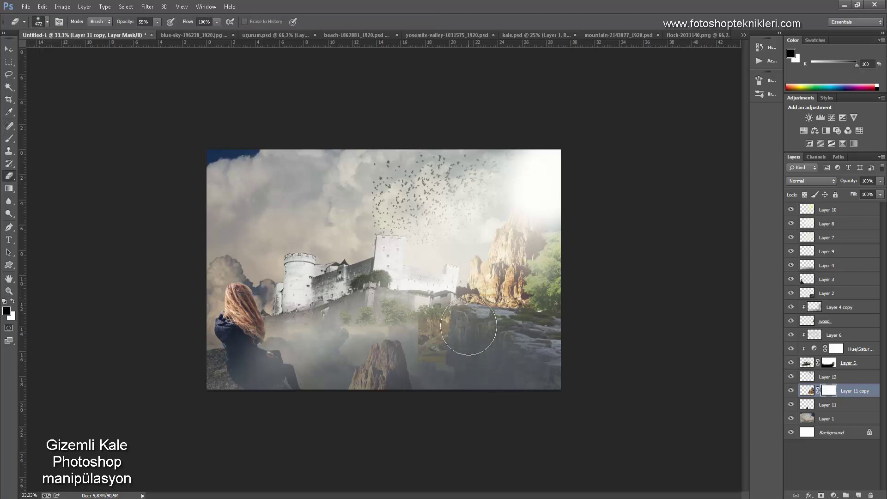
{"action": "left_click_drag", "start_coordinate": [428, 297], "coordinate": [432, 313]}
{"action": "left_click", "coordinate": [6, 311]}
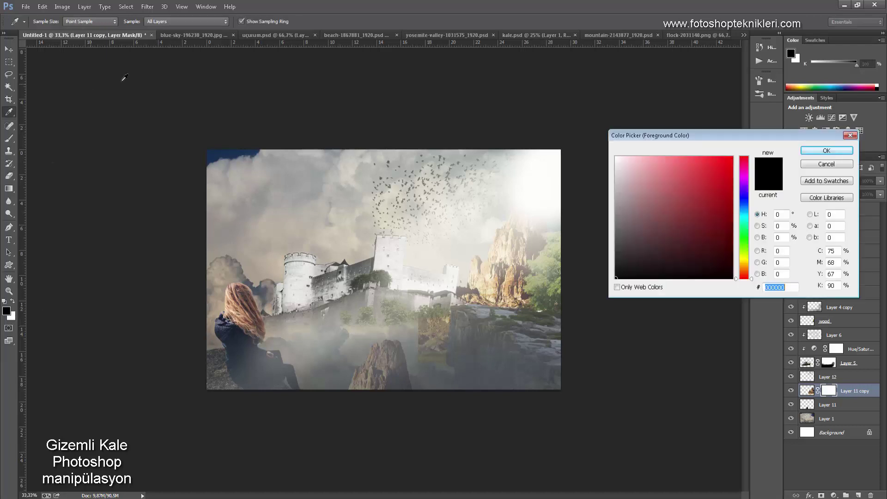
{"action": "left_click", "coordinate": [836, 164]}
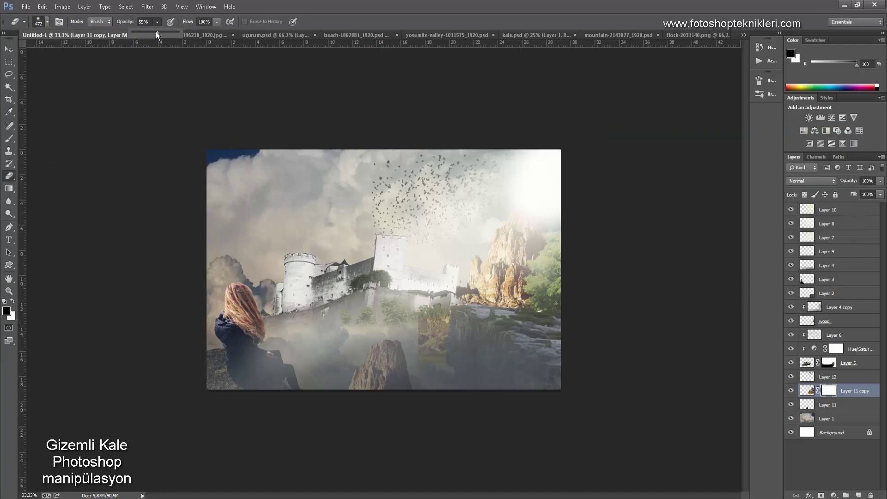
{"action": "left_click_drag", "start_coordinate": [156, 32], "coordinate": [221, 35]}
{"action": "left_click", "coordinate": [9, 138]}
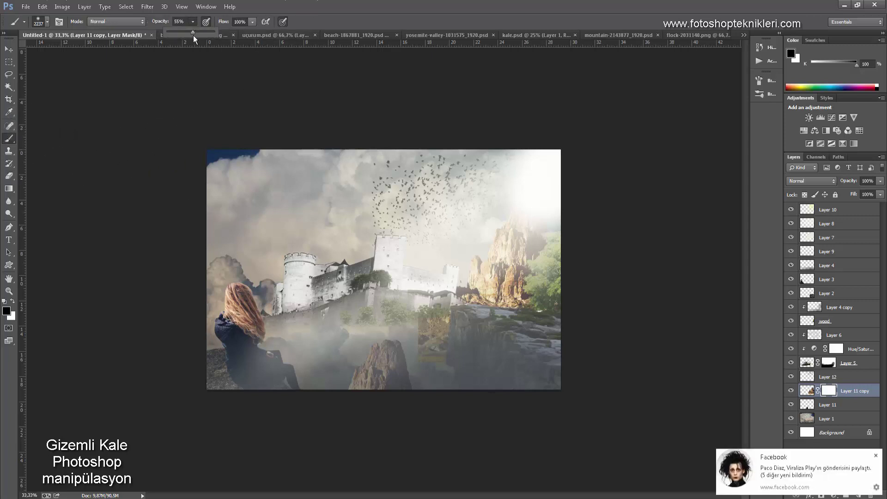
Add a Color Balance adjustment layer and shift its midtones toward red/magenta.
{"action": "key", "text": "0"}
{"action": "left_click", "coordinate": [834, 496]}
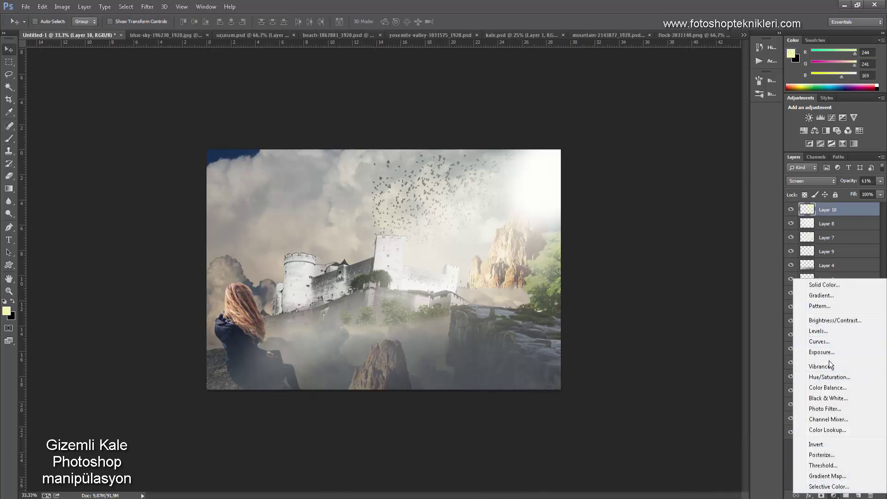
{"action": "left_click", "coordinate": [831, 389]}
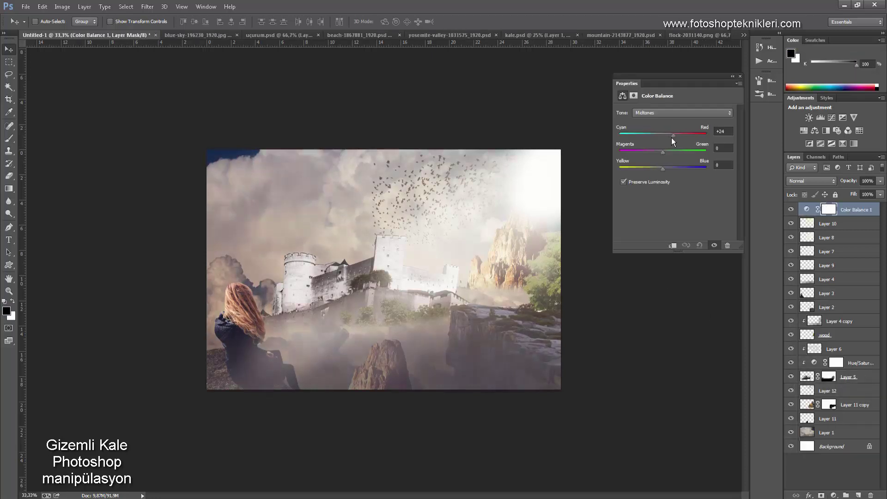
{"action": "left_click_drag", "start_coordinate": [672, 137], "coordinate": [670, 137]}
{"action": "left_click", "coordinate": [667, 153]}
{"action": "left_click", "coordinate": [667, 167]}
Warm the Color Balance highlights toward red, then toggle the grade to compare before and after.
{"action": "left_click", "coordinate": [650, 112]}
{"action": "left_click", "coordinate": [647, 138]}
{"action": "left_click_drag", "start_coordinate": [663, 137], "coordinate": [656, 156]}
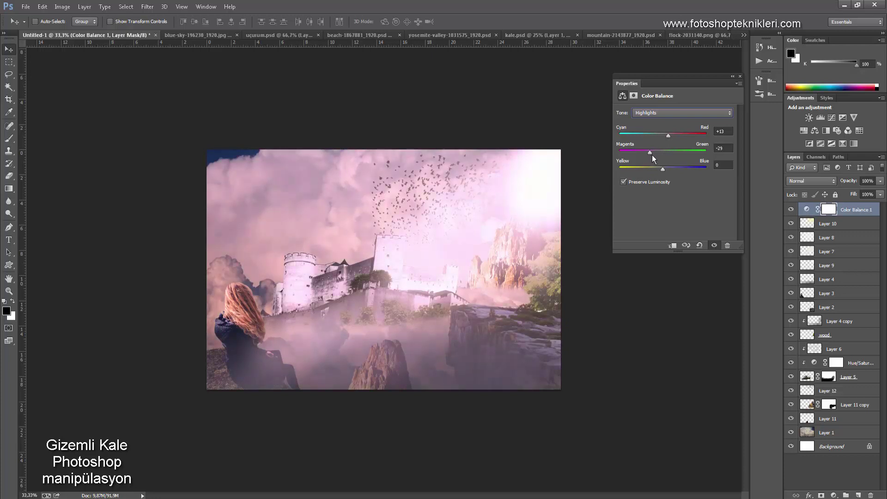
{"action": "left_click", "coordinate": [740, 77]}
{"action": "left_click", "coordinate": [792, 209]}
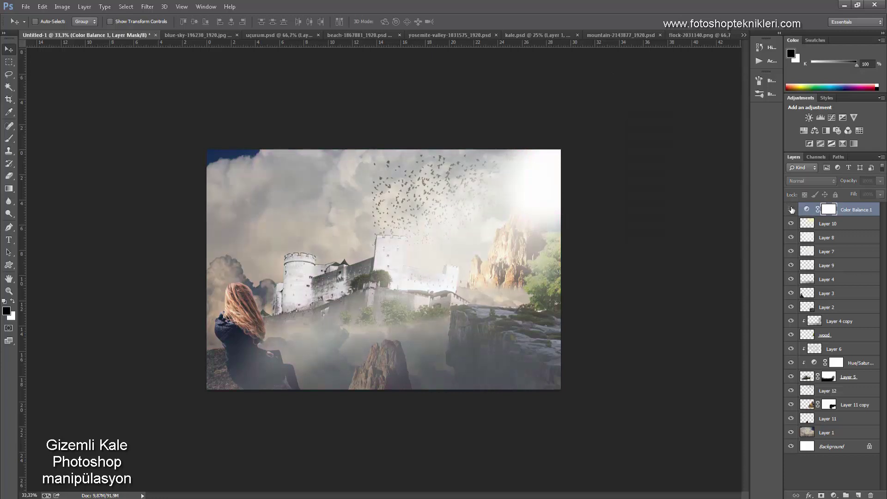
{"action": "left_click", "coordinate": [792, 210]}
{"action": "left_click", "coordinate": [792, 209]}
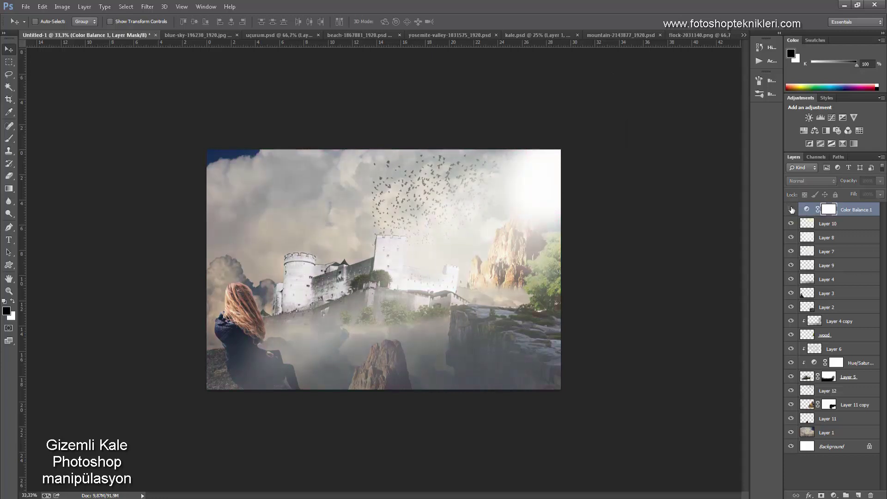